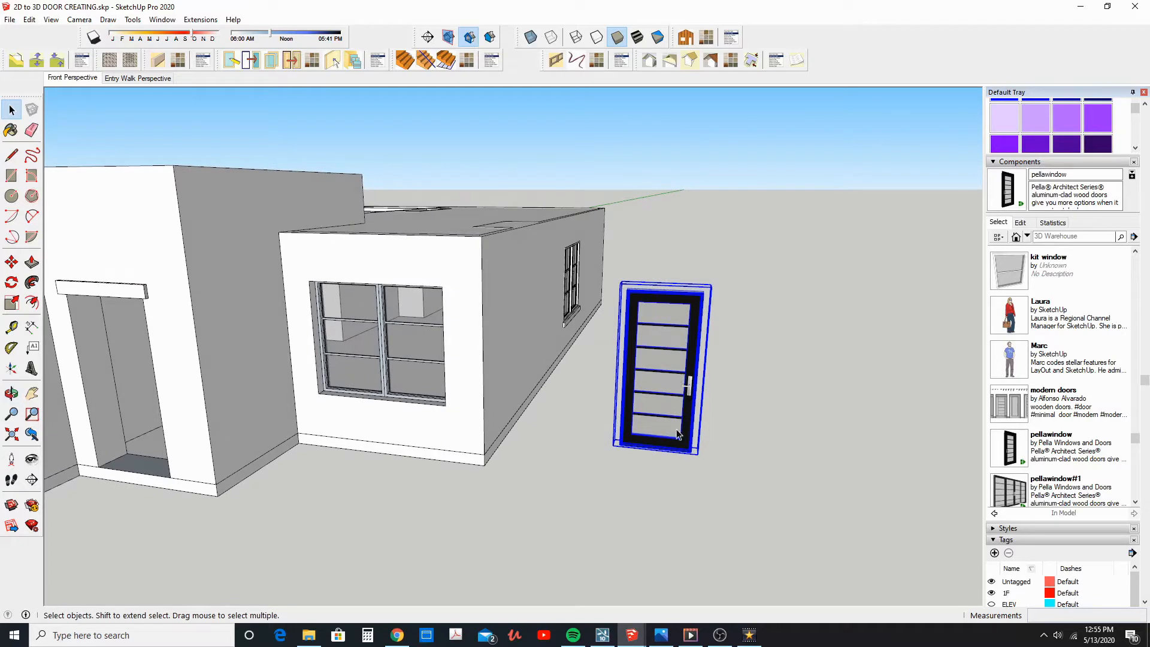
Open 3D Warehouse and pick a single black door model from the "architect series contemporary" results
middle_click_drag(685, 342, 518, 300)
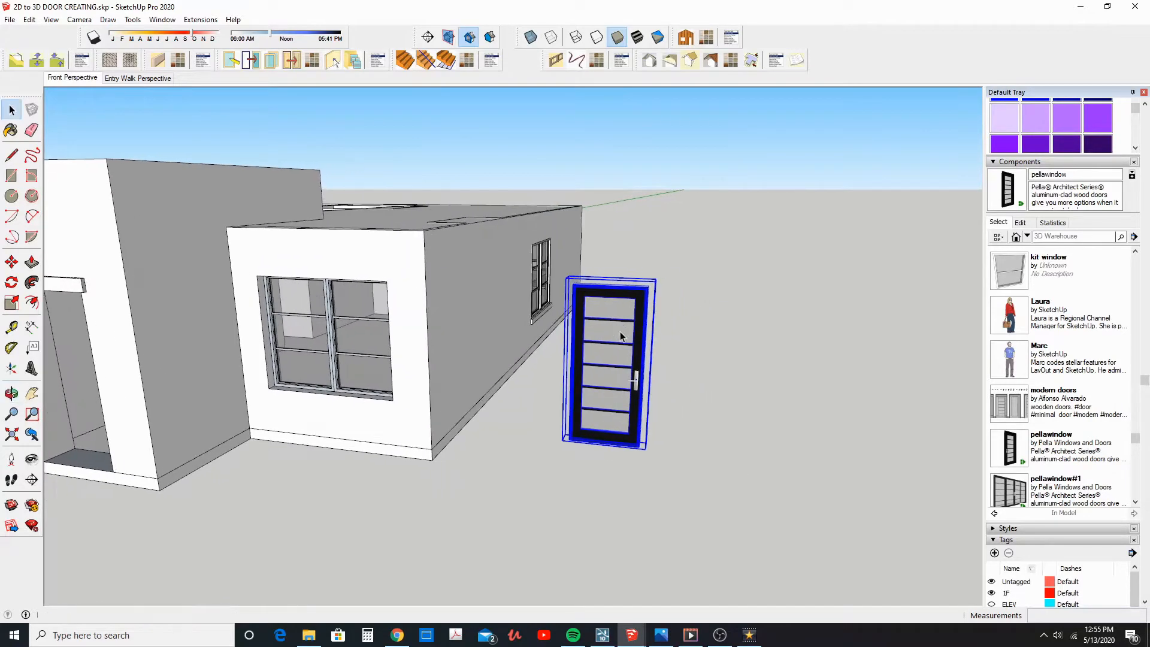
left_click(164, 19)
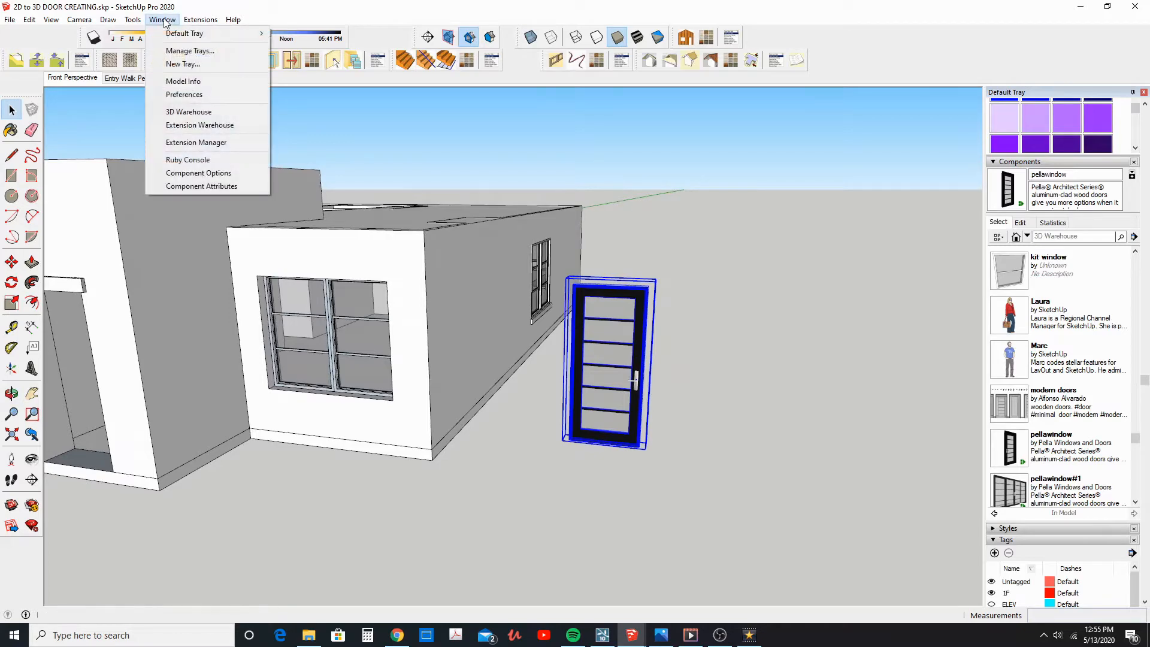
left_click(196, 113)
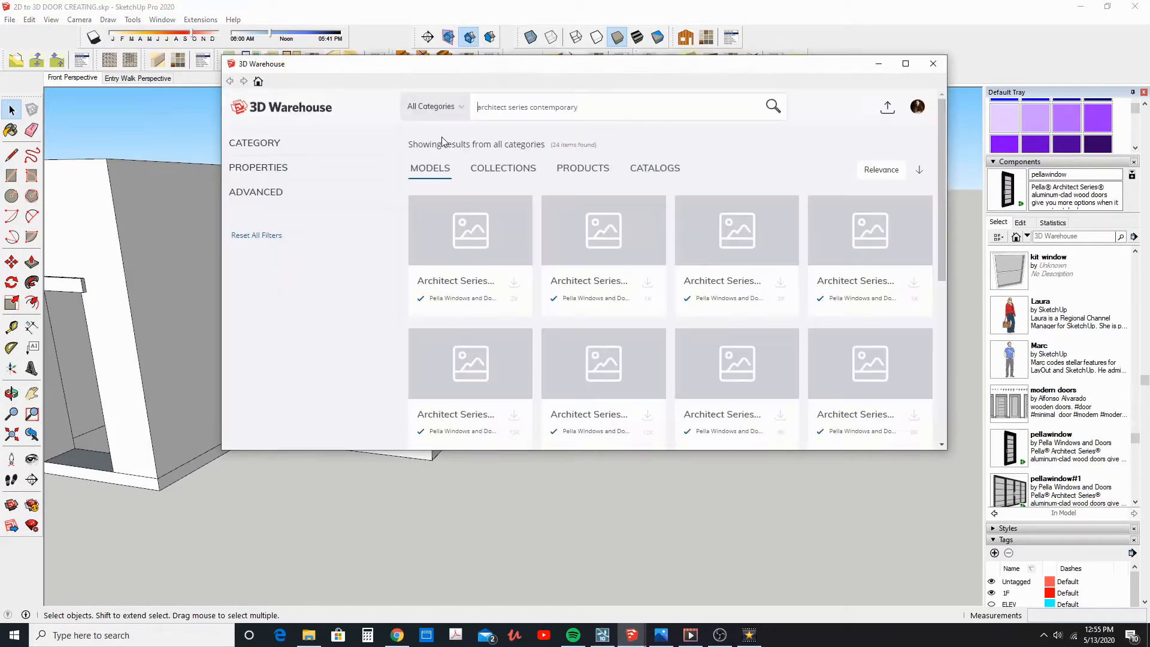
left_click_drag(517, 111, 476, 110)
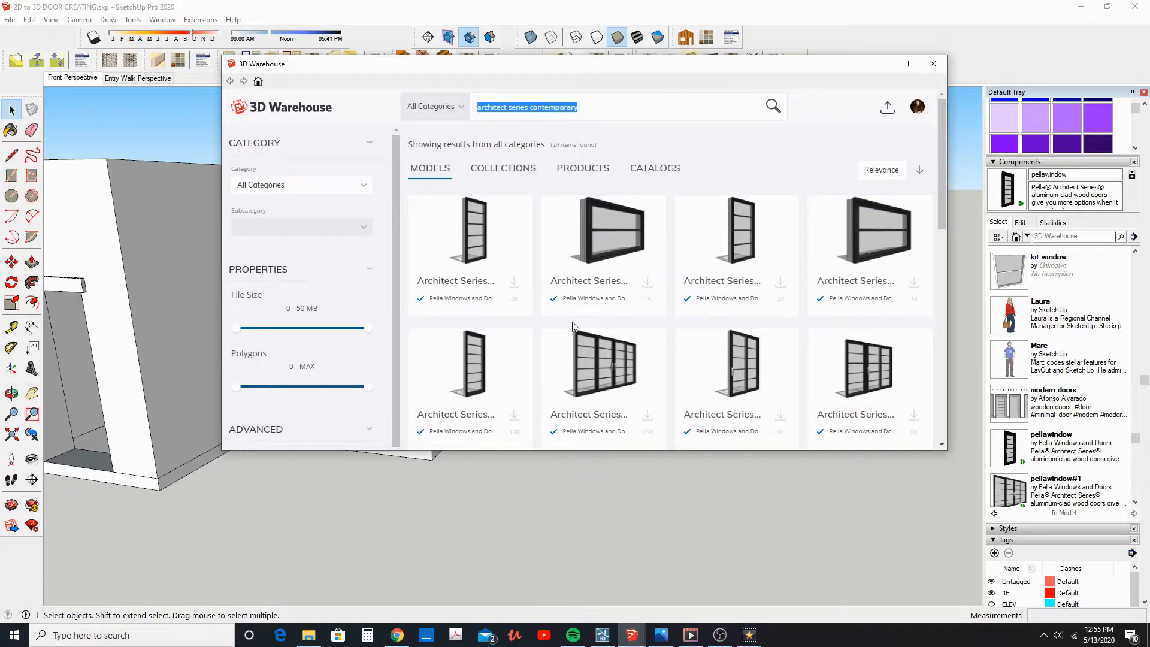
scroll(599, 292, "down", 3)
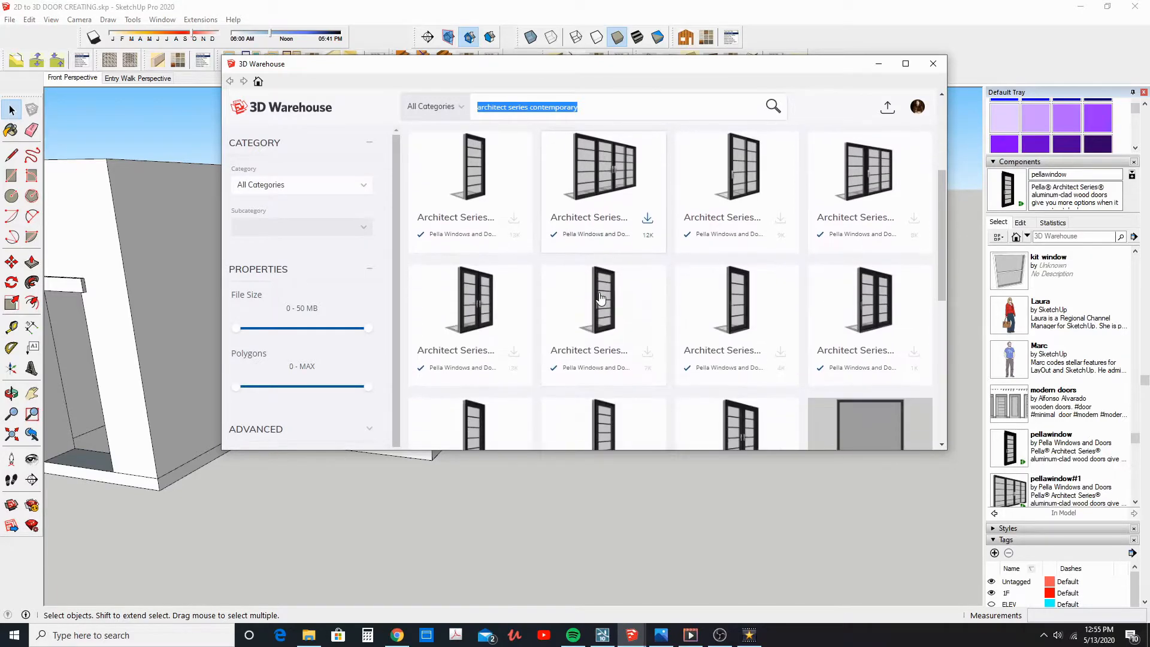
left_click(608, 312)
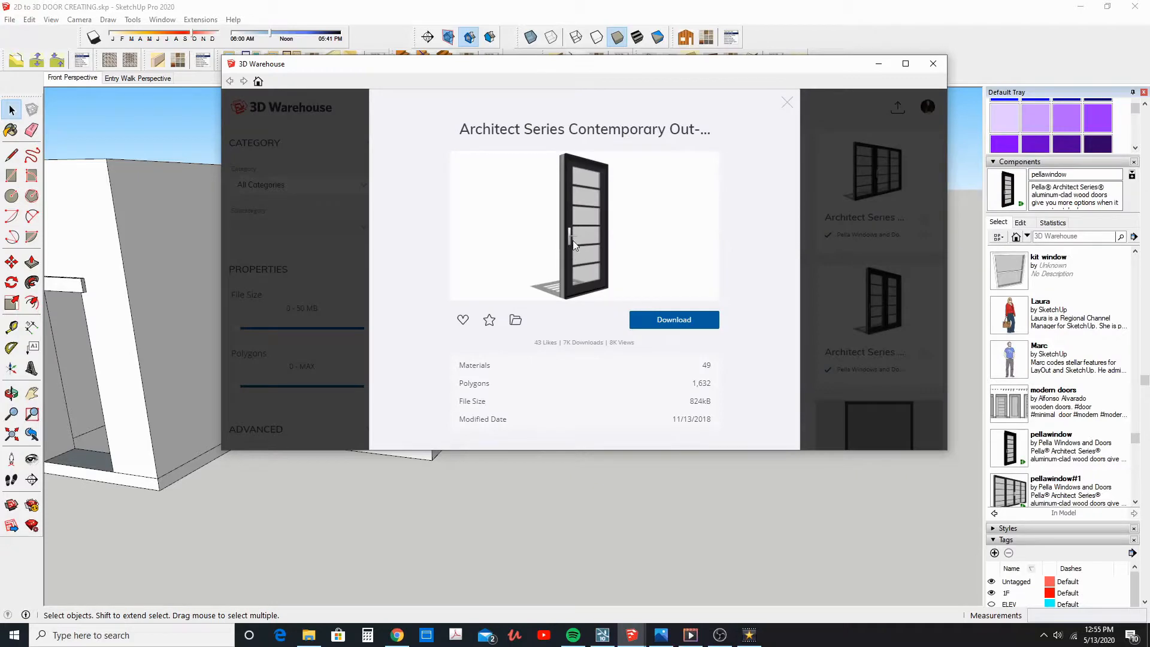
Download the Architect Series Contemporary door into the model and place it beside the existing door
left_click(676, 322)
left_click(549, 286)
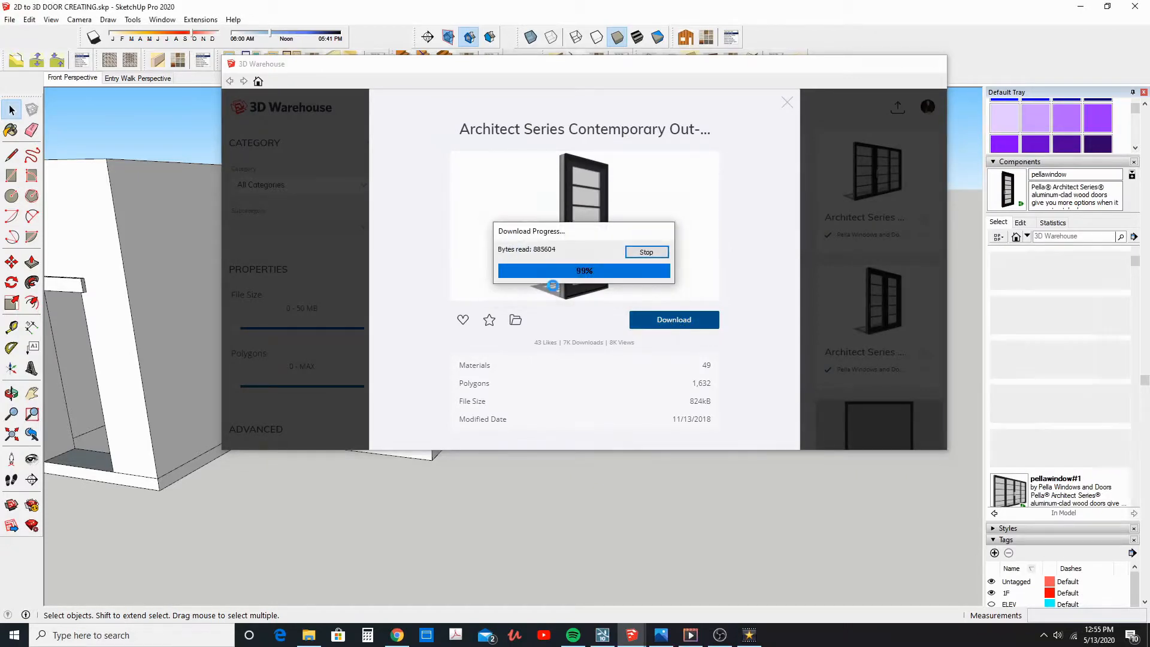
scroll(700, 426, "up", 3)
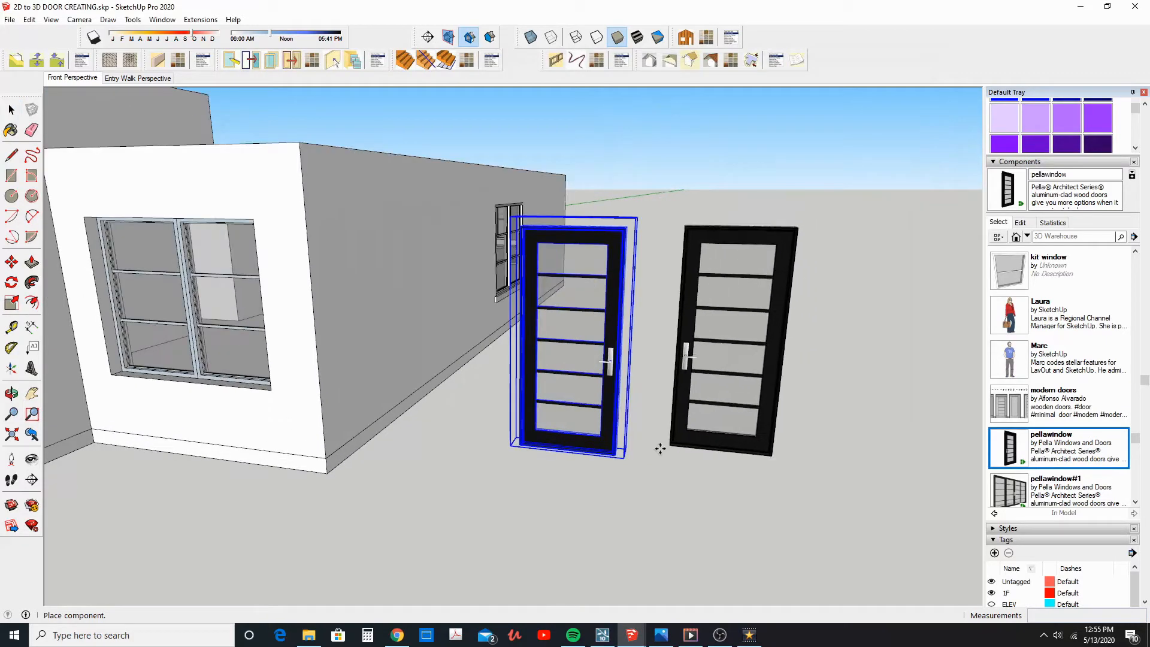
left_click(621, 456)
middle_click_drag(669, 408, 688, 375)
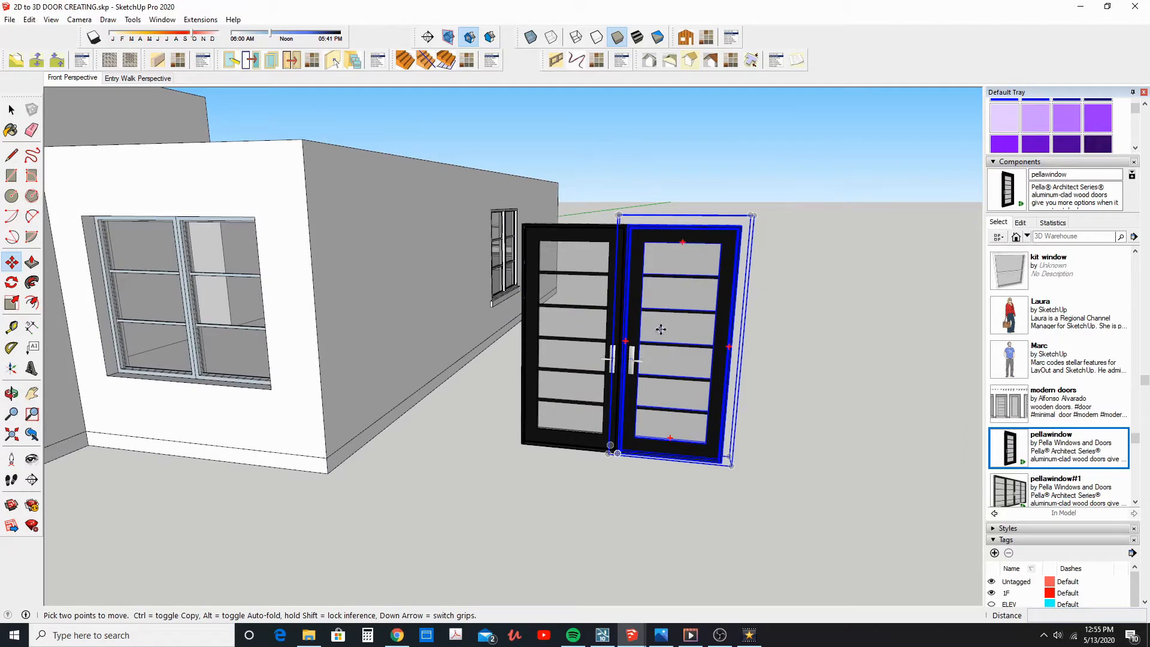
Move the new door about 9 5/16" away from the existing door to leave a gap between them
scroll(661, 329, "up", 5)
mouse_move(570, 262)
middle_mouse_down()
mouse_move(566, 249)
mouse_move(570, 262)
middle_mouse_up()
left_click_drag(570, 262, 627, 245)
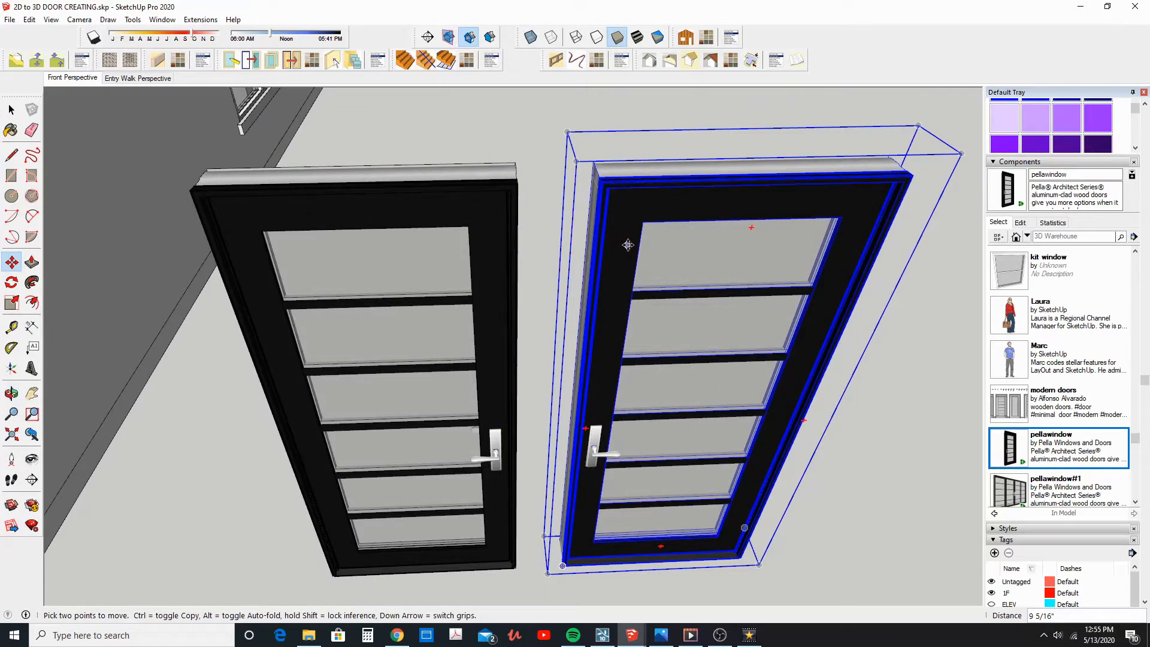
scroll(627, 245, "down", 2)
middle_click_drag(622, 247, 434, 257)
left_click(14, 112)
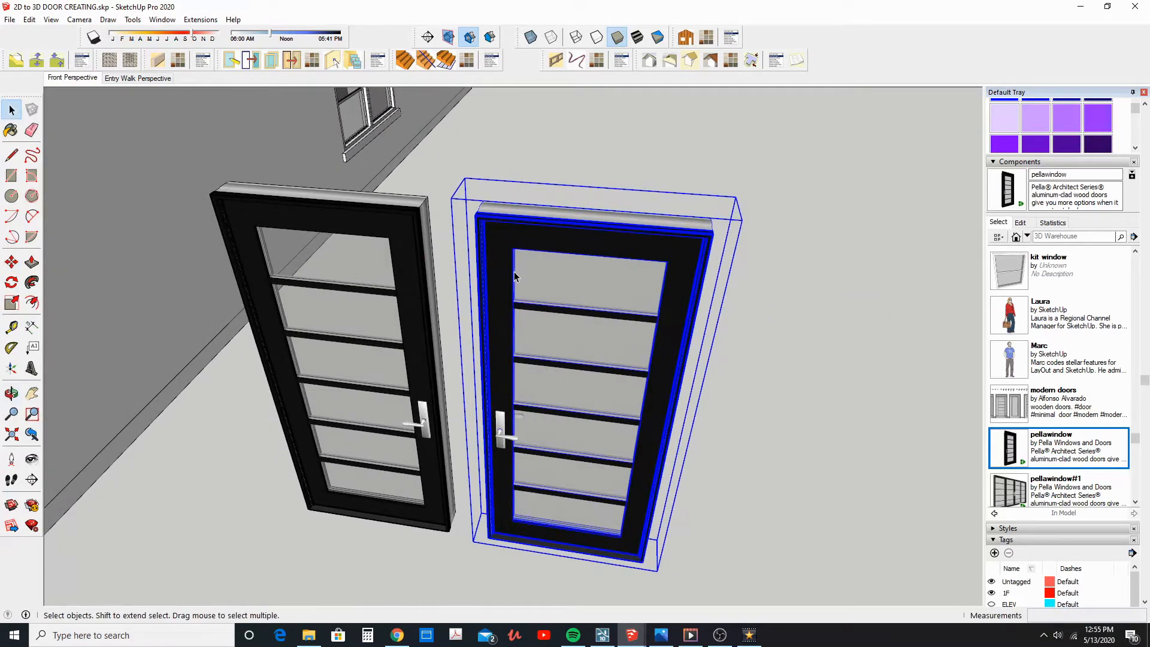
Examine the frames, glazing and handles of the two doors from the front and back
scroll(516, 269, "up", 5)
middle_click_drag(526, 259, 687, 275)
scroll(640, 225, "down", 3)
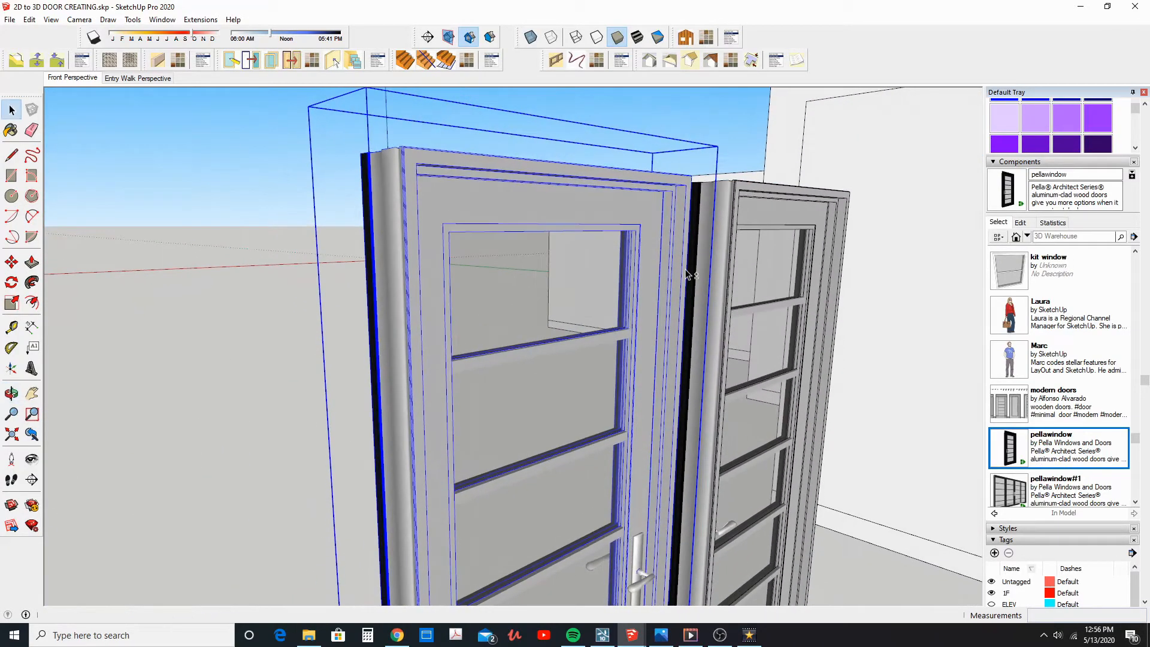
scroll(636, 362, "up", 3)
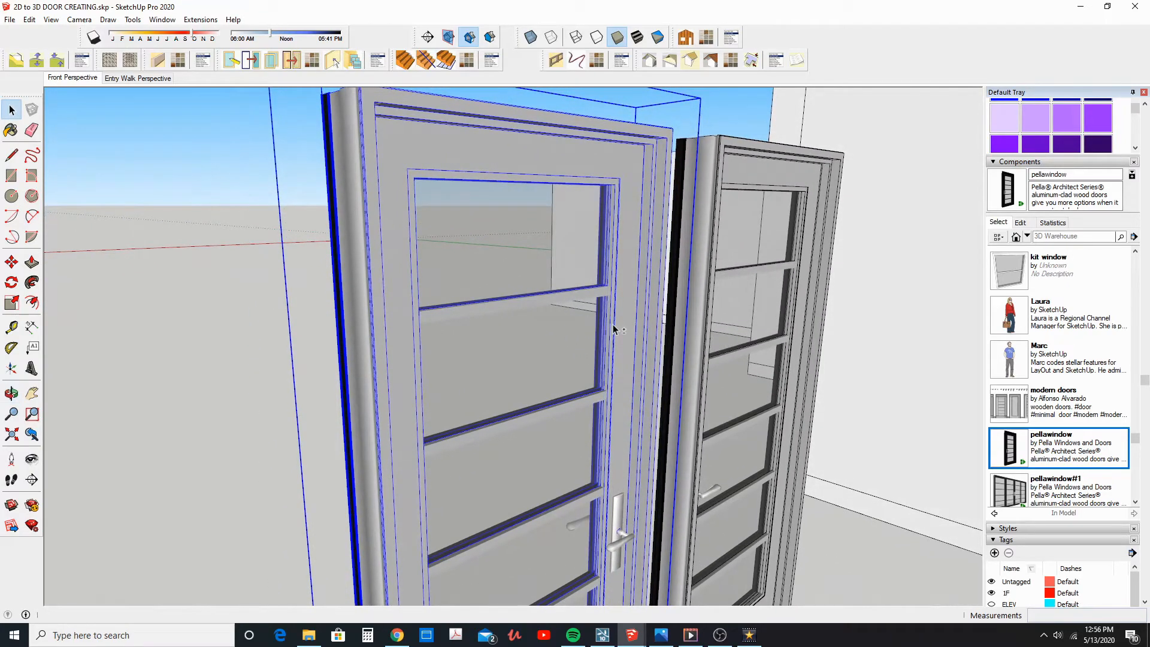
scroll(613, 329, "down", 3)
middle_click_drag(613, 328, 1012, 388)
middle_click_drag(764, 349, 716, 389, "shift")
middle_click_drag(654, 358, 769, 342)
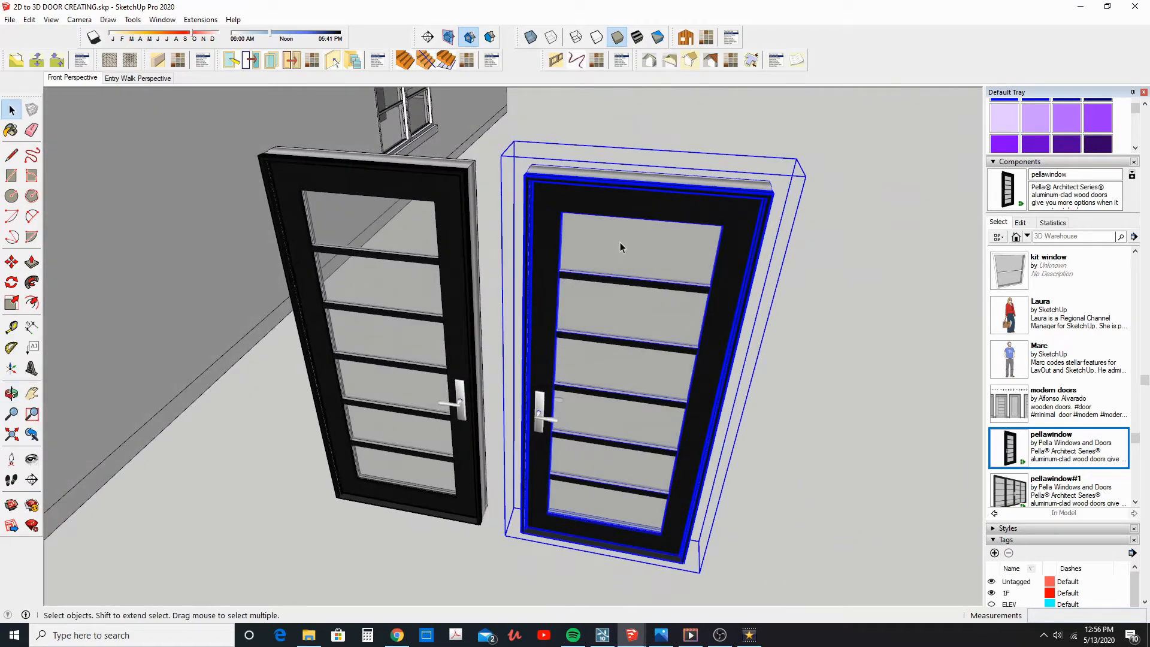
scroll(621, 242, "up", 1)
middle_click_drag(620, 247, 578, 273)
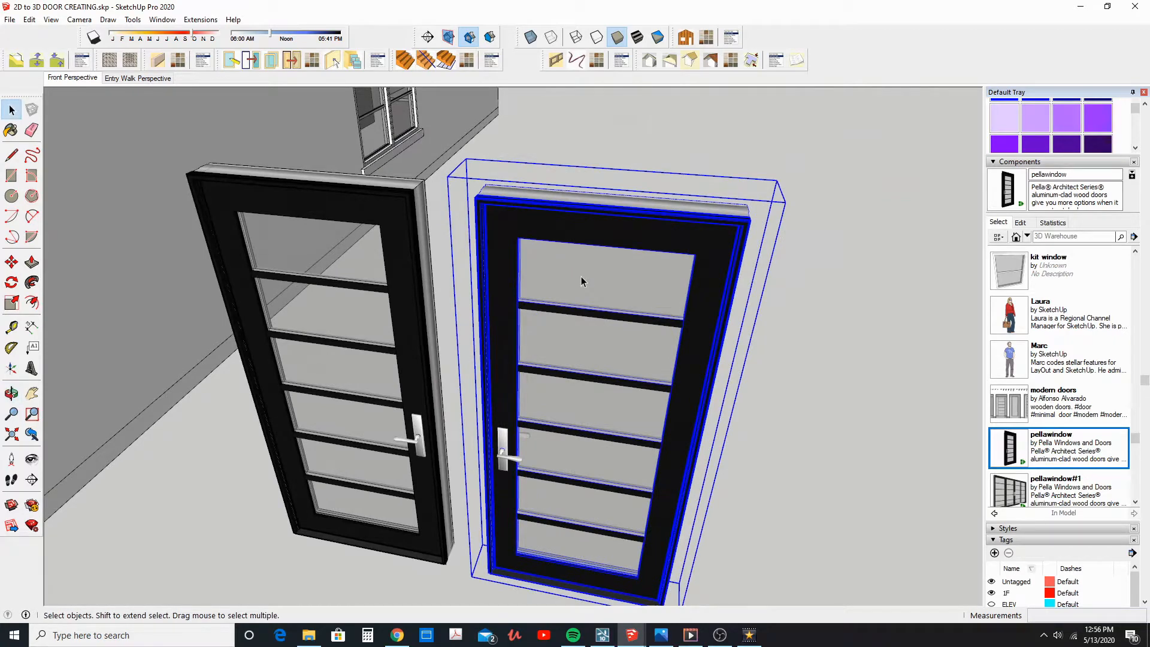
middle_click_drag(597, 279, 738, 293)
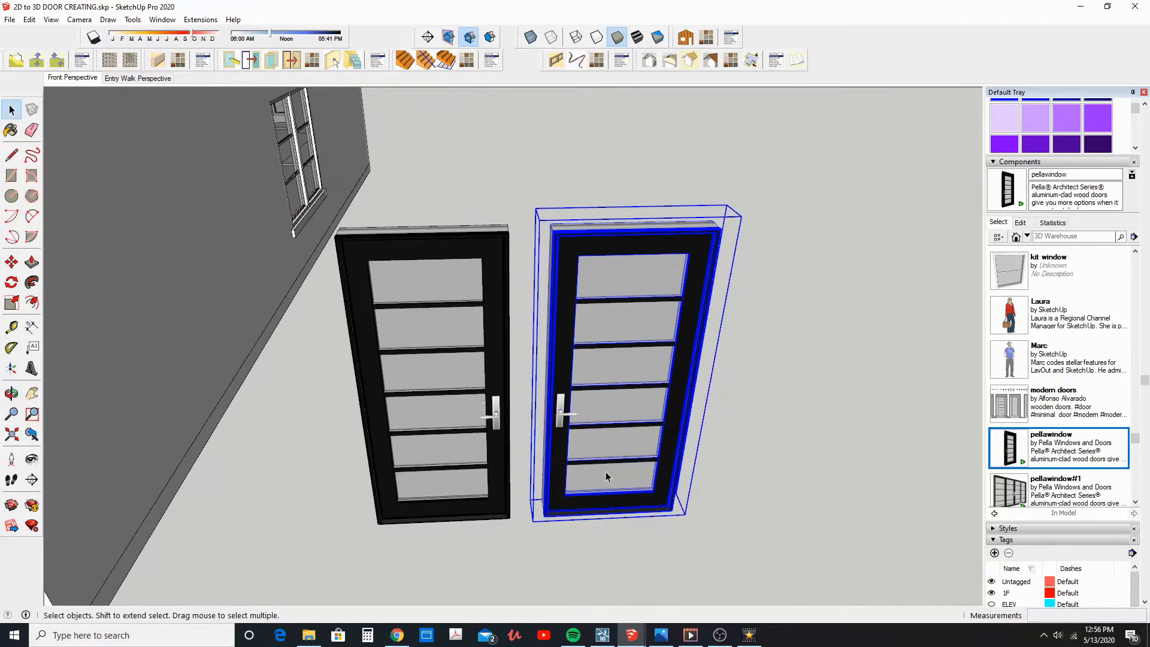
Examine the new door's lower and upper frame corners against its larger bounding box
scroll(605, 472, "up", 8)
scroll(546, 529, "up", 5)
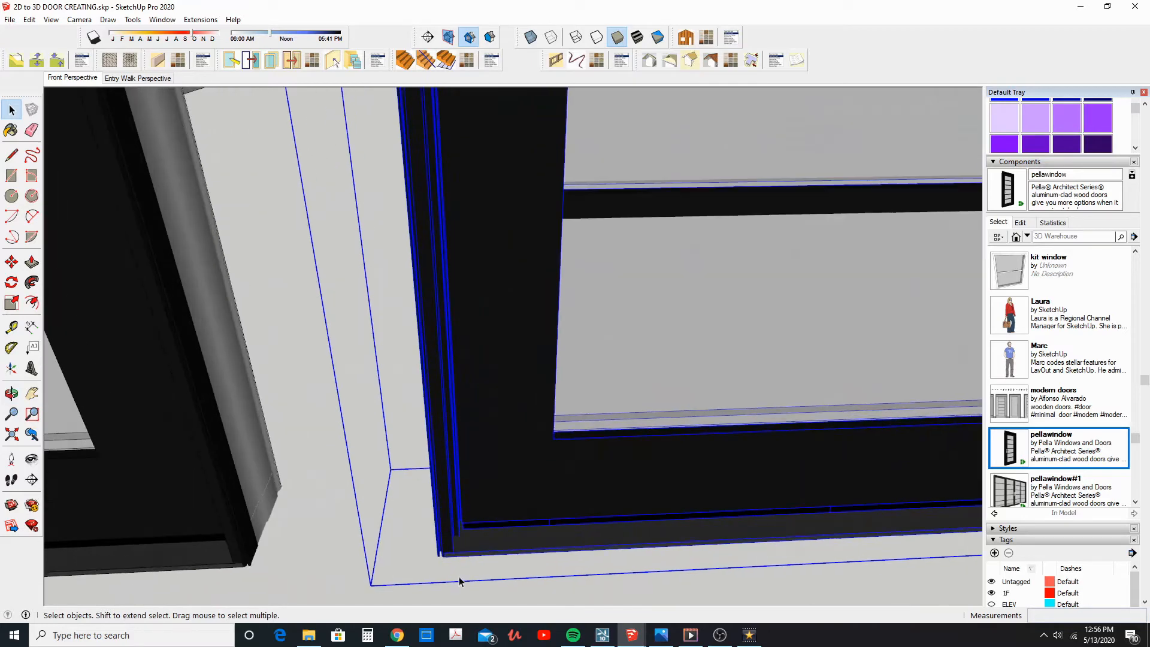
middle_click_drag(449, 560, 434, 543)
scroll(456, 532, "down", 4)
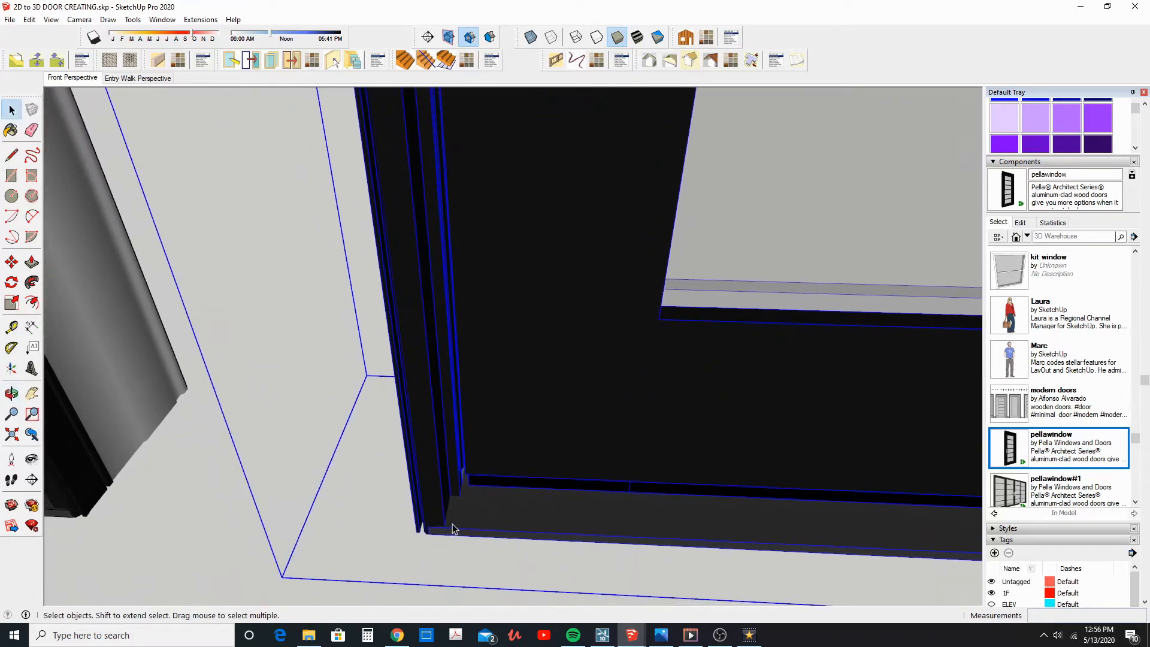
scroll(464, 521, "down", 10)
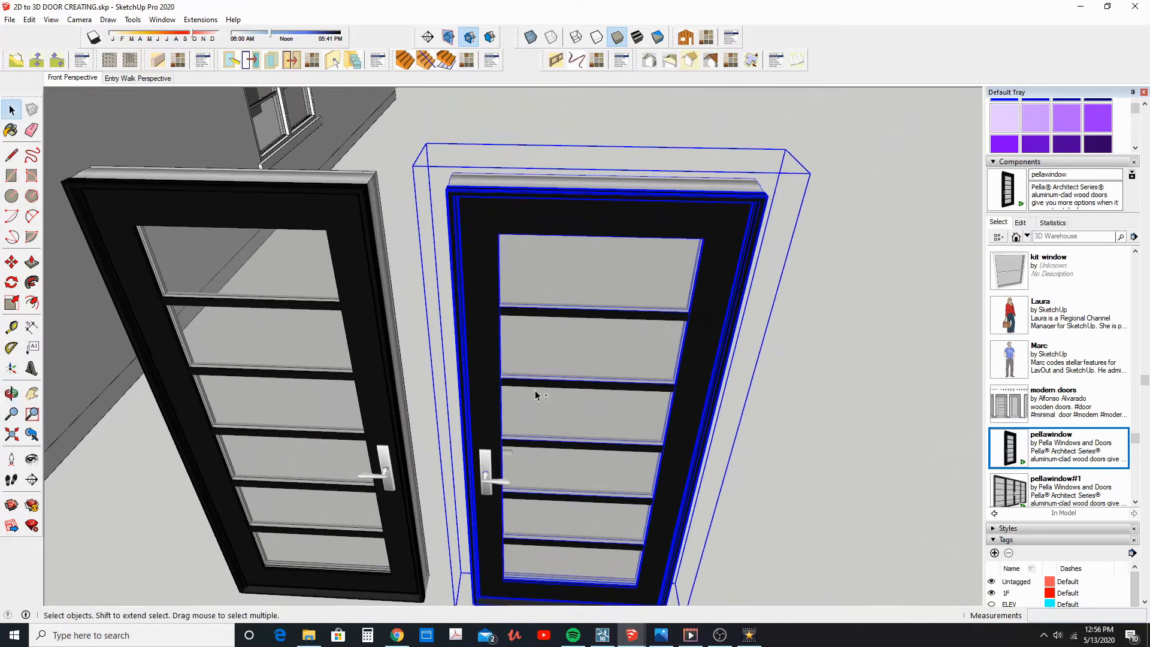
middle_click_drag(534, 395, 439, 241)
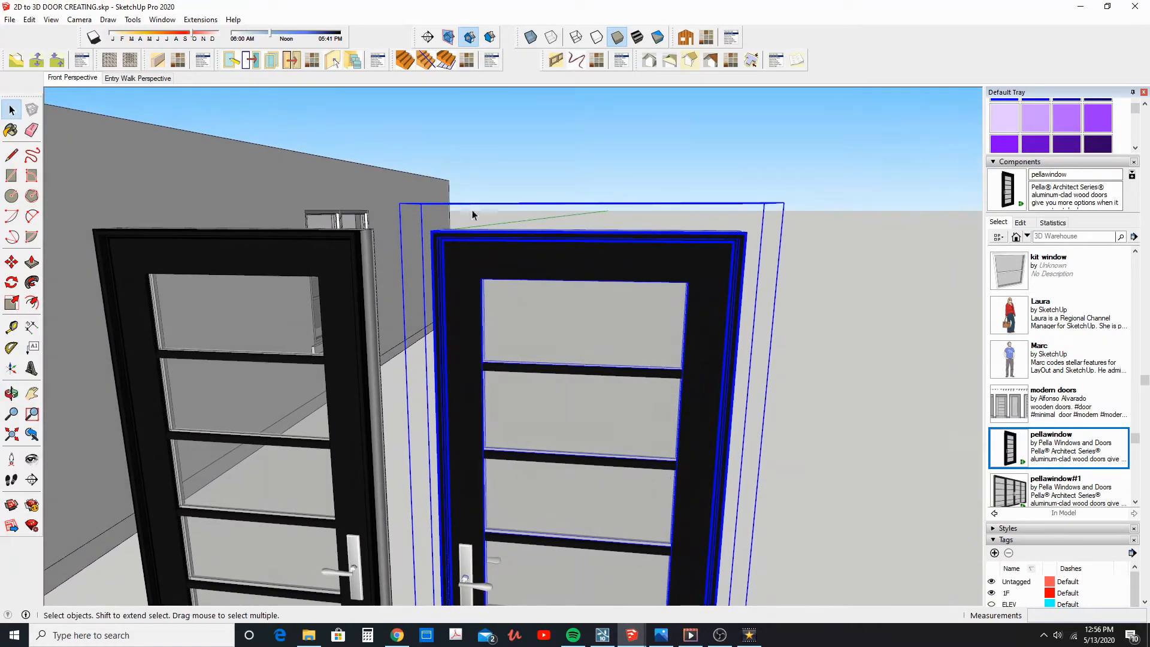
middle_click_drag(619, 221, 424, 225)
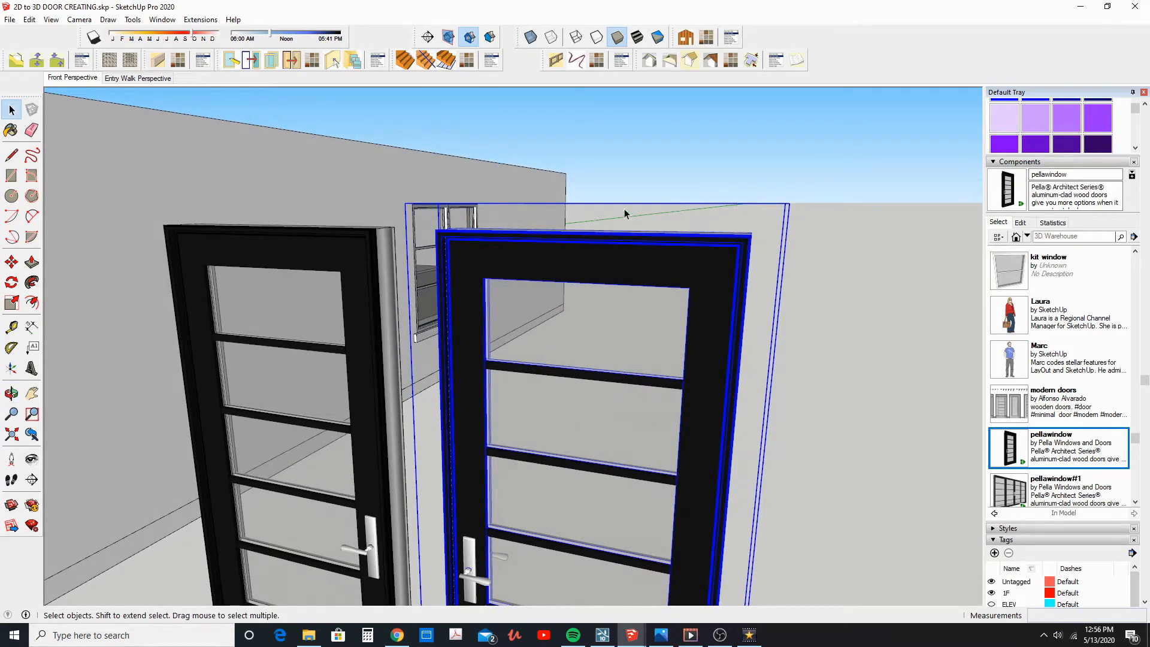
Turn on the display of hidden geometry and hidden objects
left_click(52, 21)
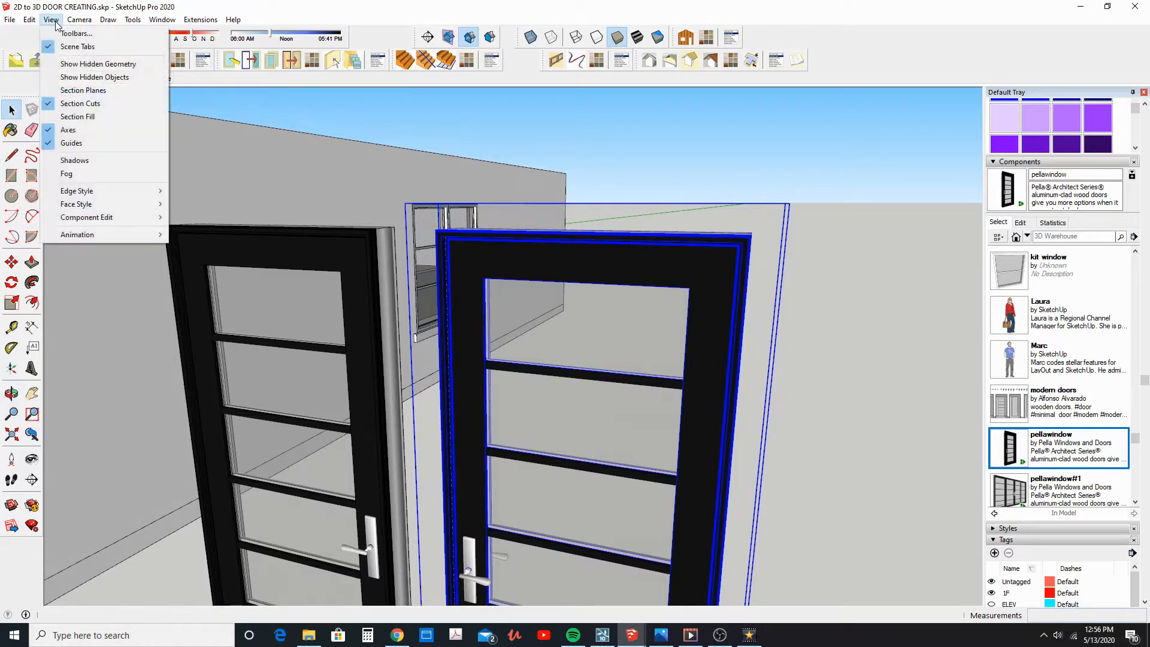
left_click(74, 63)
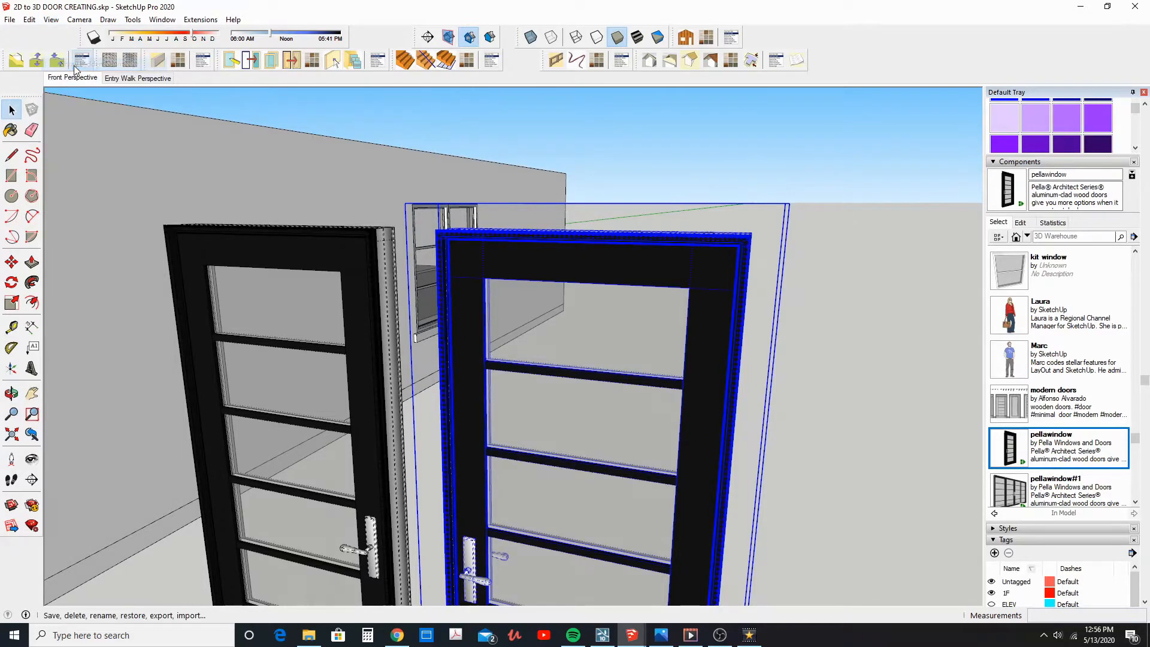
left_click(51, 20)
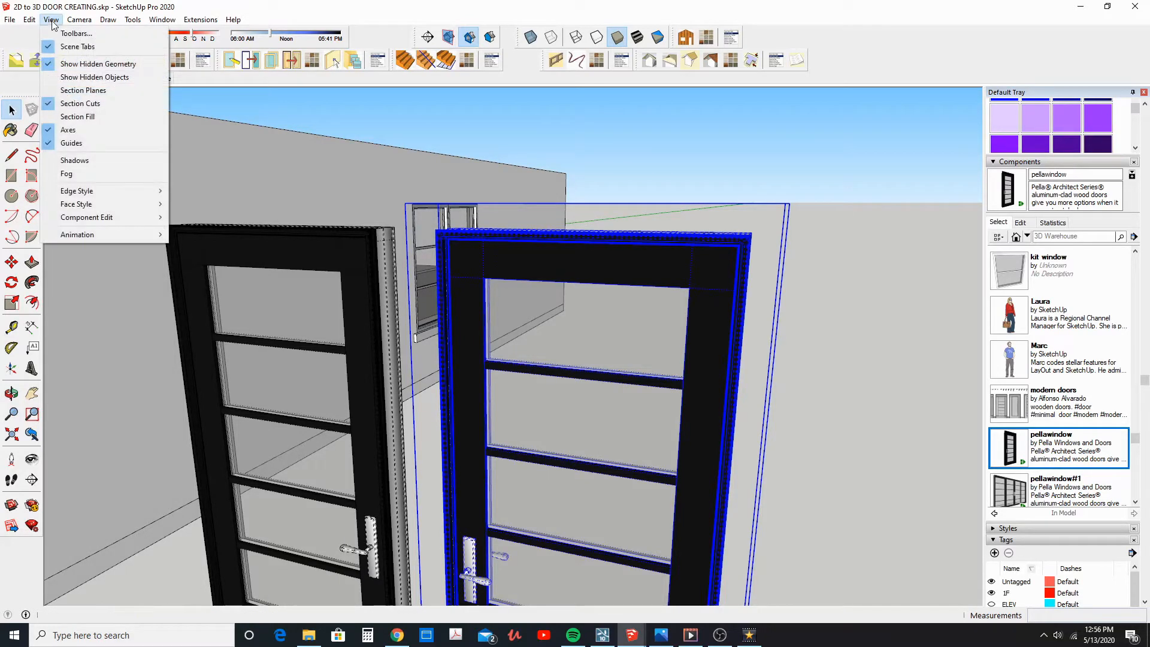
left_click(88, 80)
Open the new door component for editing and unhide the trim around its frame
middle_click_drag(614, 311, 388, 180)
double_click(388, 180)
left_click(386, 181)
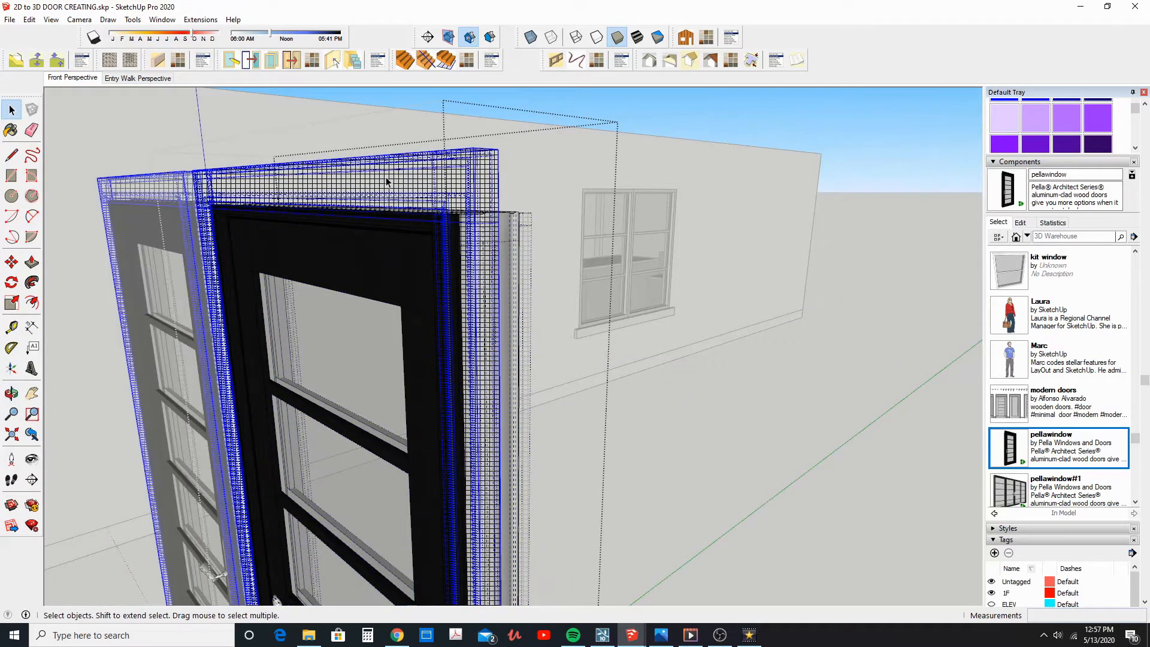
right_click(386, 181)
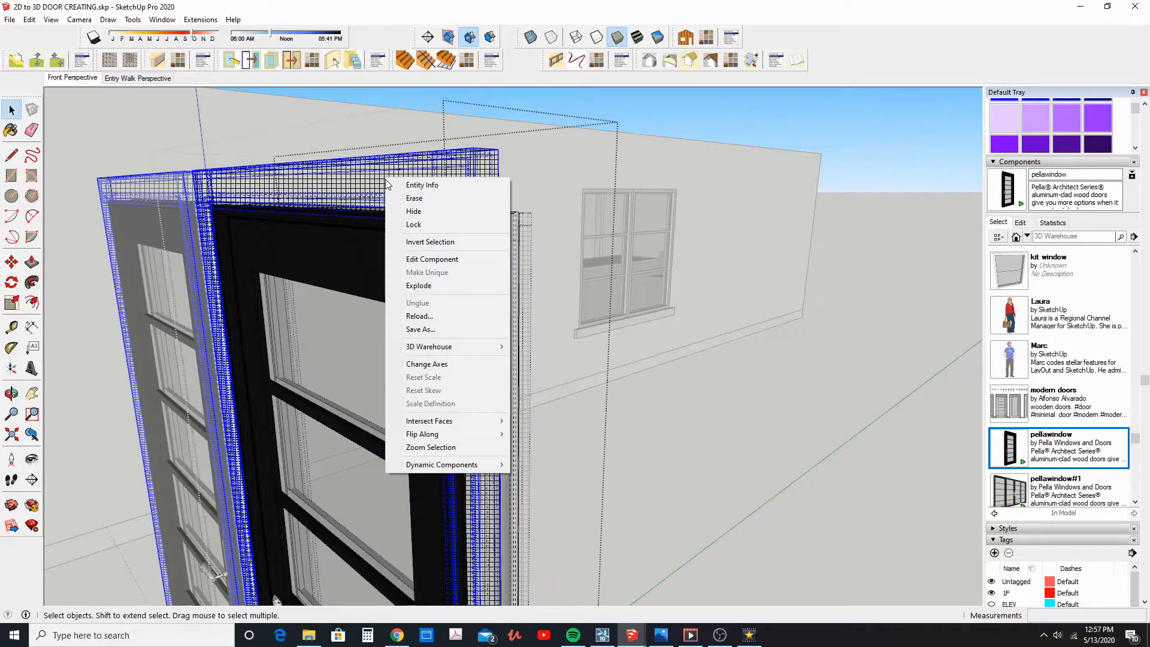
left_click(411, 212)
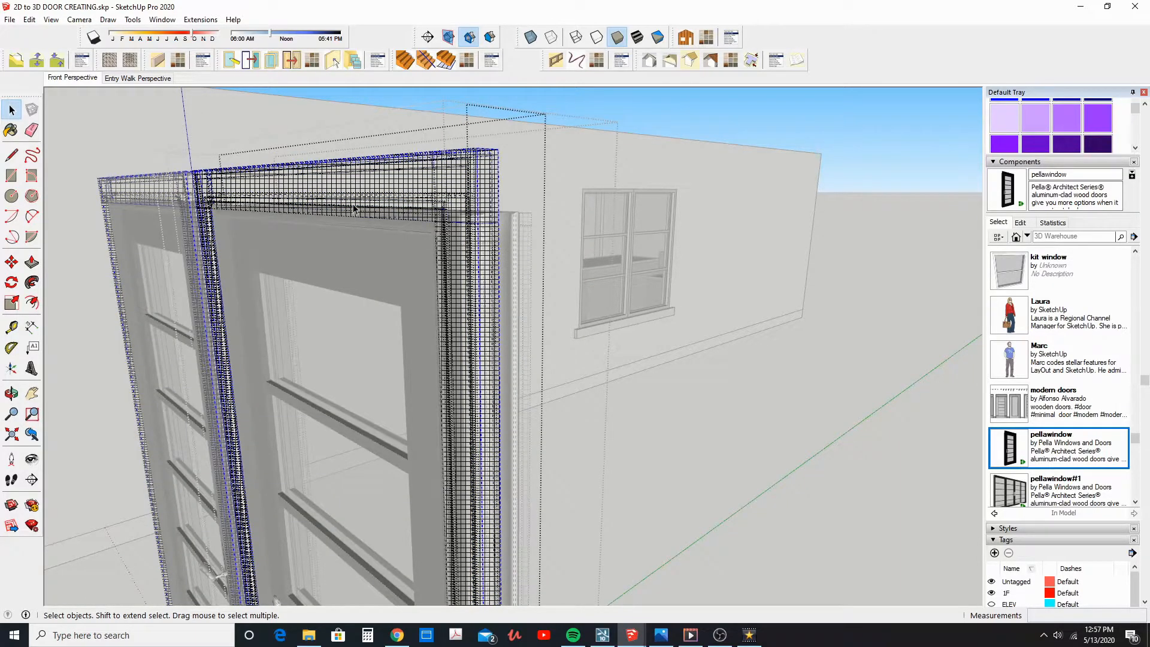
right_click(430, 165)
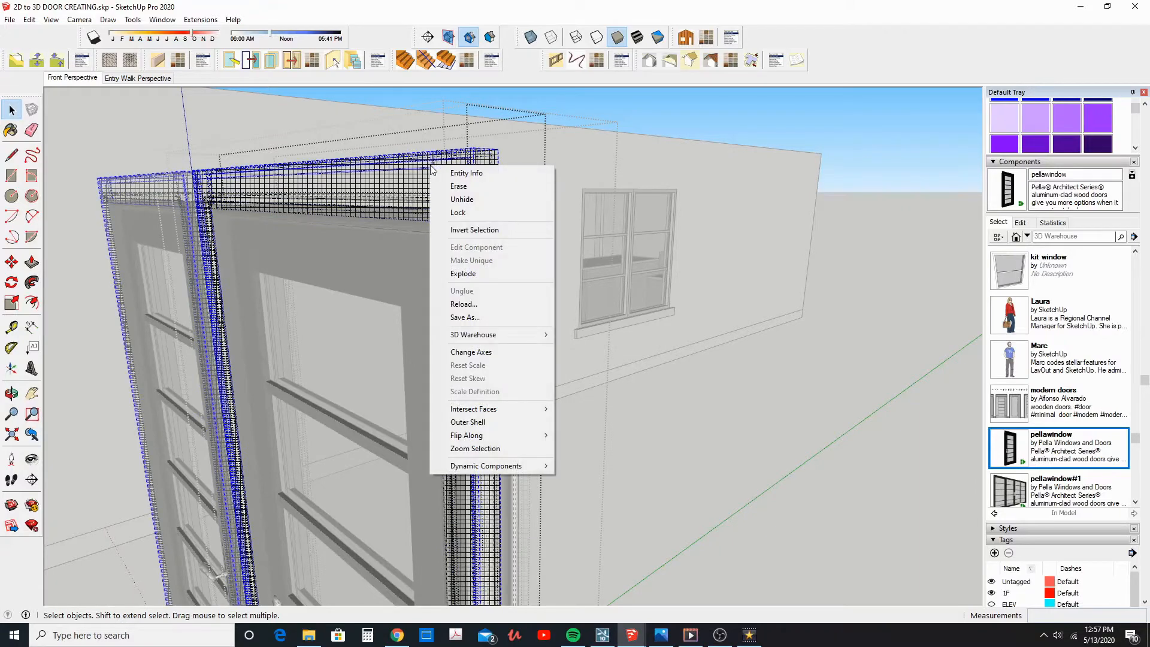
left_click(451, 200)
Unhide the trim on the opposite face of the door frame and leave component editing
middle_click_drag(448, 197, 268, 215)
middle_click_drag(488, 209, 470, 215)
left_click(469, 210)
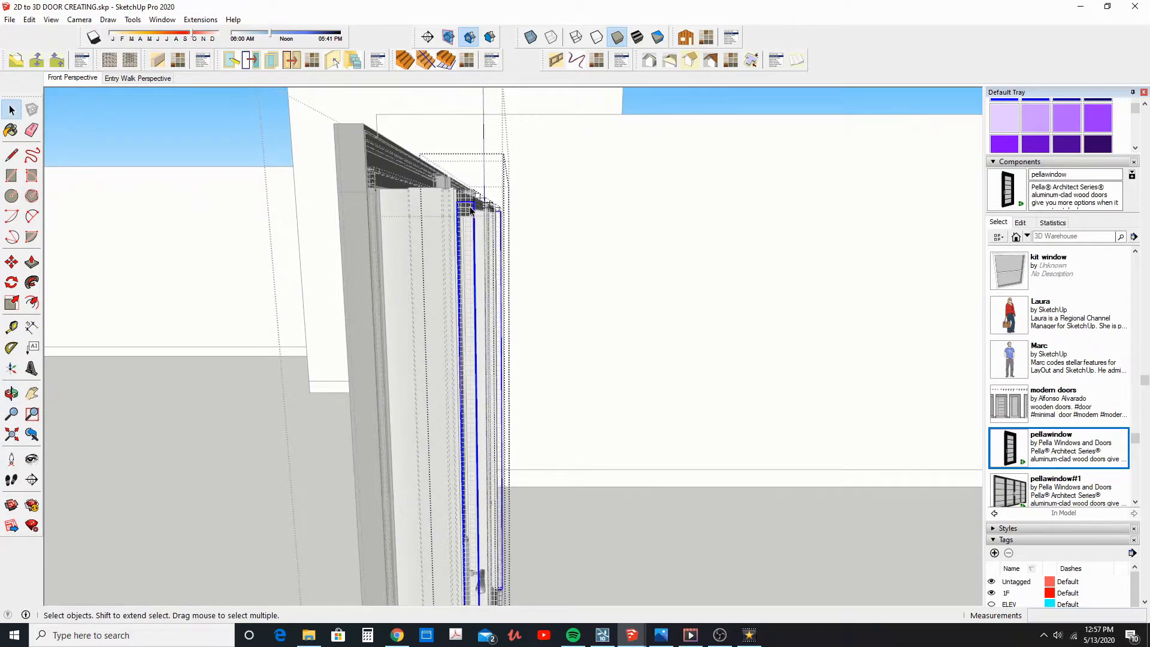
right_click(470, 209)
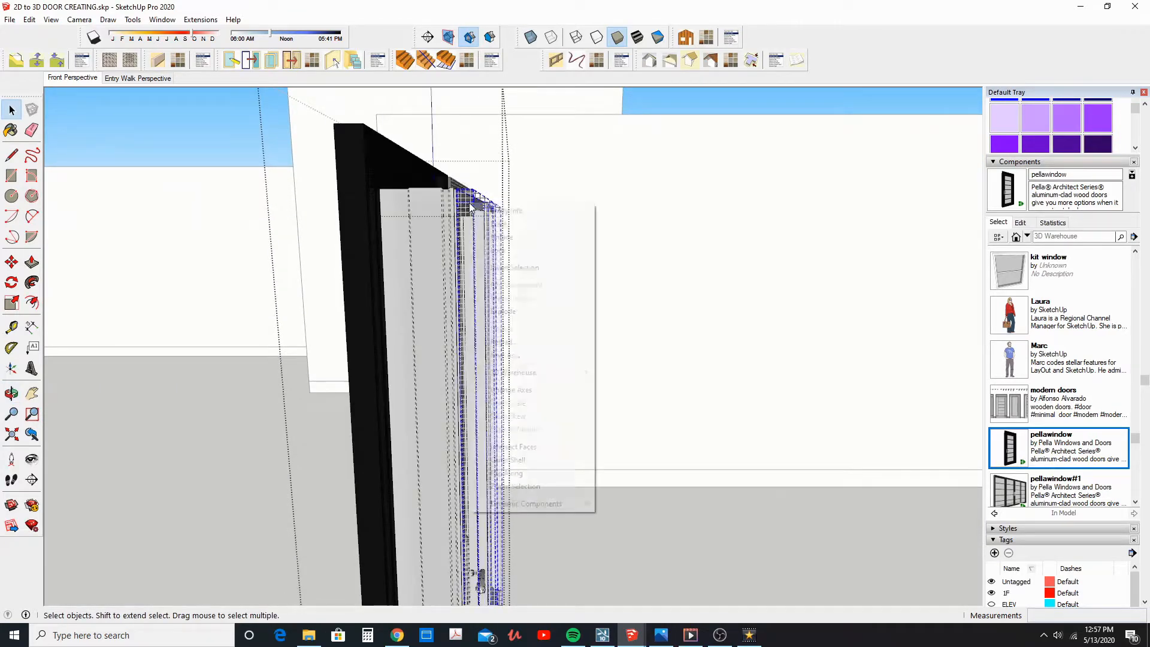
left_click(500, 237)
middle_click_drag(487, 238, 711, 285)
scroll(710, 285, "down", 5)
scroll(651, 273, "up", 5)
middle_click_drag(614, 275, 741, 292)
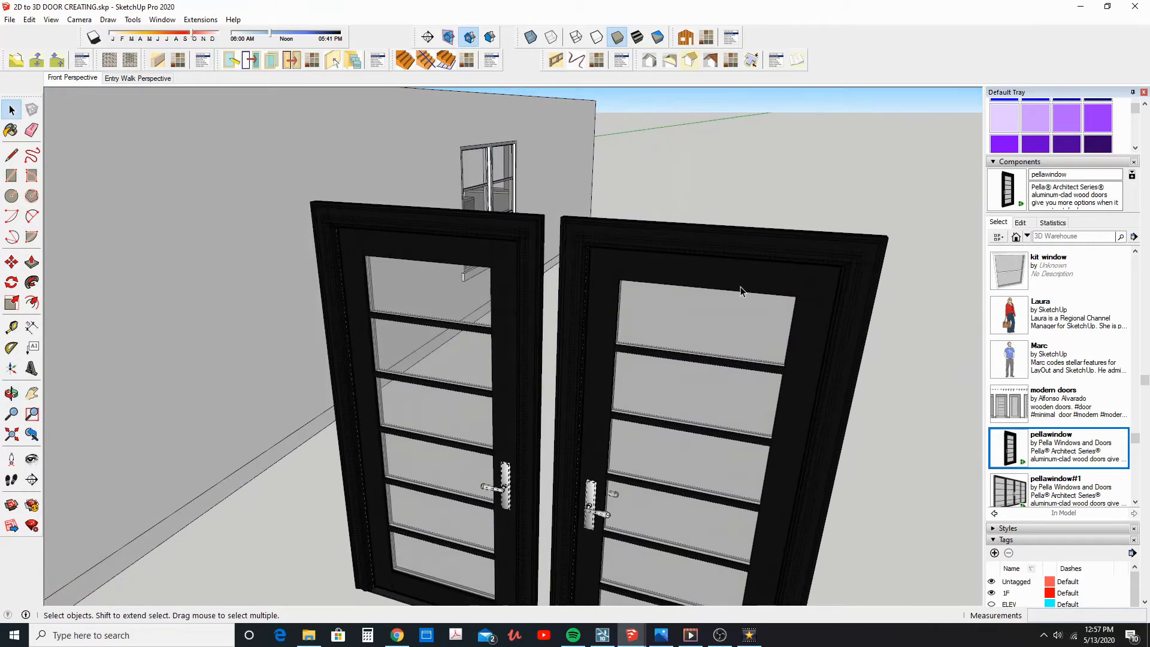
middle_click_drag(725, 281, 536, 273)
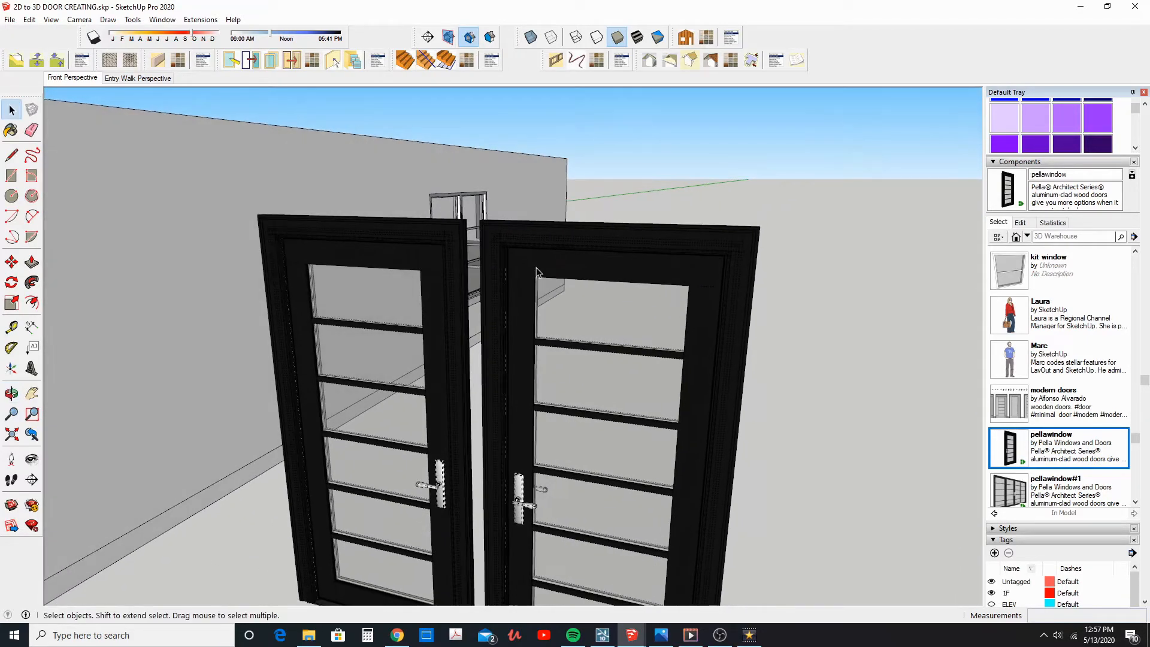
Undo the unhiding of the door trim, stepping back and forth through the recent edits
key("ctrl+z")
key("ctrl+z")
key("ctrl+z")
key("ctrl+z")
key("ctrl+z")
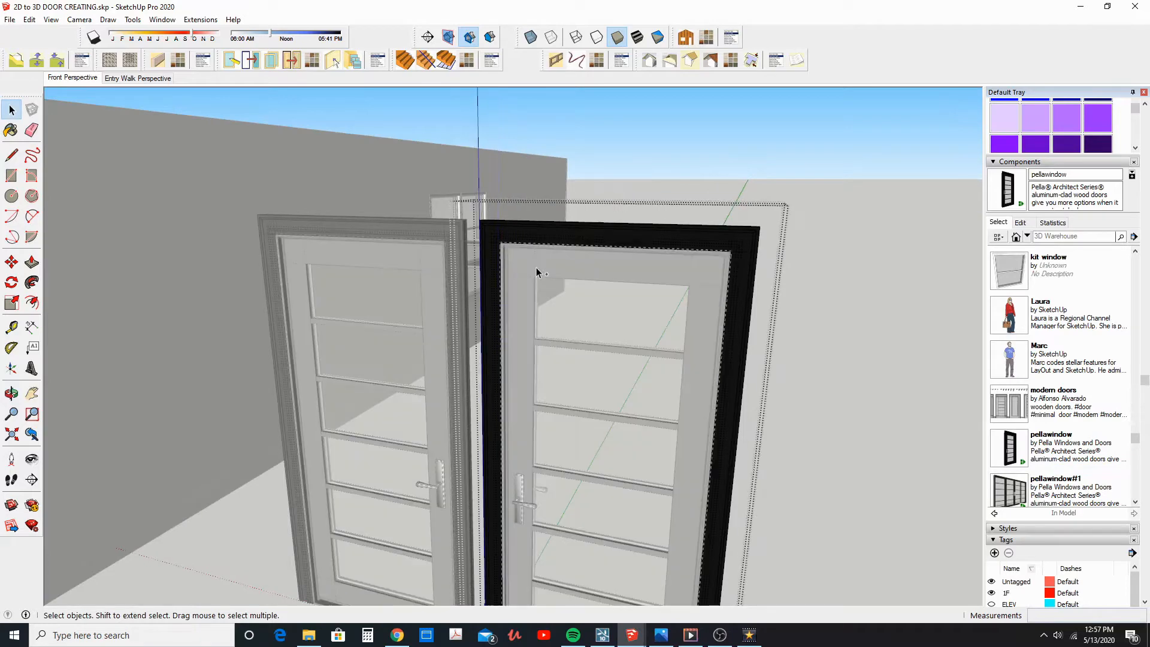
key("ctrl+y")
key("ctrl+y")
Turn off the display of hidden objects and hidden geometry
left_click(51, 19)
left_click(81, 78)
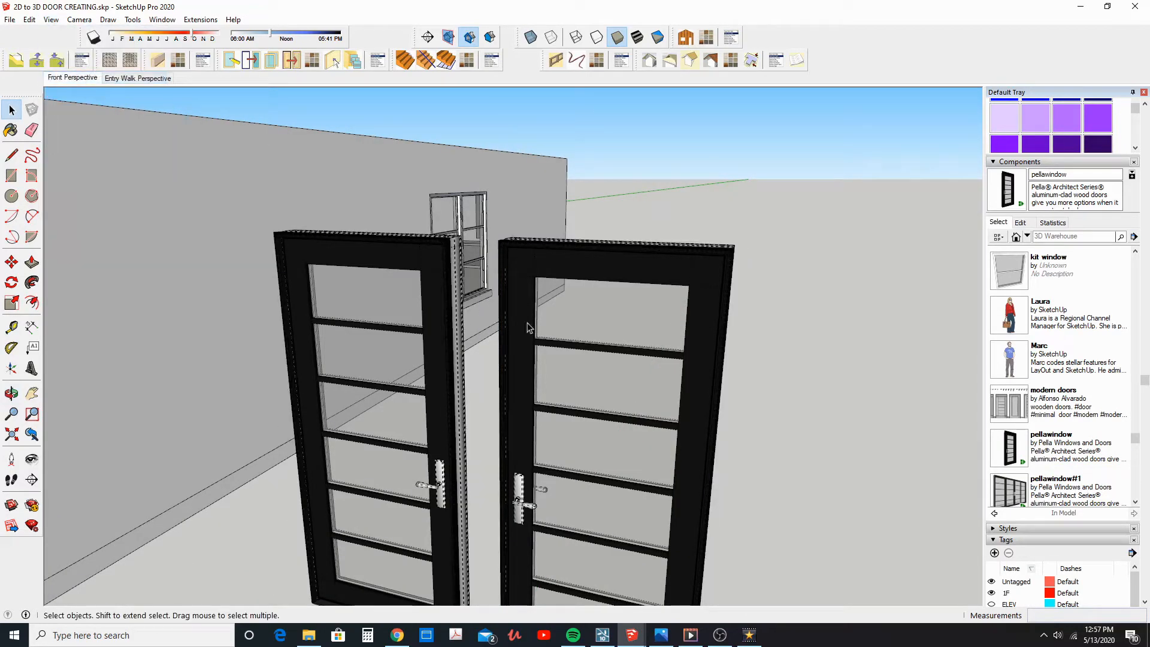
left_click(56, 20)
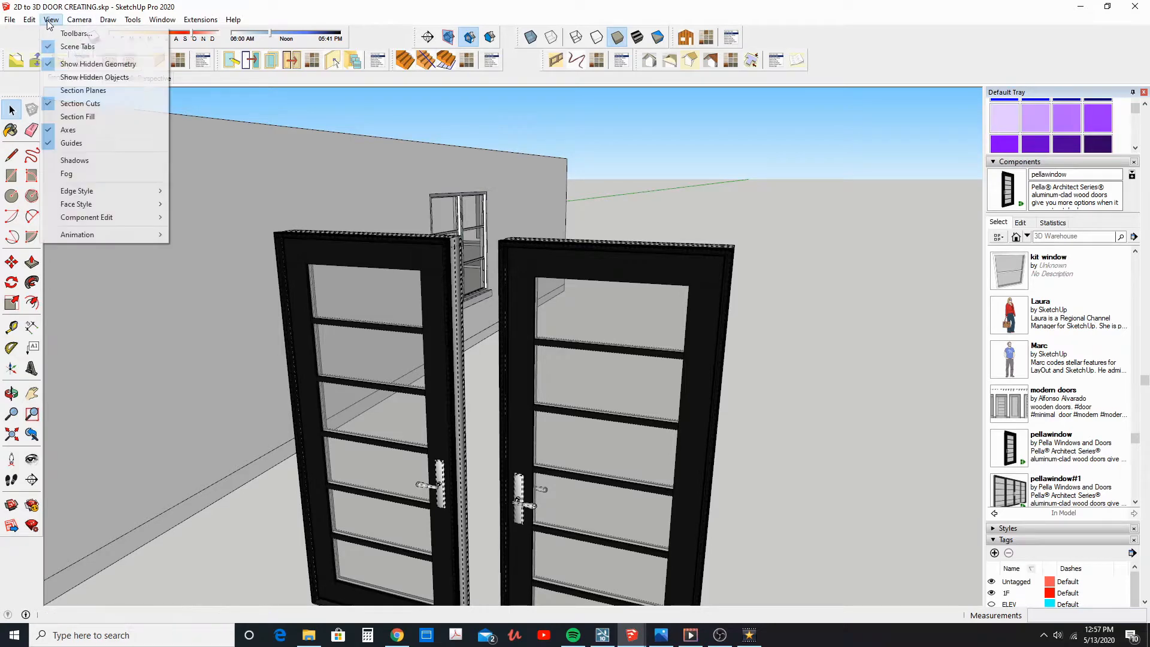
left_click(76, 67)
Move one black door by its frame's upper corner to the upper corner of the recessed doorway opening beside the large window
middle_click_drag(521, 289, 526, 294)
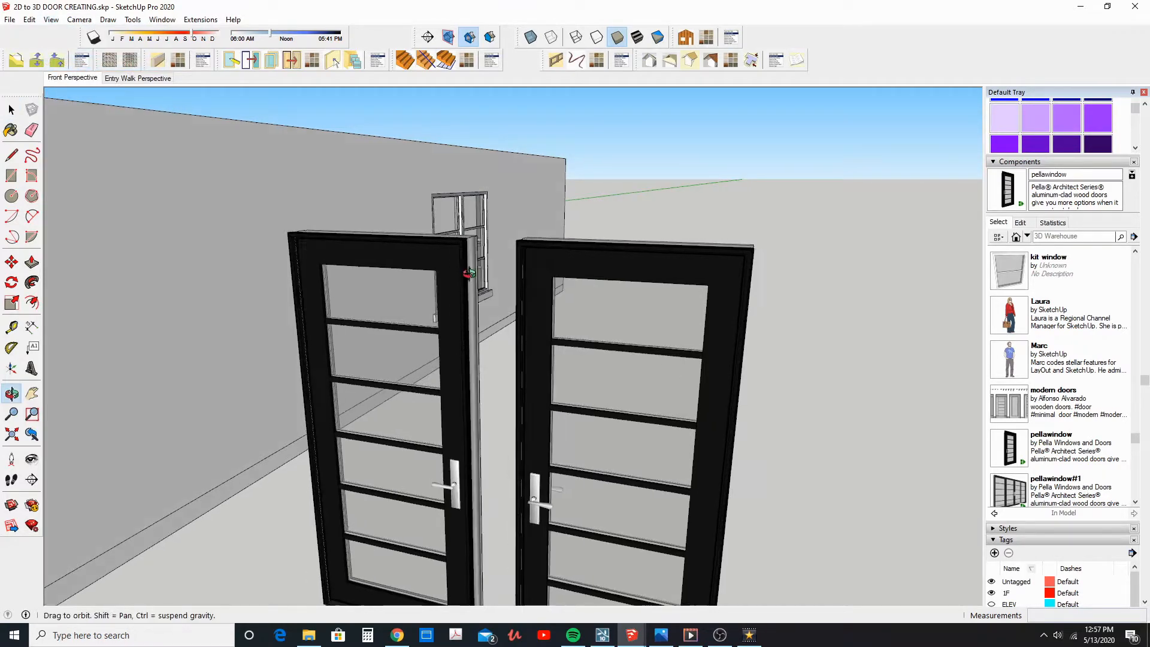
scroll(557, 294, "up", 3)
left_click(558, 297)
left_click(12, 262)
left_click(506, 364)
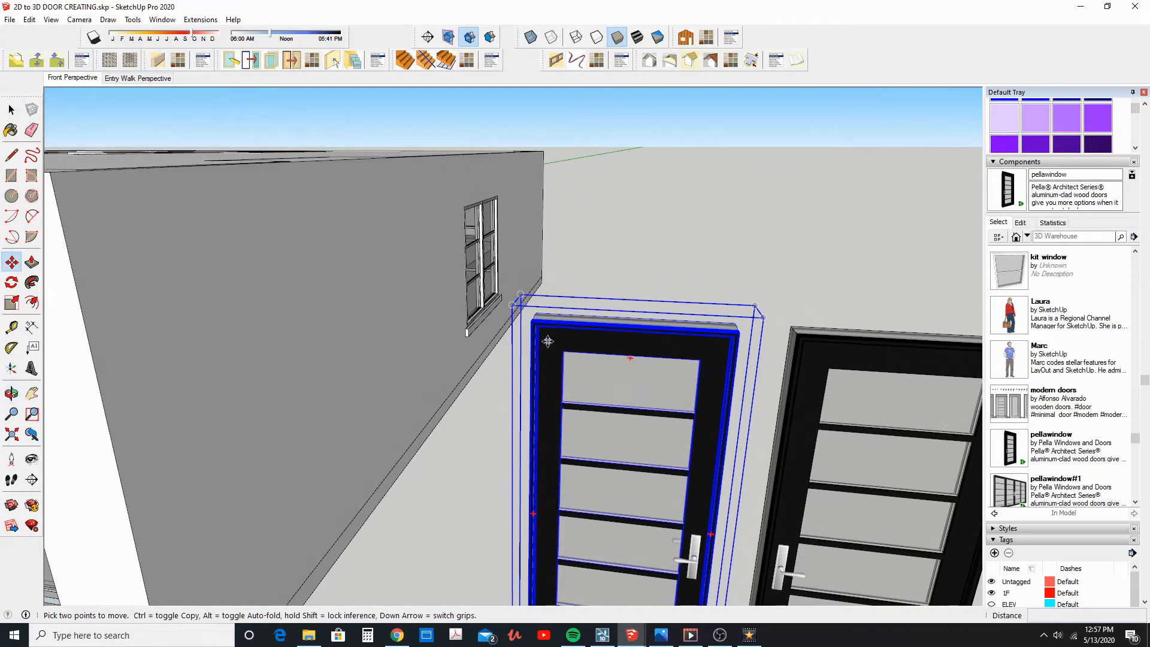
scroll(546, 340, "up", 5)
middle_click_drag(521, 308, 517, 255, "shift")
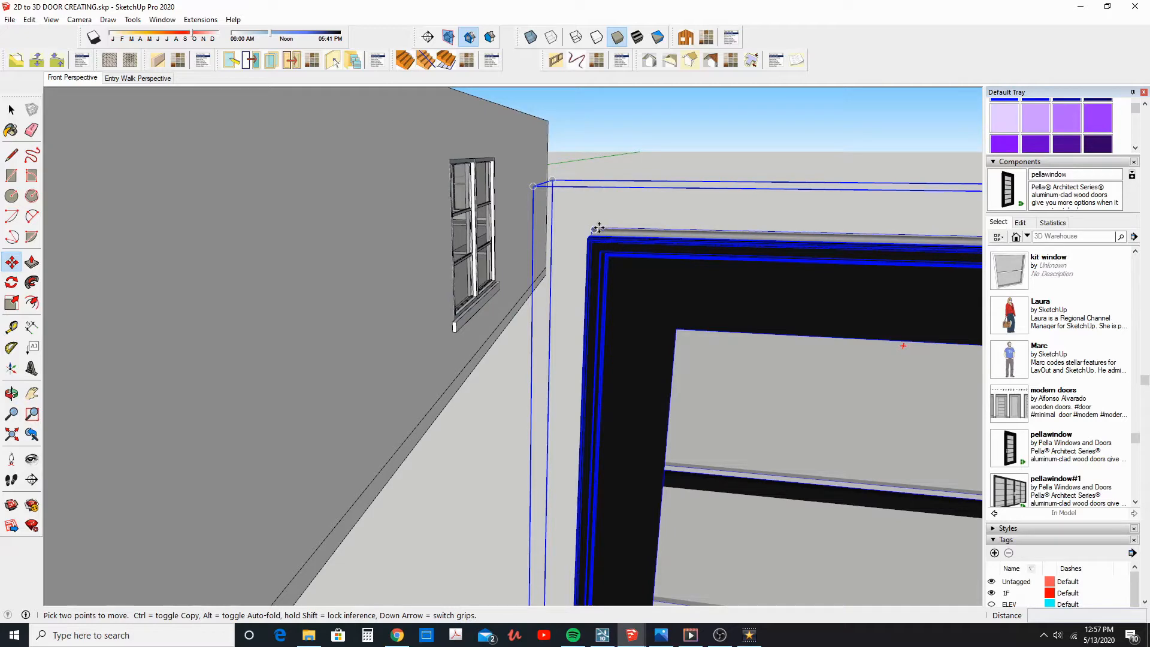
middle_click_drag(618, 237, 580, 267)
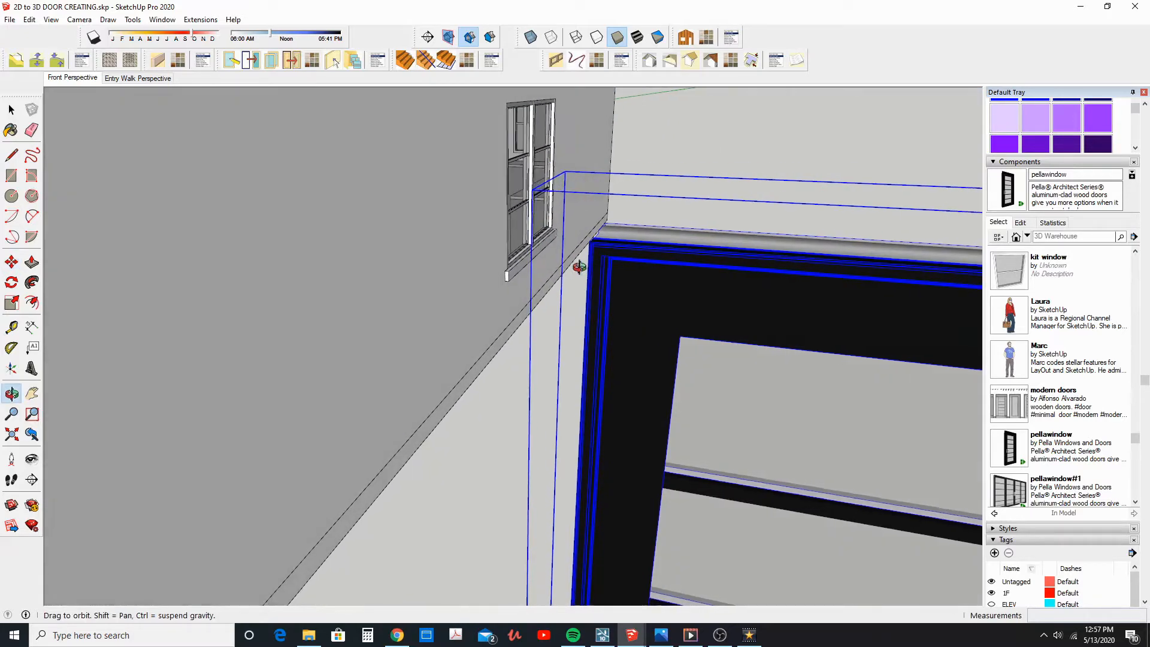
scroll(588, 241, "up", 4)
left_click(591, 234)
scroll(563, 248, "down", 10)
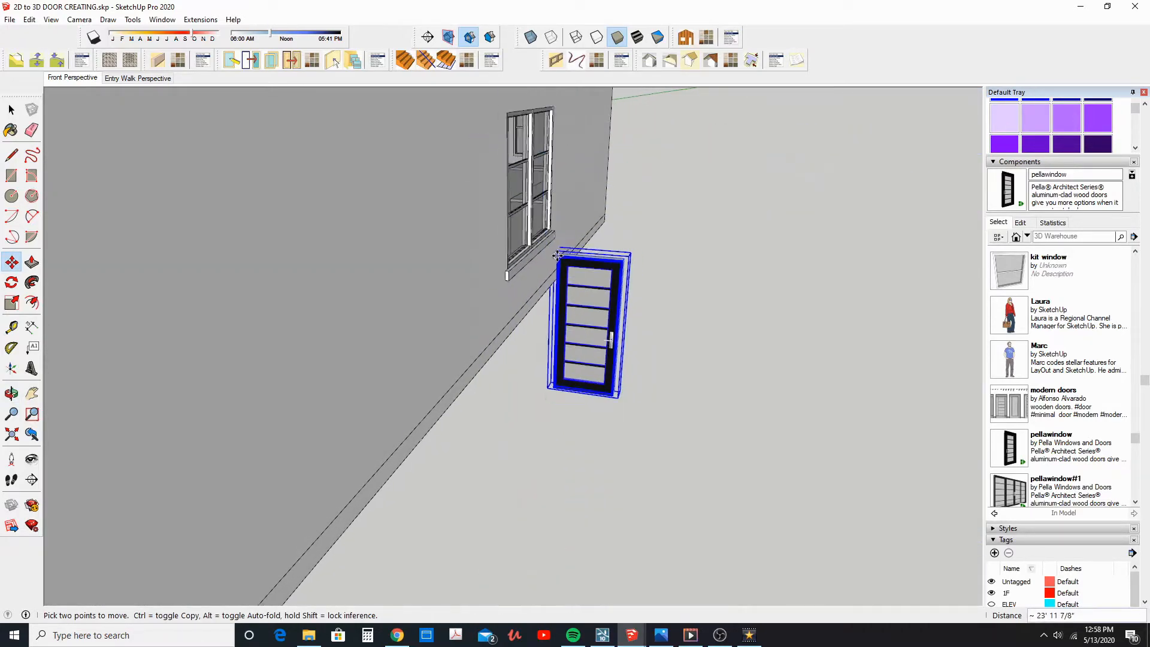
middle_click_drag(465, 274, 683, 254)
middle_click_drag(541, 254, 783, 255, "shift")
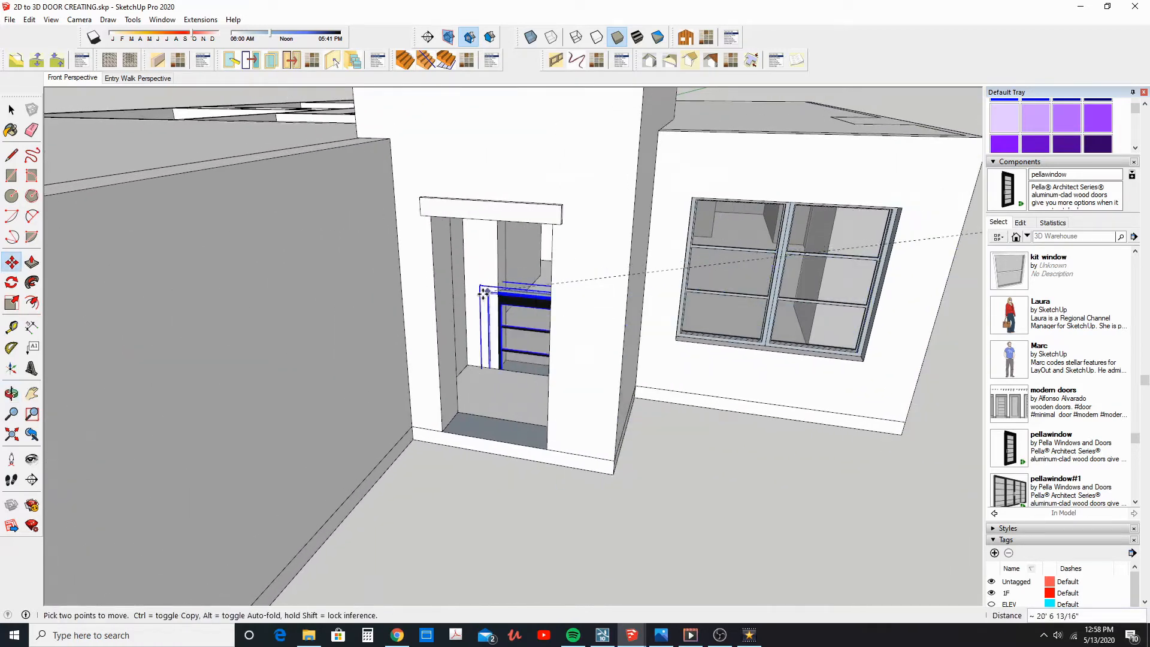
scroll(485, 295, "up", 5)
middle_click_drag(520, 227, 483, 235, "shift")
scroll(482, 231, "up", 3)
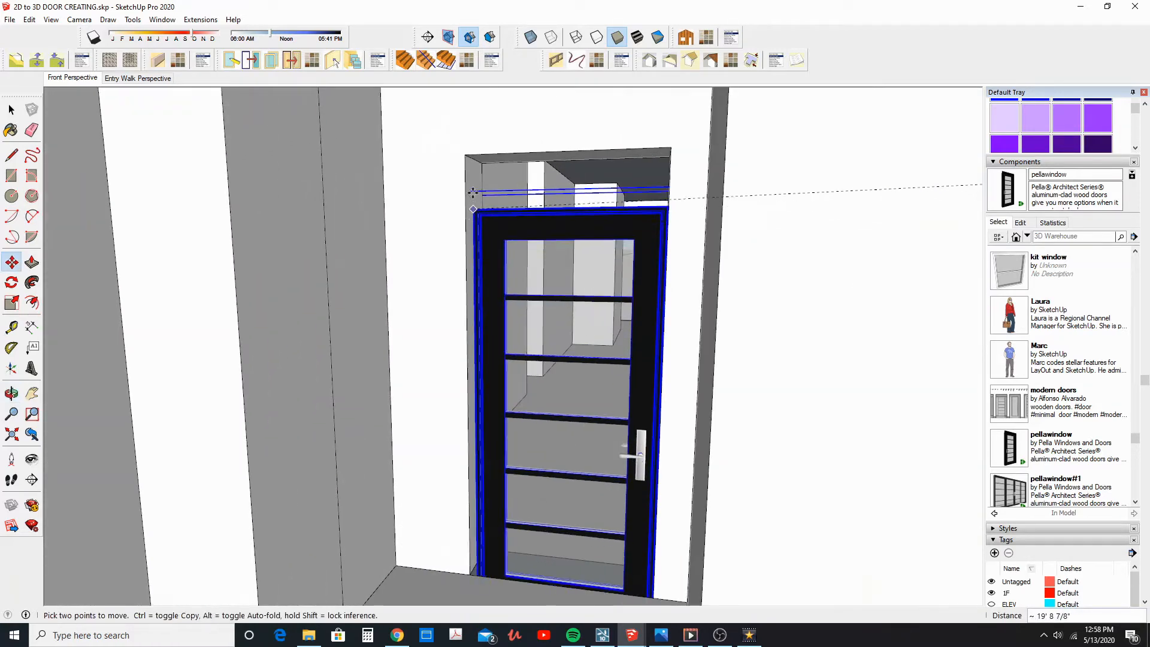
left_click(466, 155)
mouse_move(560, 251)
middle_mouse_down()
mouse_move(533, 247)
mouse_move(563, 265)
middle_mouse_up()
left_click(12, 110)
scroll(454, 303, "down", 2)
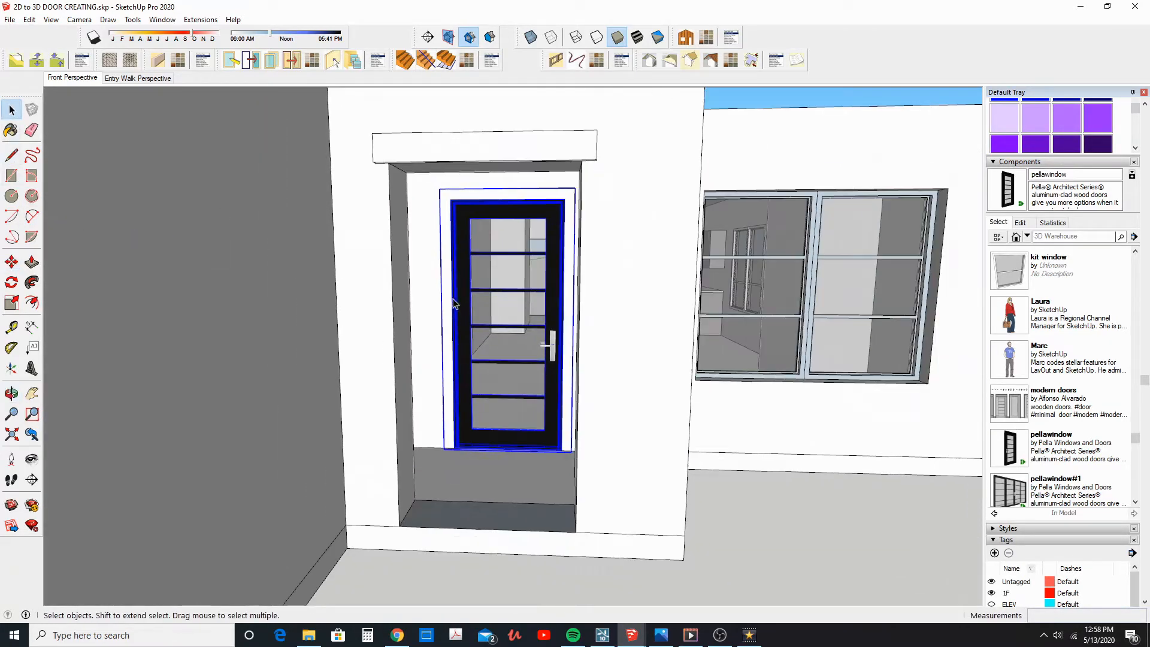
Open the placed door component for editing and turn on the display of hidden objects
scroll(474, 236, "up", 5)
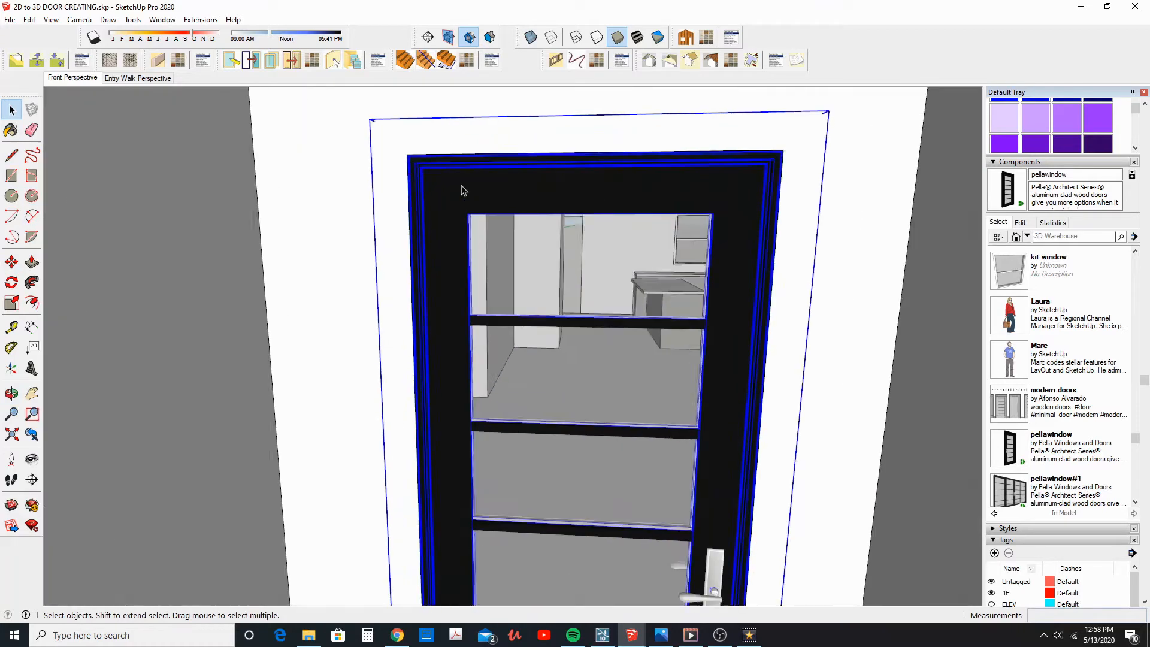
scroll(461, 190, "up", 2)
double_click(445, 165)
middle_click_drag(440, 162, 410, 142)
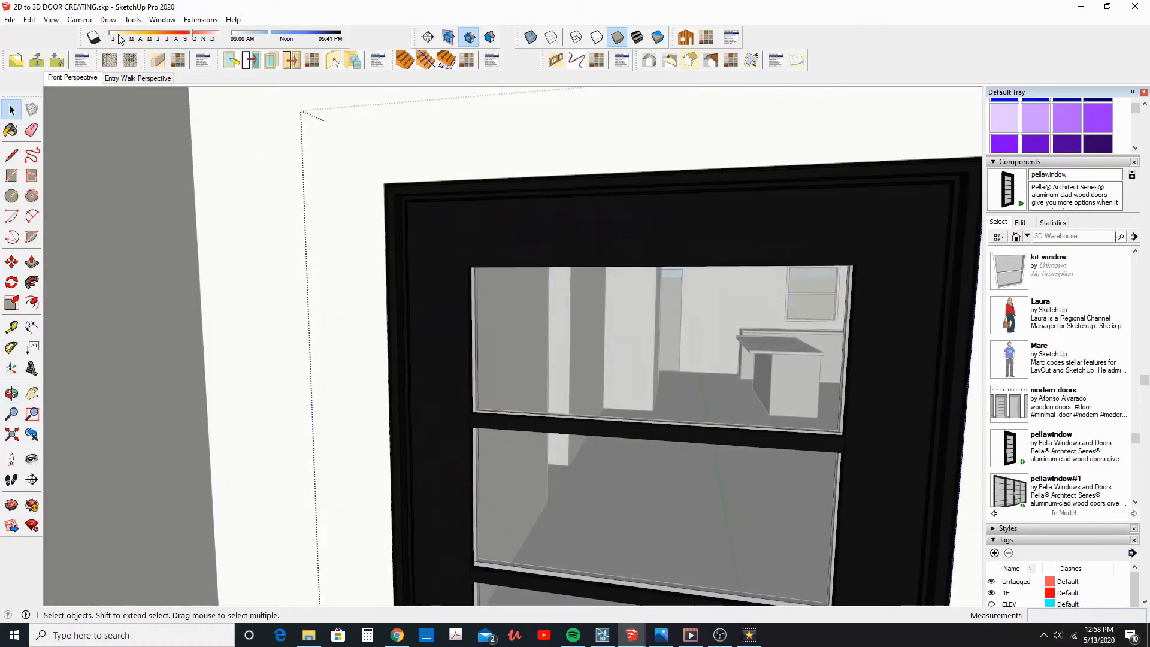
left_click(51, 21)
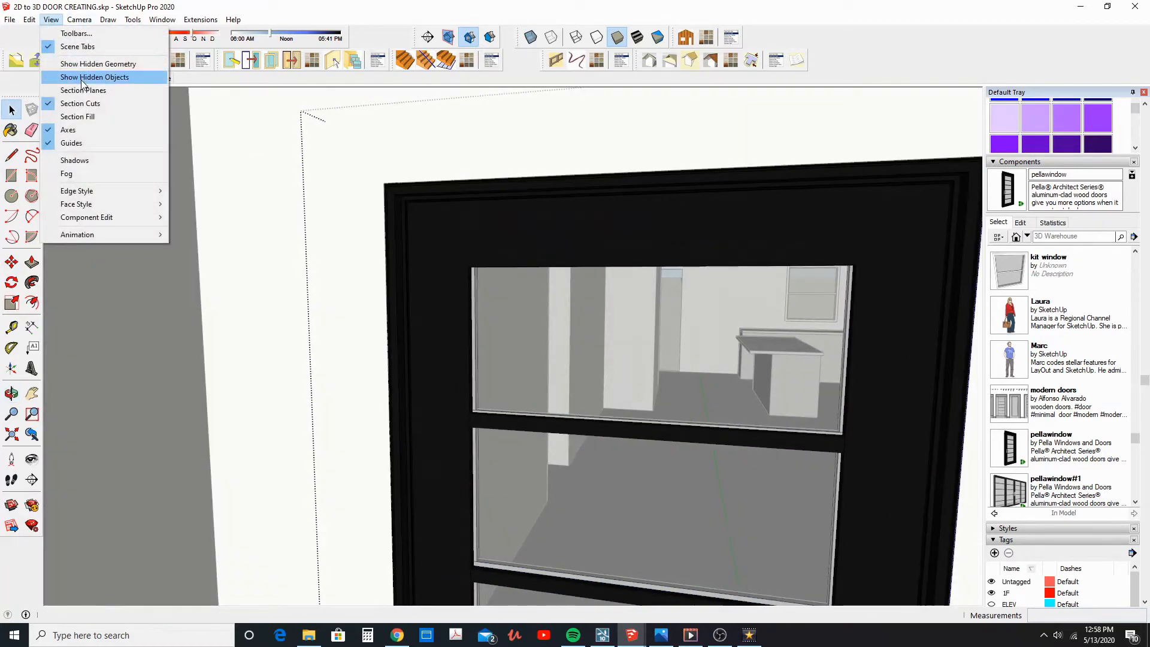
left_click(82, 77)
Unhide the trim around the placed door's frame and leave component editing
left_click(366, 157)
right_click(365, 154)
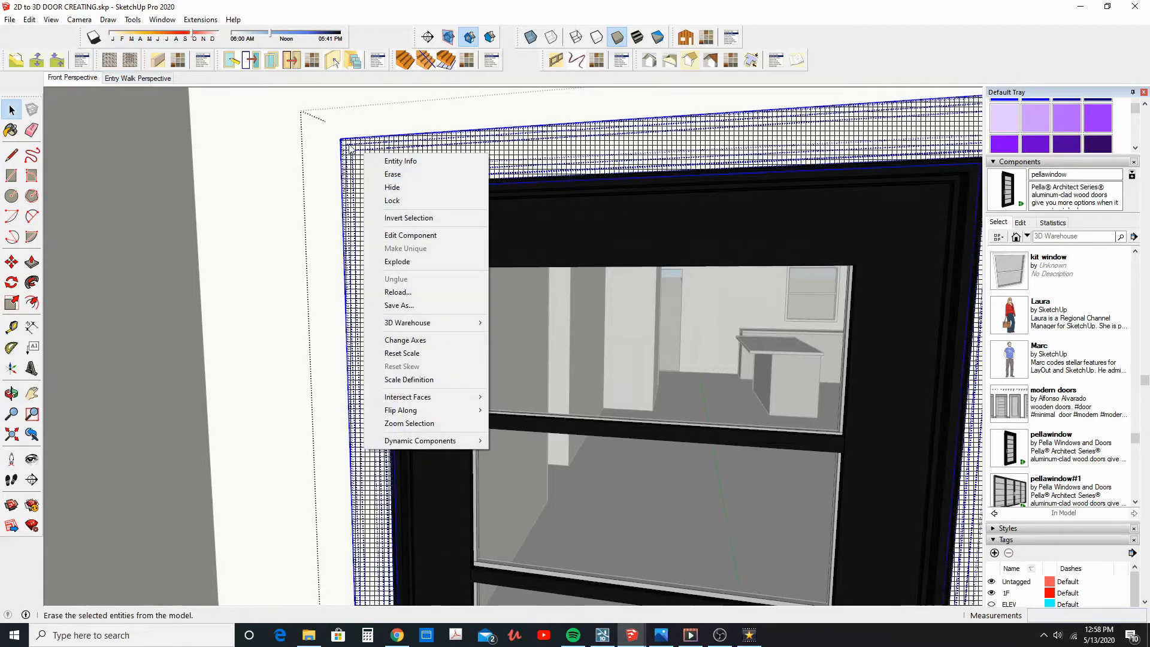
double_click(356, 150)
right_click(357, 149)
left_click(384, 184)
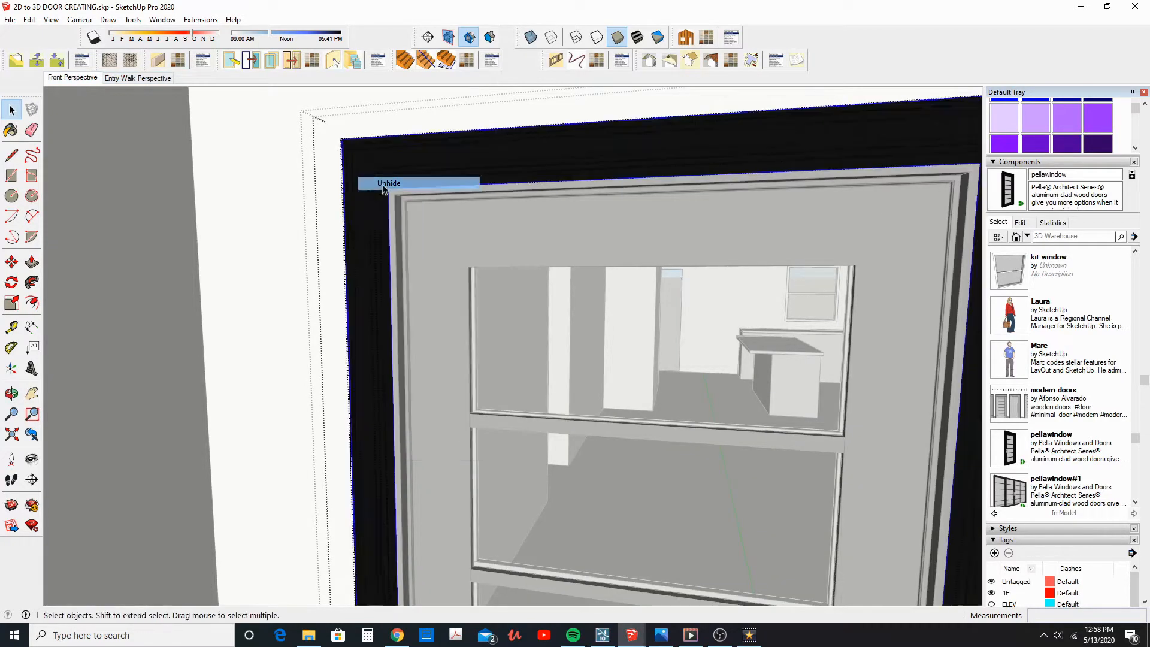
key("Escape")
scroll(390, 183, "down", 5)
key("Escape")
scroll(428, 207, "down", 5)
scroll(544, 253, "up", 3)
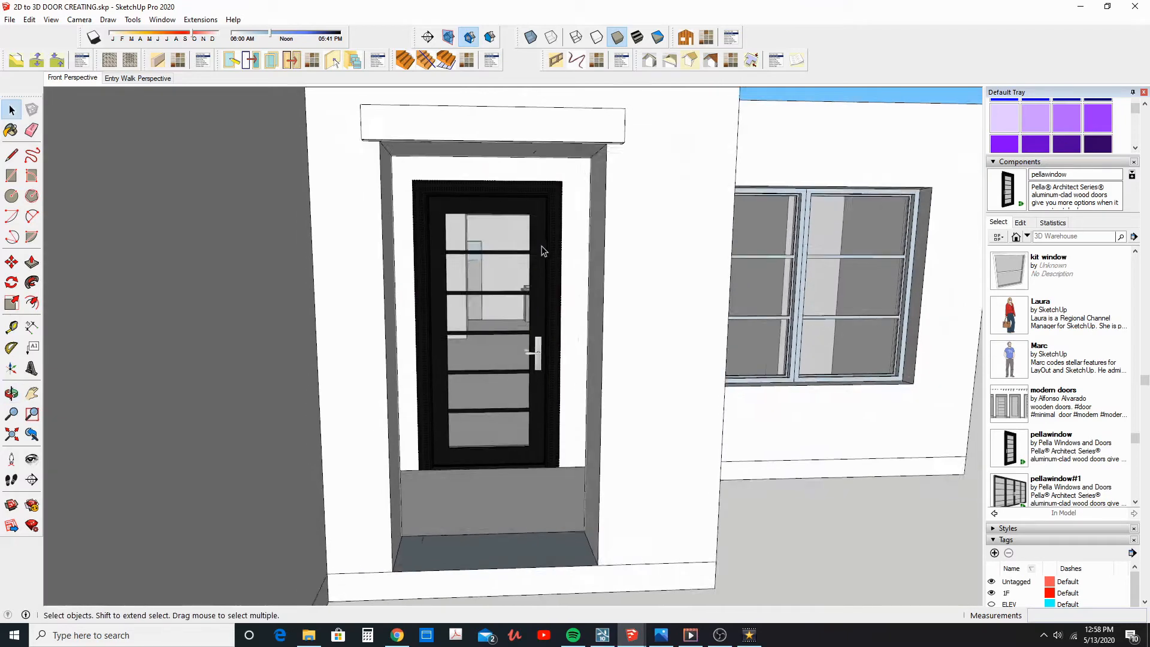
Move the second door by its lower corner to the sill of the empty doorway in the house's side wall
middle_click_drag(639, 366, 707, 397)
left_click(844, 405)
middle_click_drag(539, 389, 185, 428)
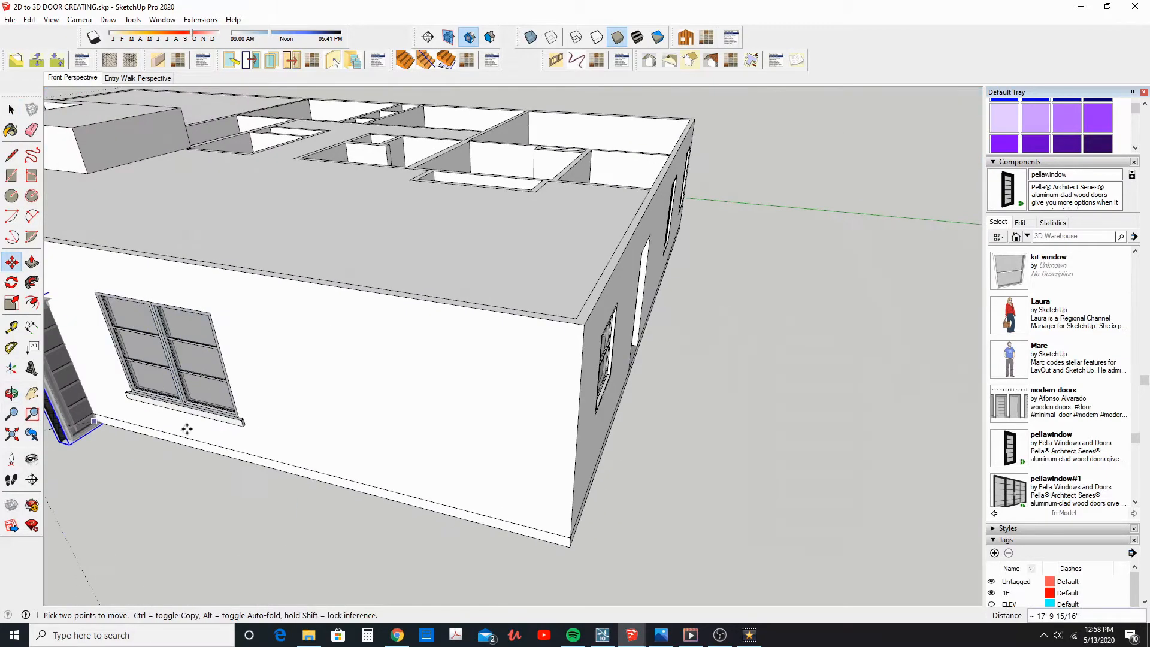
middle_click_drag(718, 419, 480, 385)
middle_click_drag(688, 407, 529, 393)
scroll(566, 422, "up", 5)
scroll(563, 421, "up", 3)
left_click(528, 396)
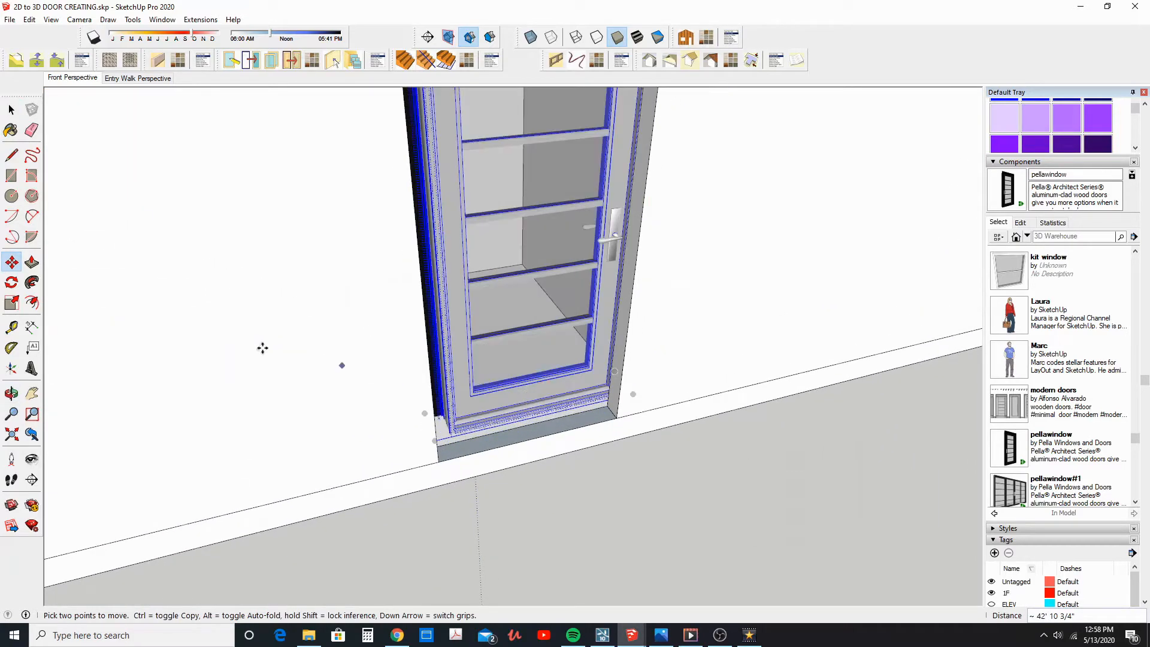
Rotate the second door 180 degrees about a point on its bottom edge
left_click(12, 282)
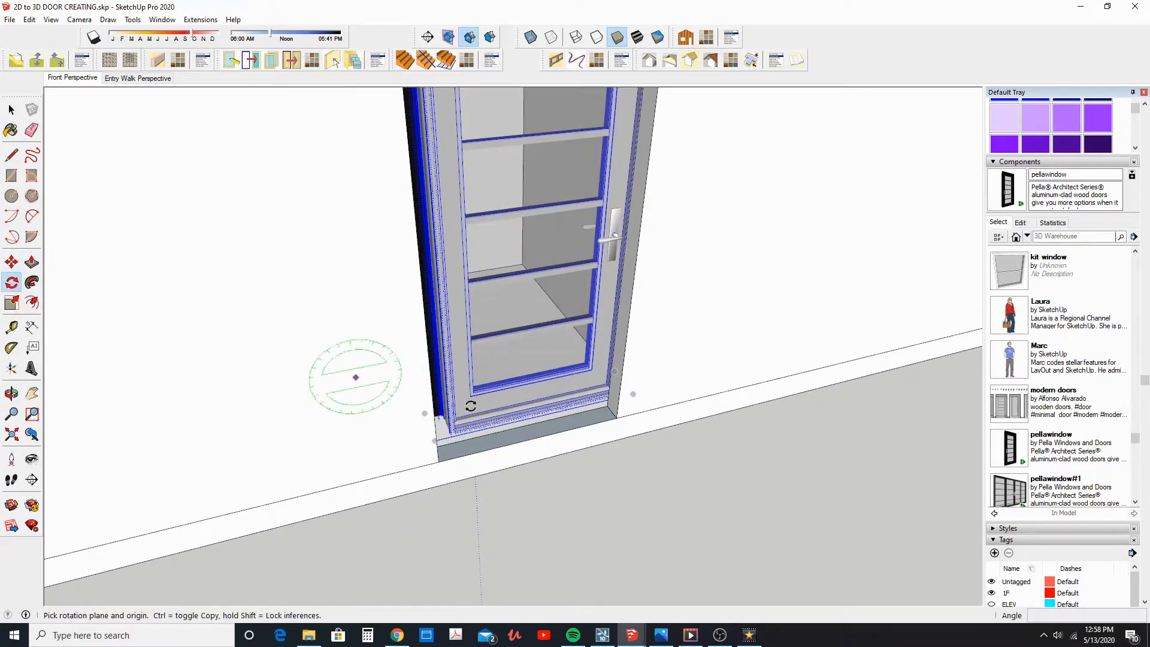
left_click(524, 426)
left_click(561, 416)
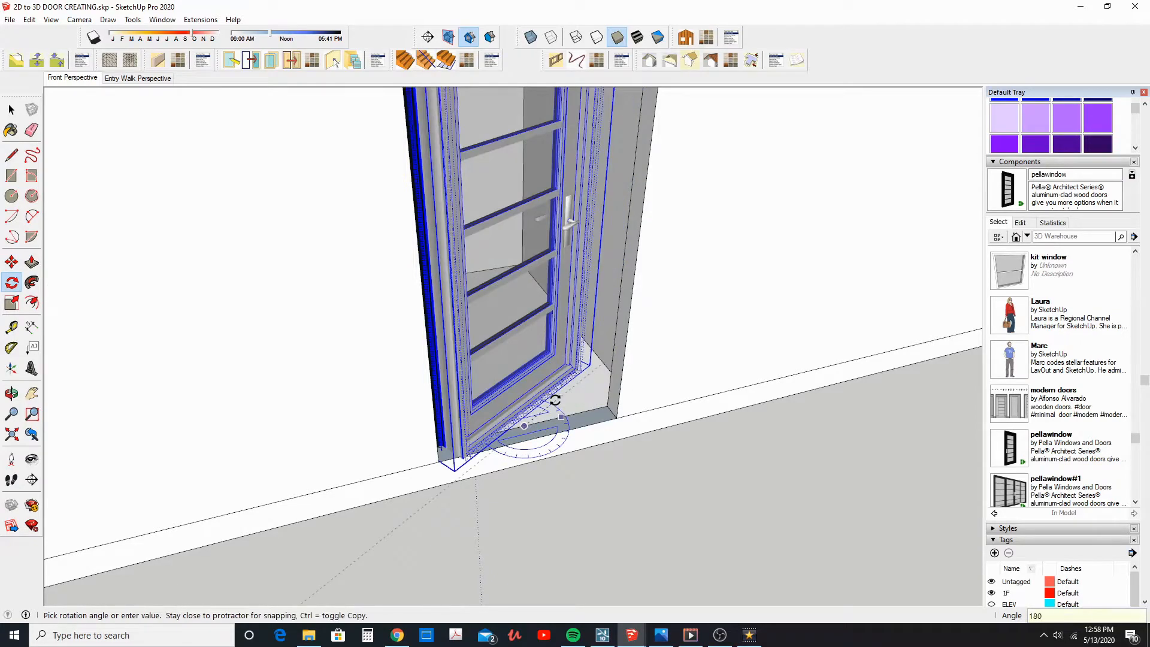
type("180")
key("Return")
Move the rotated door by its lower corner back onto the sill of the side doorway
left_click(11, 262)
scroll(635, 435, "up", 6)
scroll(636, 437, "up", 2)
left_click(655, 431)
scroll(652, 430, "down", 5)
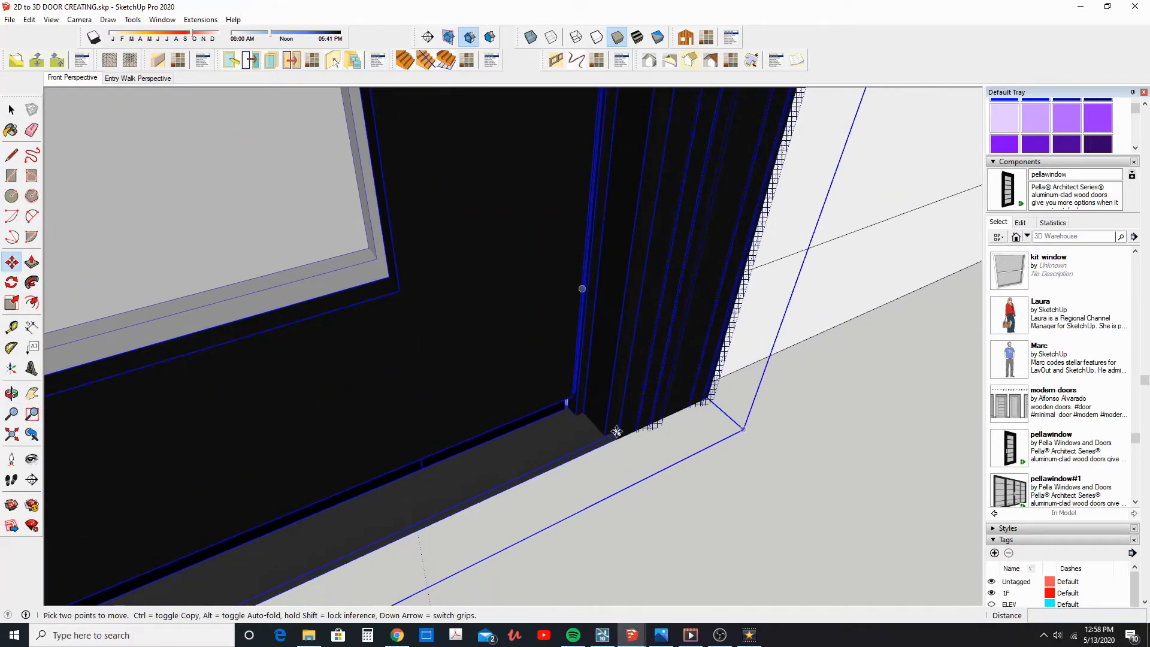
scroll(606, 365, "up", 3)
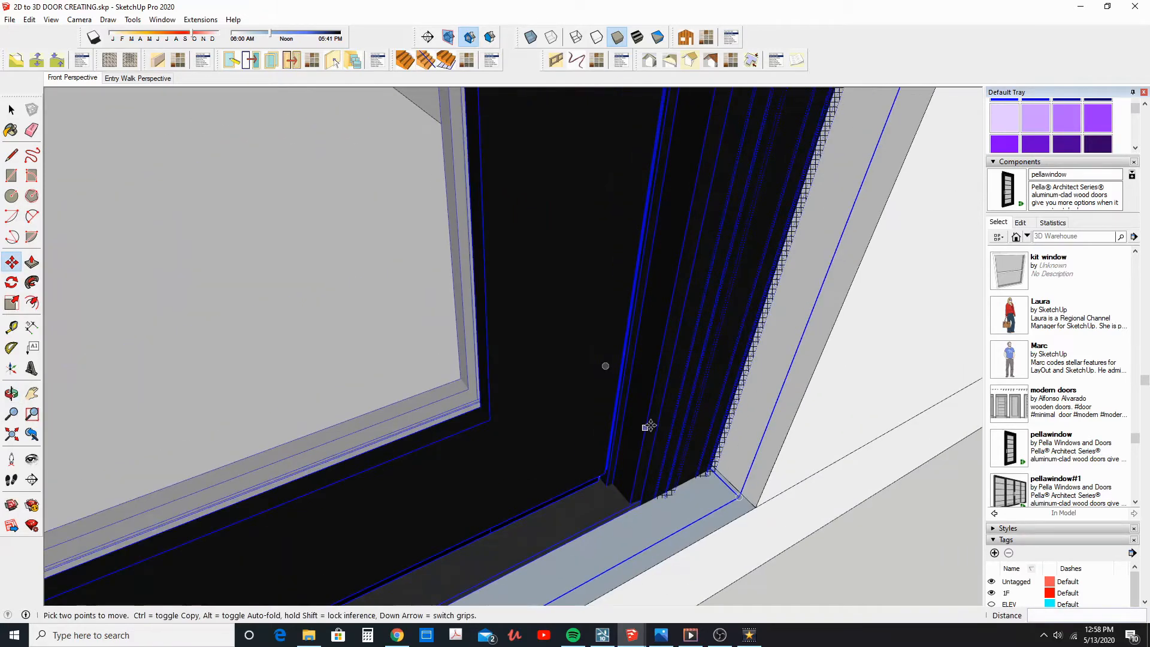
Hide the trim inside the rotated door's component and turn off the display of hidden objects
left_click(12, 196)
left_click(12, 109)
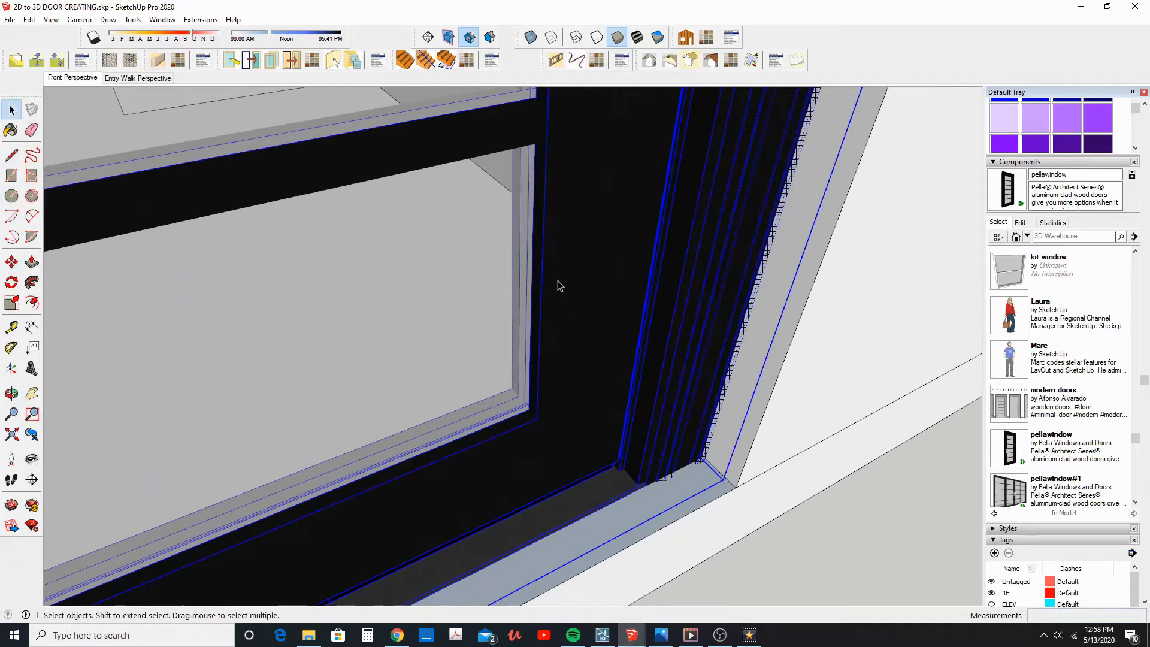
scroll(557, 282, "down", 2)
left_click(654, 297)
right_click(653, 295)
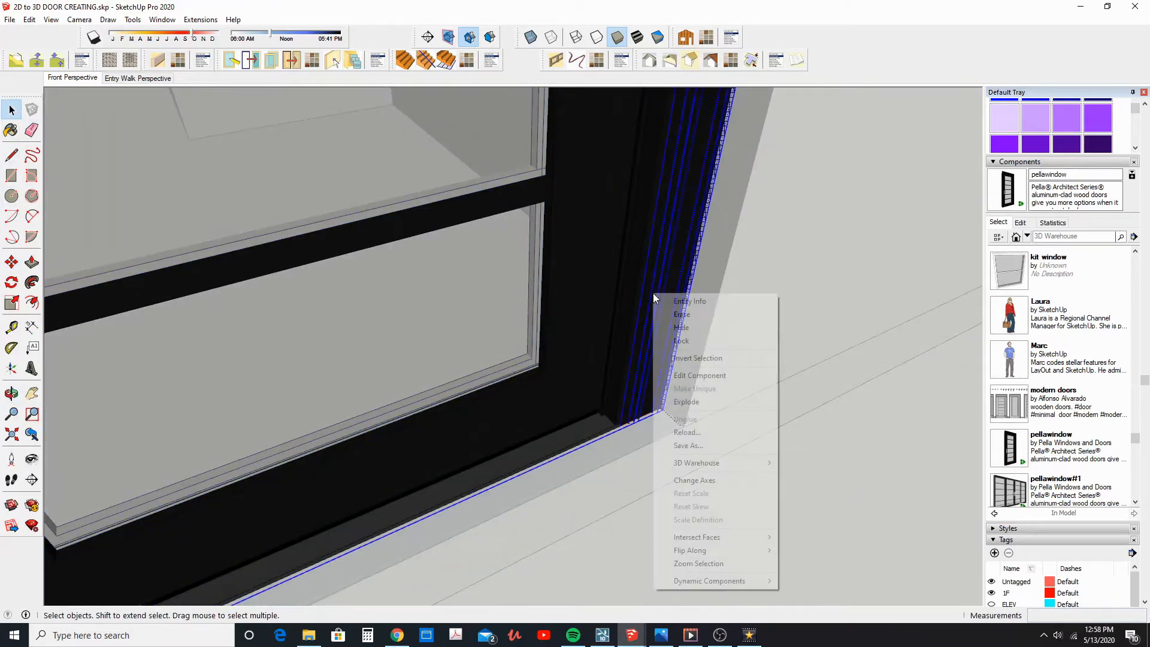
left_click(681, 328)
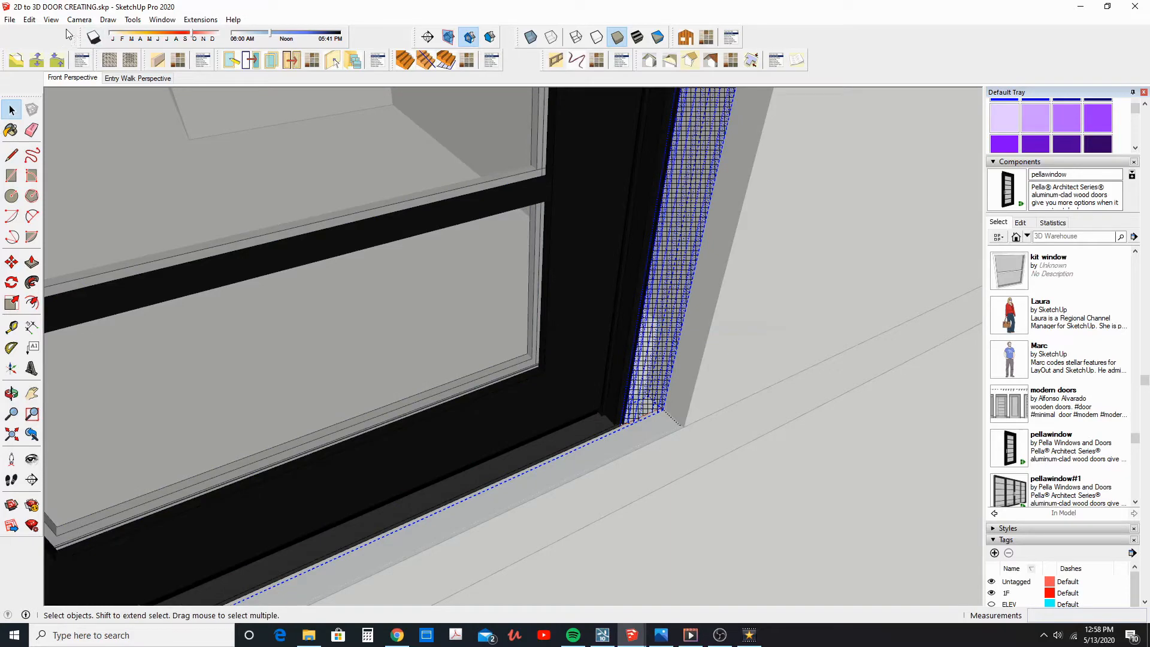
left_click(51, 19)
left_click(82, 64)
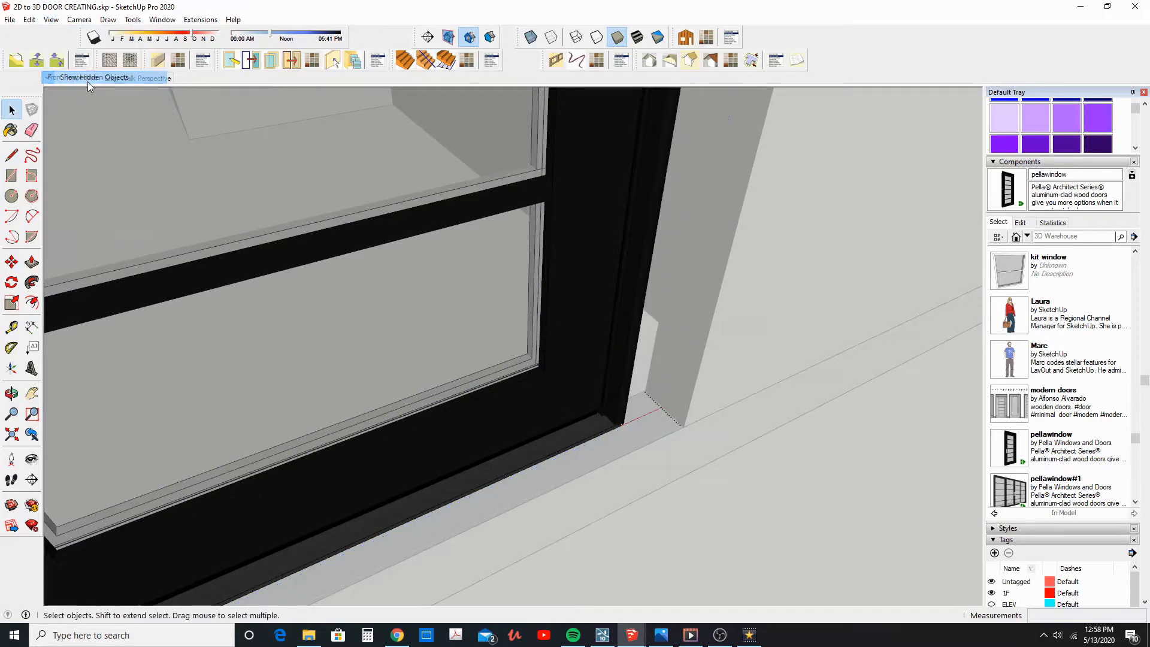
scroll(647, 454, "up", 6)
left_click(429, 390)
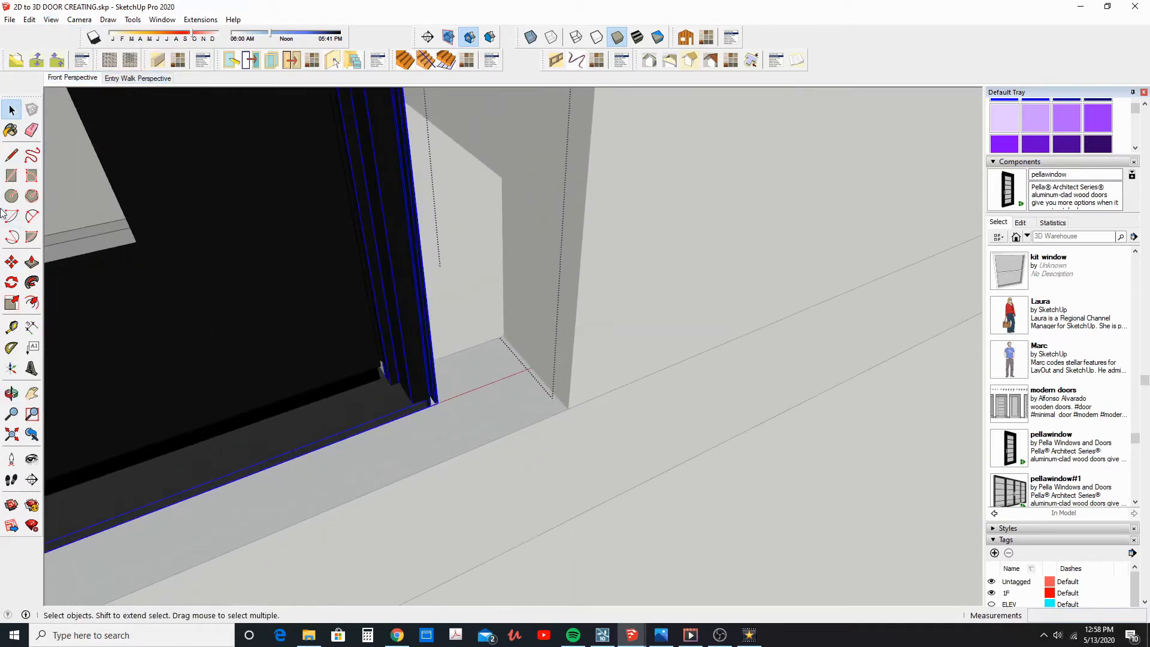
left_click(11, 262)
scroll(446, 403, "down", 3)
middle_click_drag(446, 403, 501, 389)
scroll(500, 390, "down", 3)
left_click(502, 388)
Leave component editing and move the whole door until its frame's lower corner meets the side doorway's jamb
left_click(11, 110)
scroll(336, 343, "down", 4)
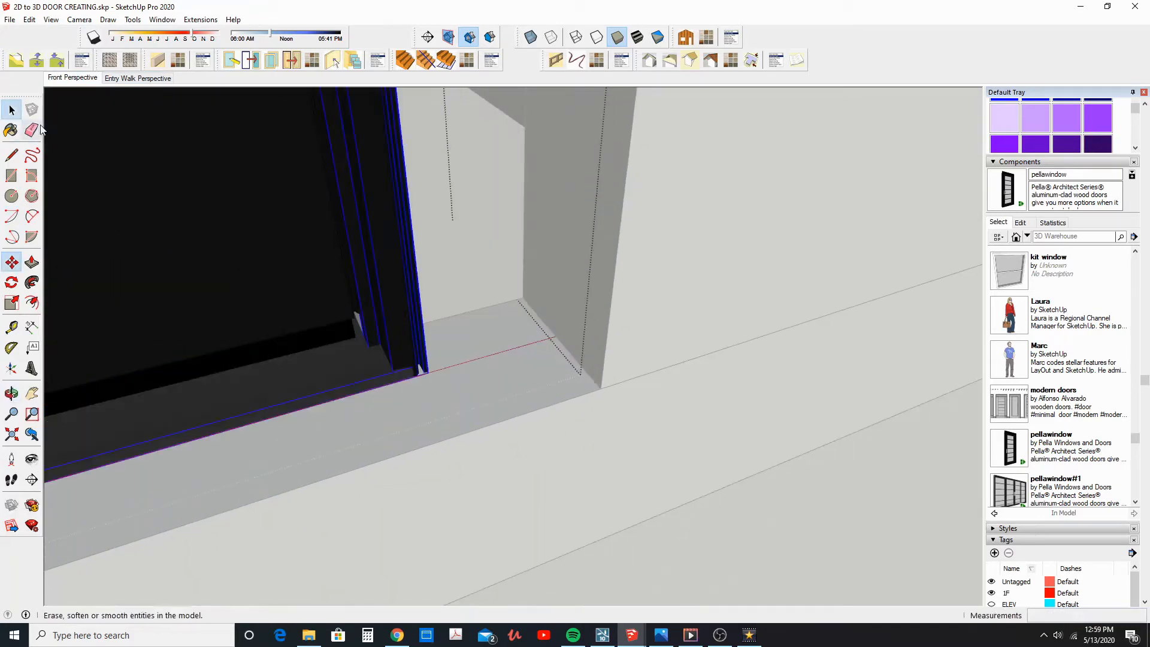
key("Escape")
left_click(307, 326)
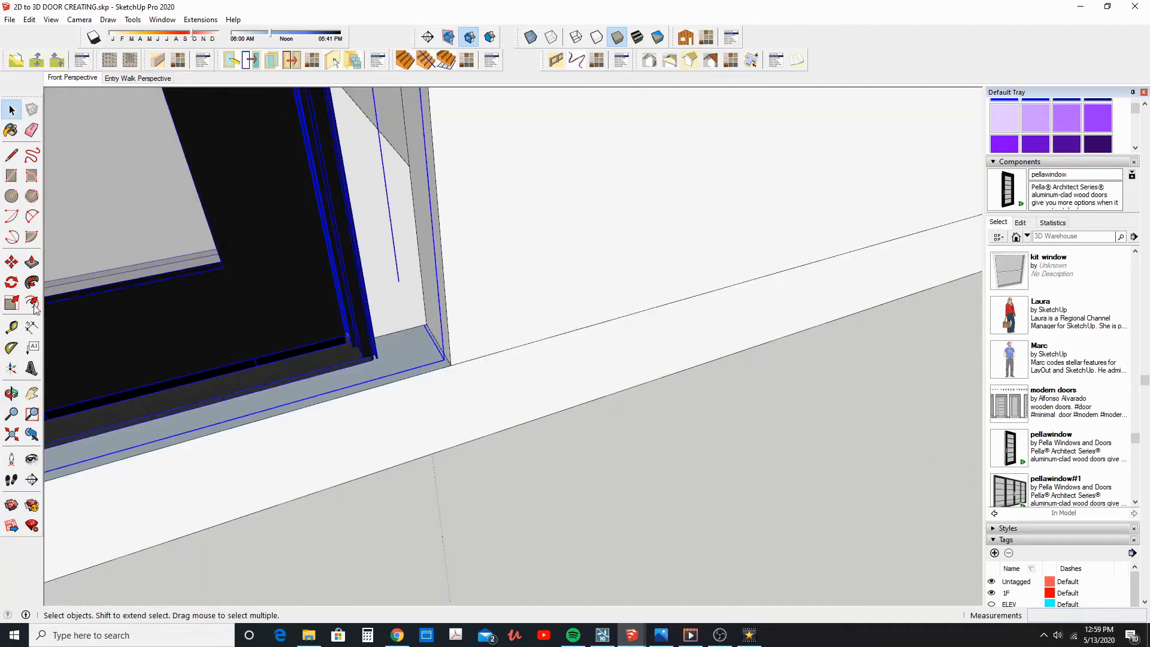
left_click(12, 262)
scroll(369, 351, "up", 3)
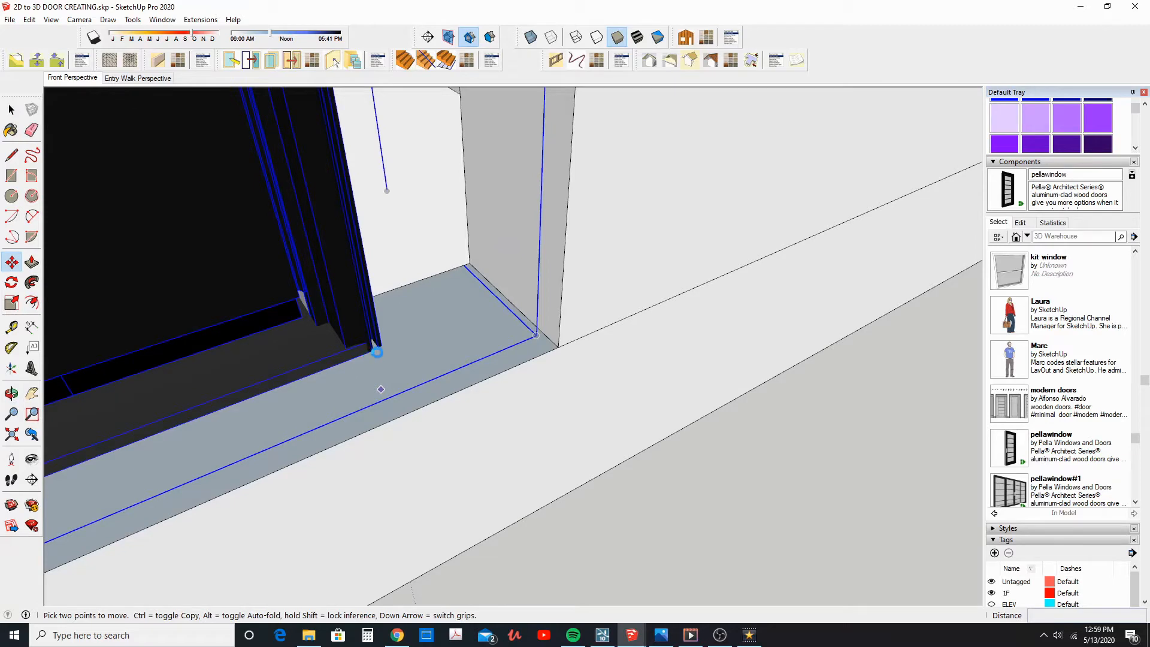
scroll(370, 352, "up", 5)
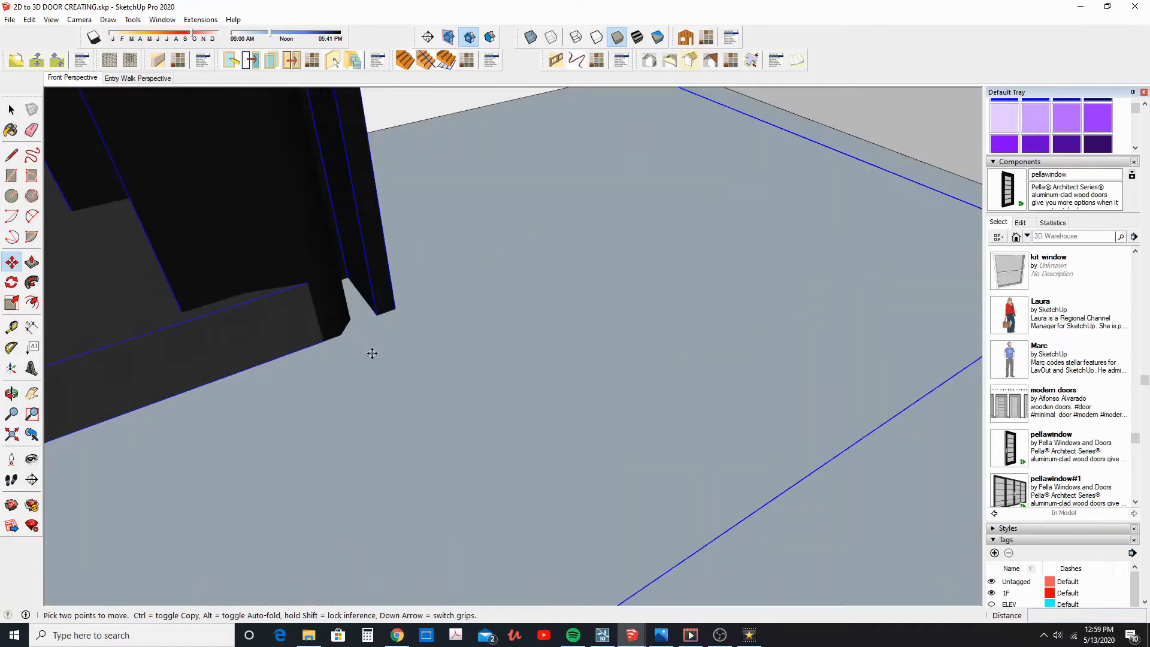
left_click(267, 301)
scroll(267, 301, "down", 8)
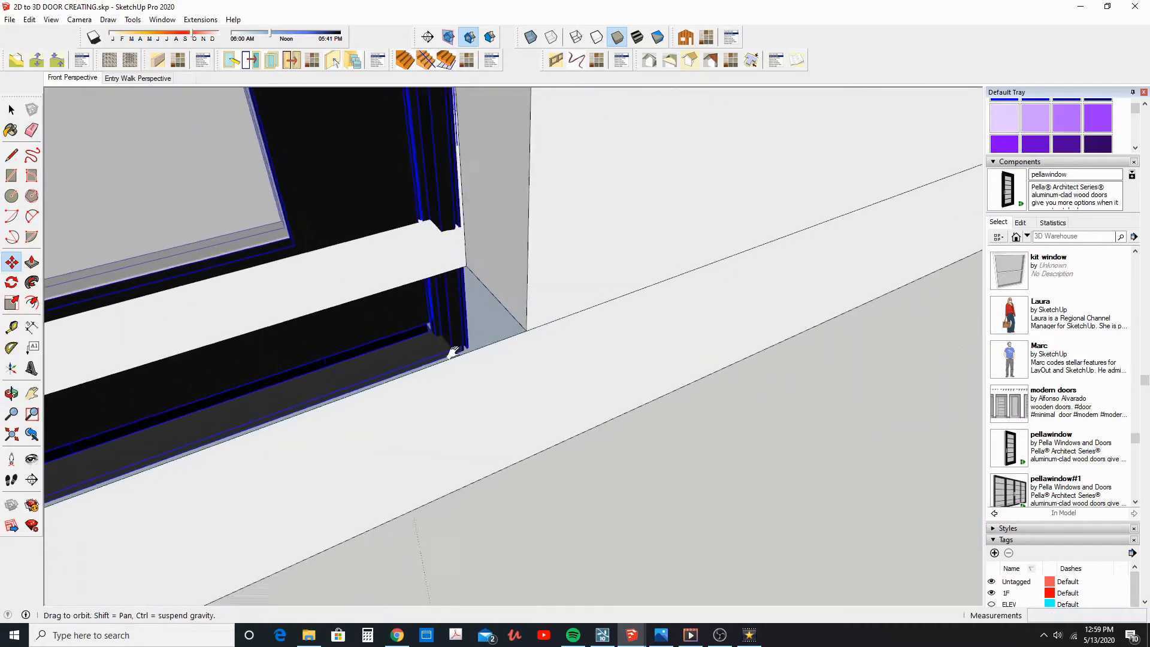
scroll(479, 340, "up", 2)
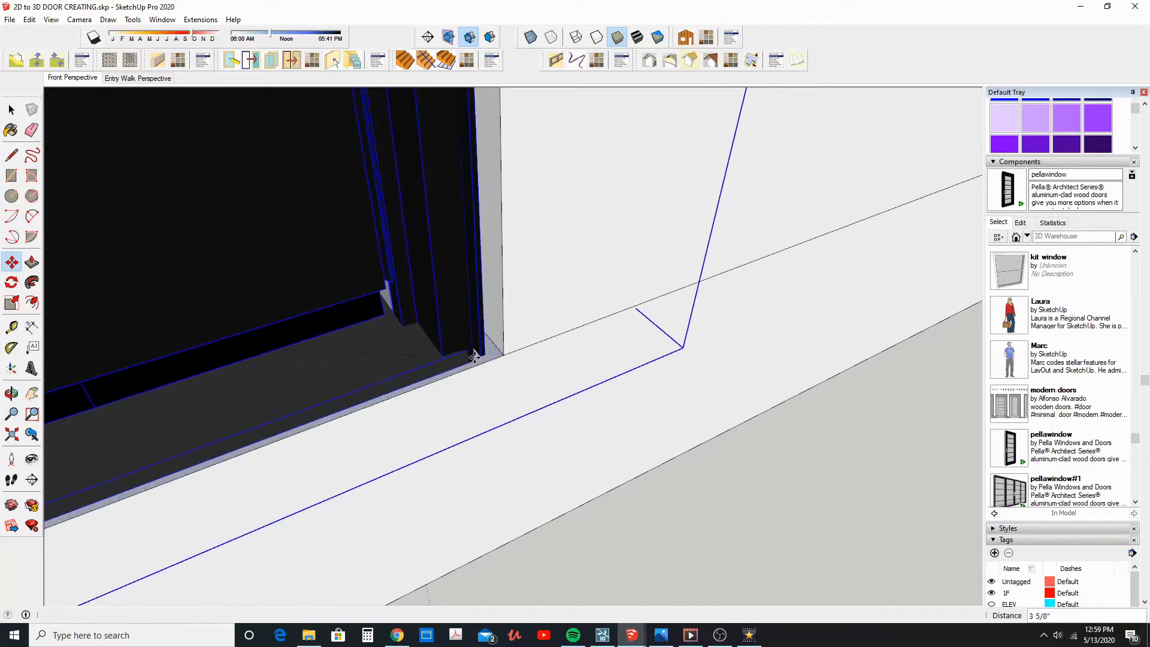
left_click(484, 360)
Align the lower corner of the door's frame with the outer lower corner of the side doorway's jamb
scroll(479, 358, "up", 3)
scroll(495, 353, "down", 4)
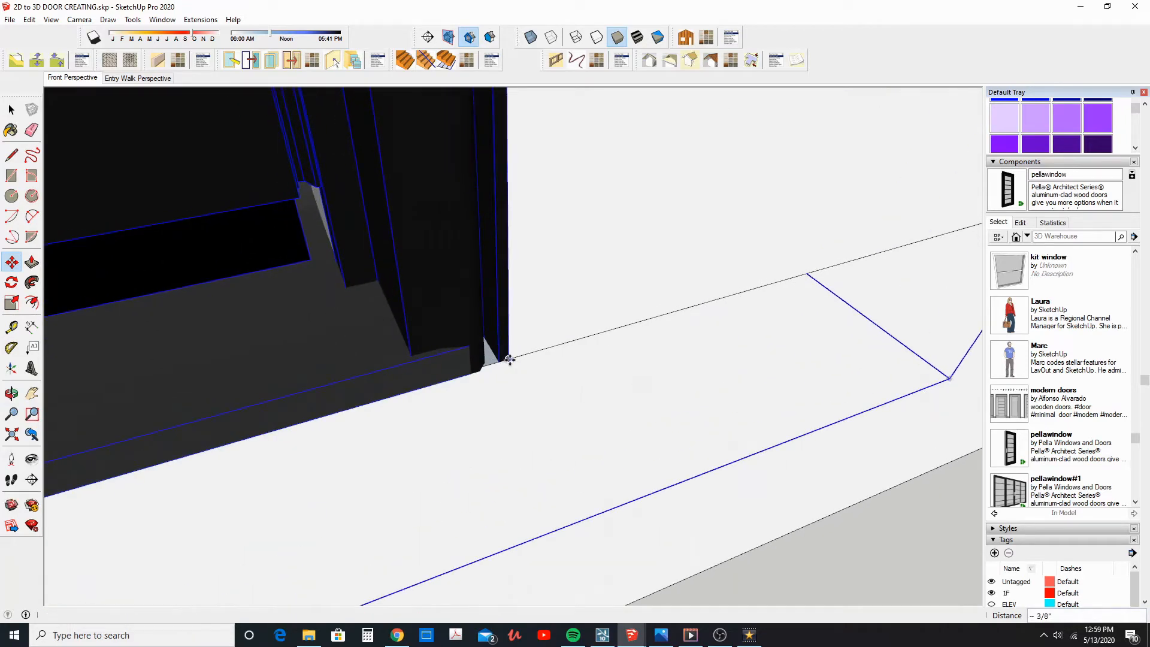
scroll(444, 359, "down", 7)
middle_click_drag(423, 349, 603, 466)
scroll(640, 461, "down", 2)
scroll(603, 466, "down", 2)
Move the door 2 inches along the depth of the side doorway
left_click(603, 466)
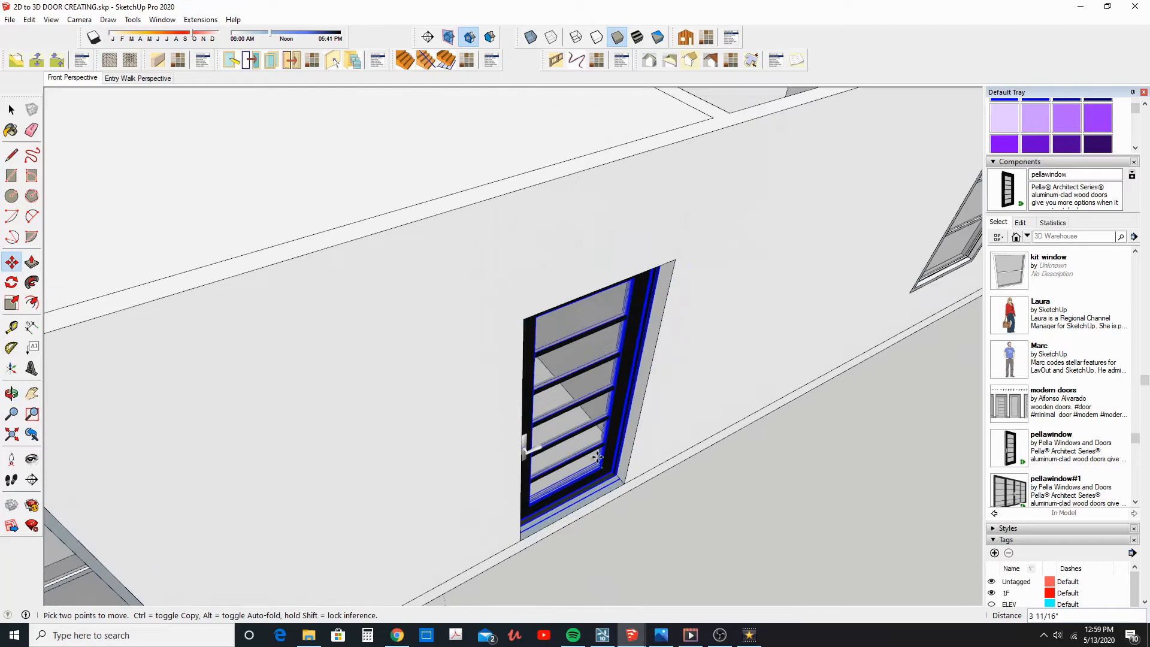
type("2")
key("Return")
middle_click_drag(597, 458, 539, 373)
scroll(623, 467, "up", 4)
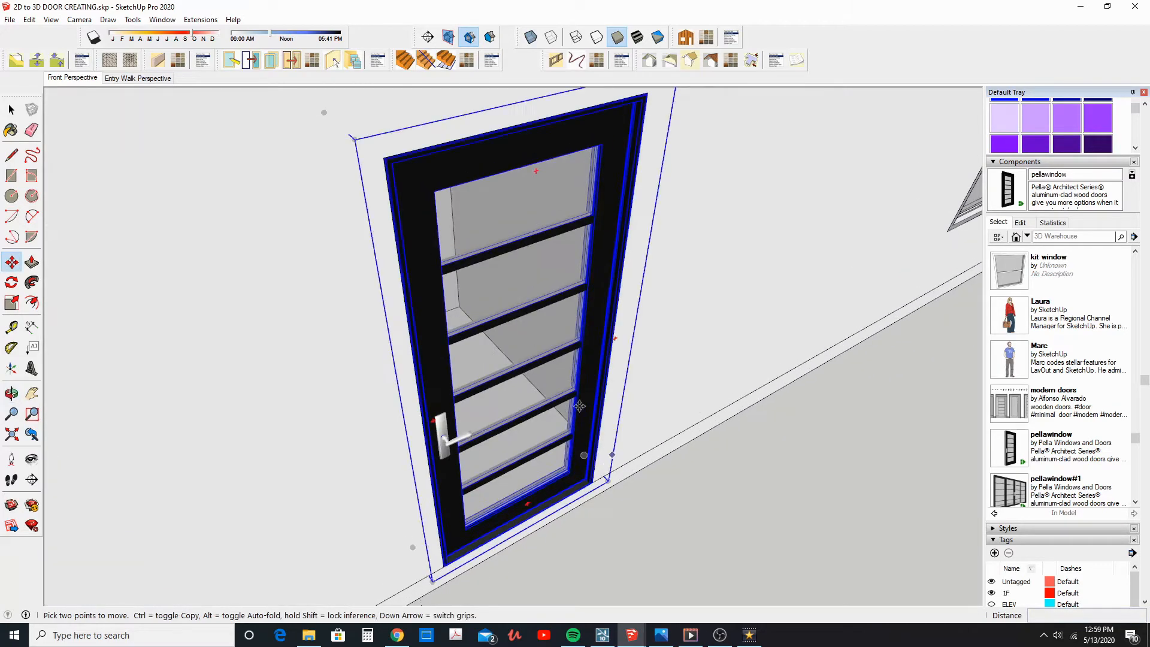
Open the side doorway's door component, turn on the display of hidden objects and unhide its trim
left_click(12, 110)
middle_click_drag(599, 140, 577, 170)
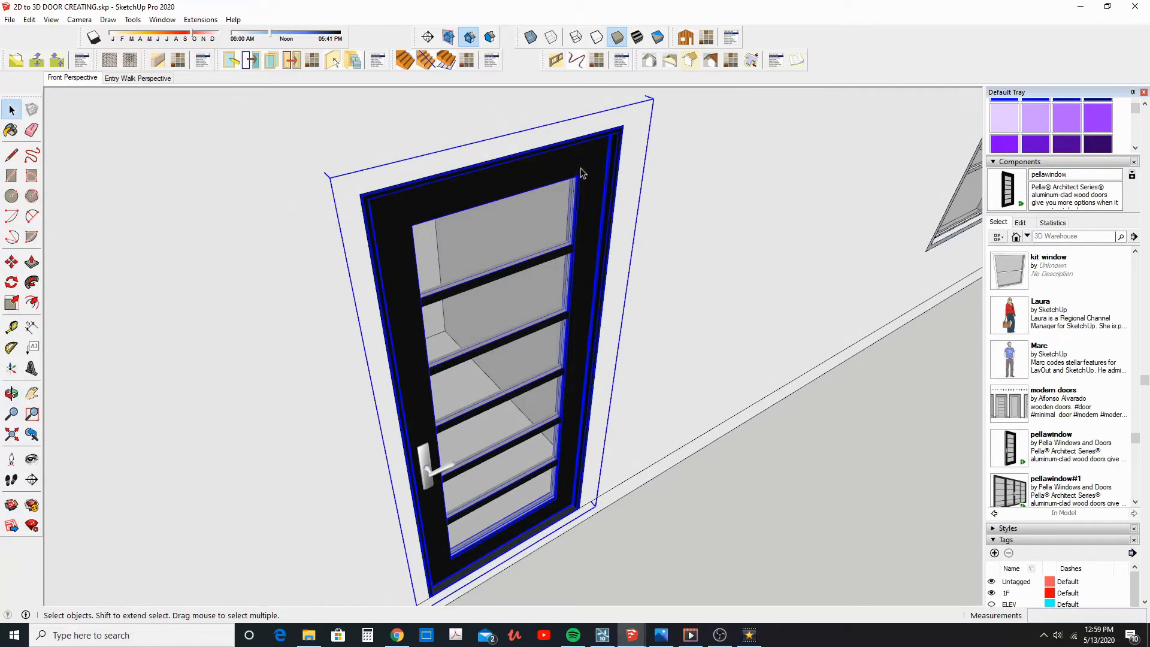
double_click(585, 163)
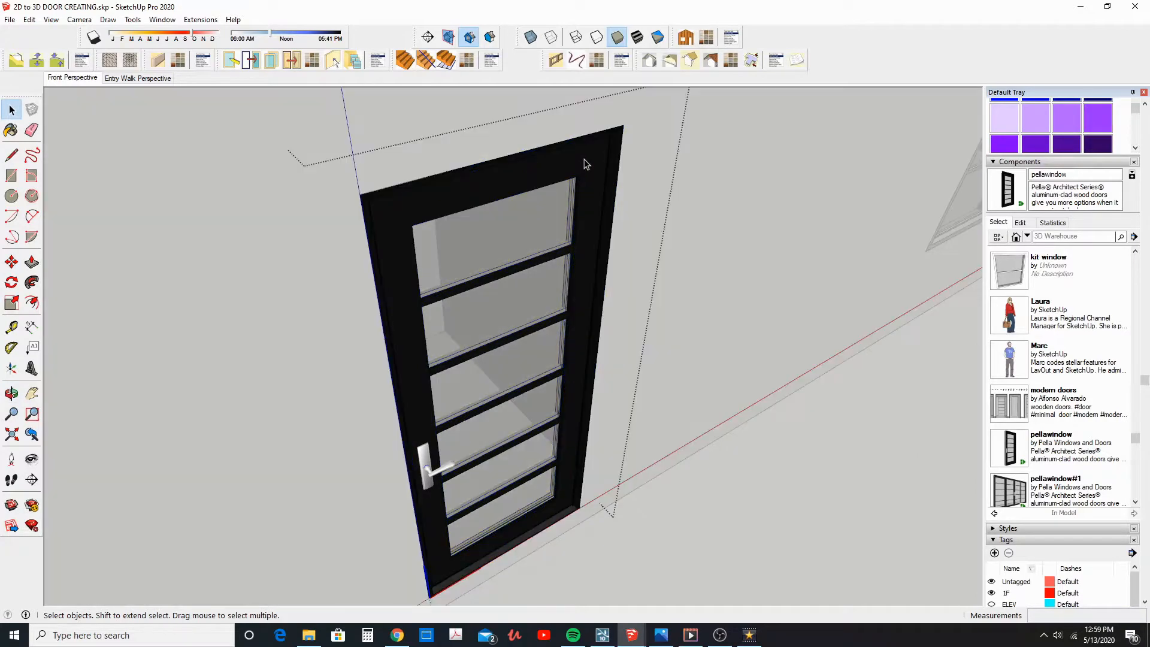
left_click(50, 19)
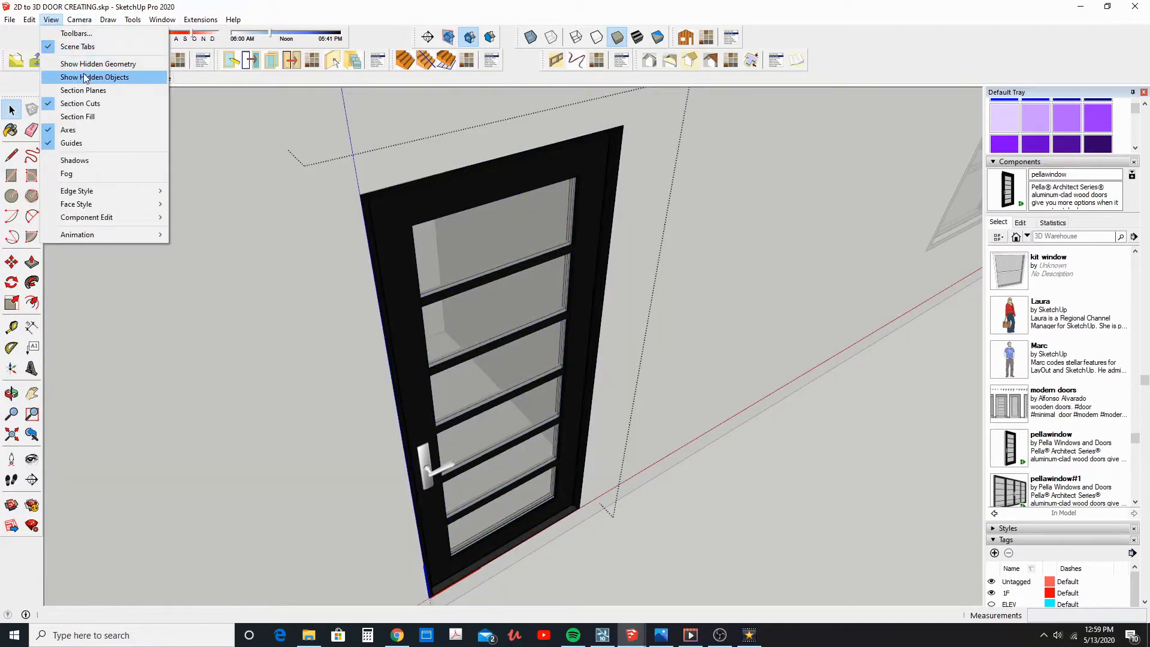
left_click(85, 77)
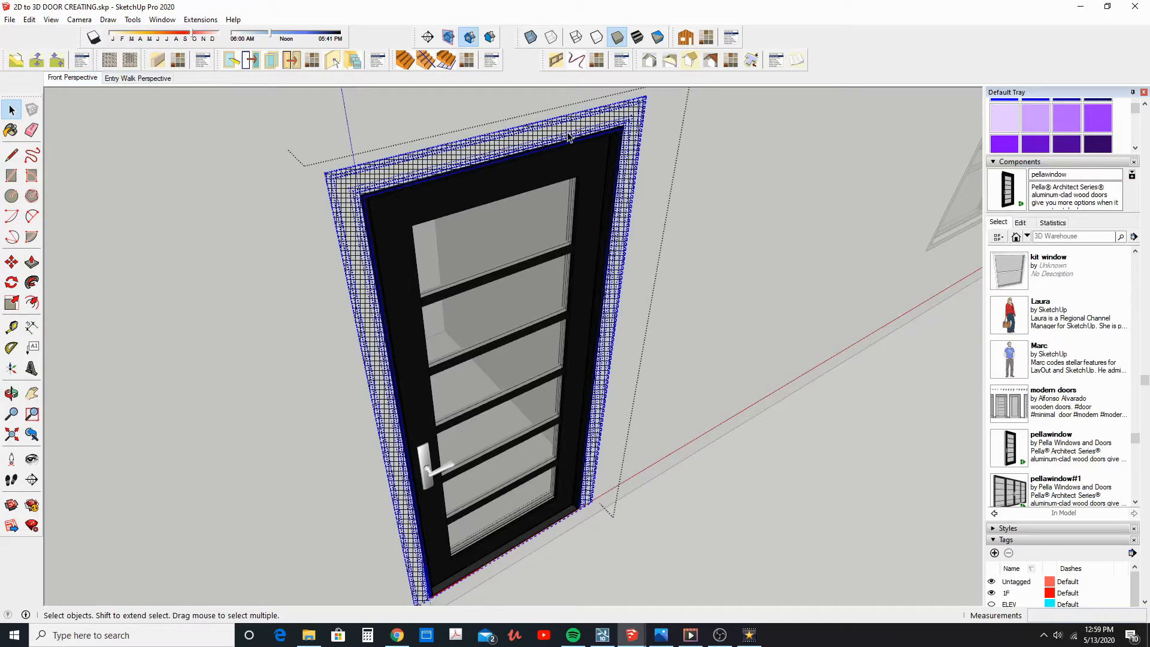
right_click(567, 137)
left_click(598, 167)
scroll(615, 224, "down", 2)
left_click(703, 340)
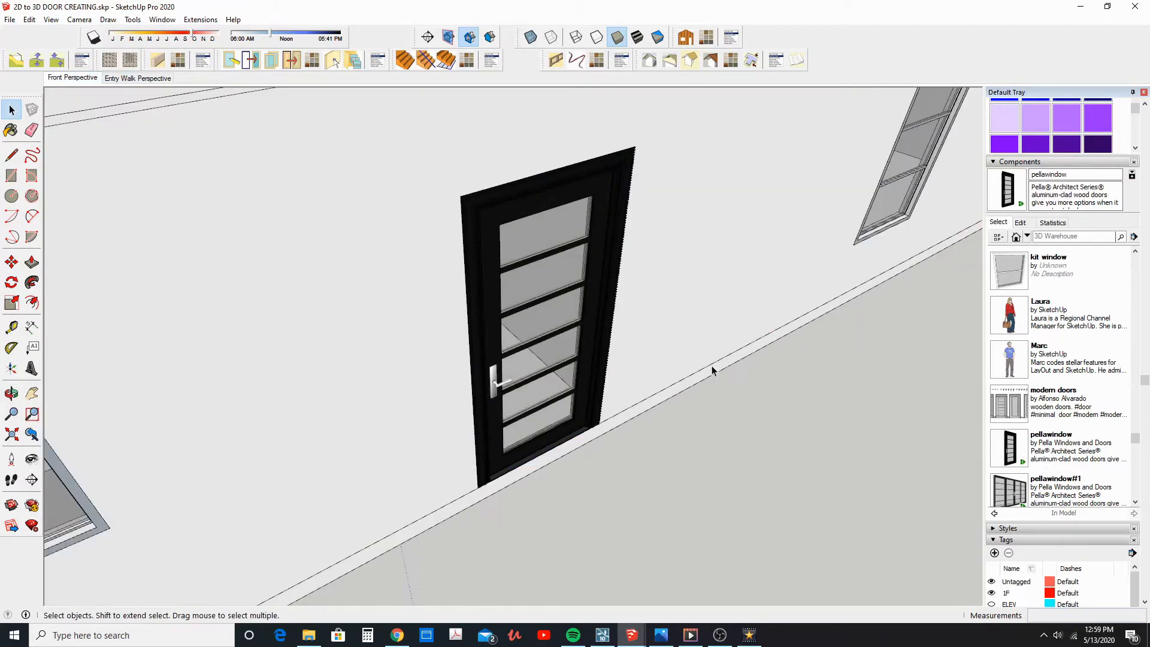
Examine the placed doors from around the house, from the side doorway to the front entrance
middle_click_drag(709, 432, 709, 335)
scroll(607, 349, "down", 2)
scroll(711, 276, "down", 2)
scroll(573, 317, "down", 3)
middle_click_drag(527, 342, 743, 335)
middle_click_drag(643, 317, 572, 260, "shift")
middle_click_drag(571, 261, 559, 239)
mouse_move(511, 277)
middle_mouse_down("shift")
mouse_move(488, 277)
mouse_move(506, 267)
middle_mouse_up("shift")
middle_click_drag(506, 268, 509, 261)
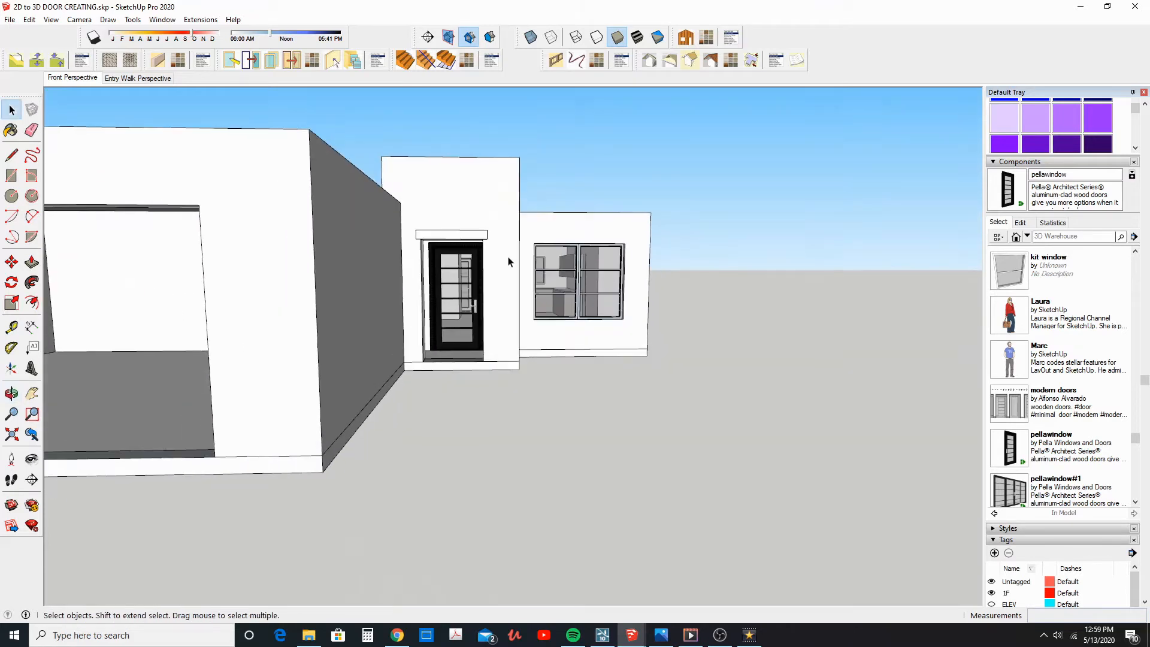
middle_click_drag(518, 320, 468, 362)
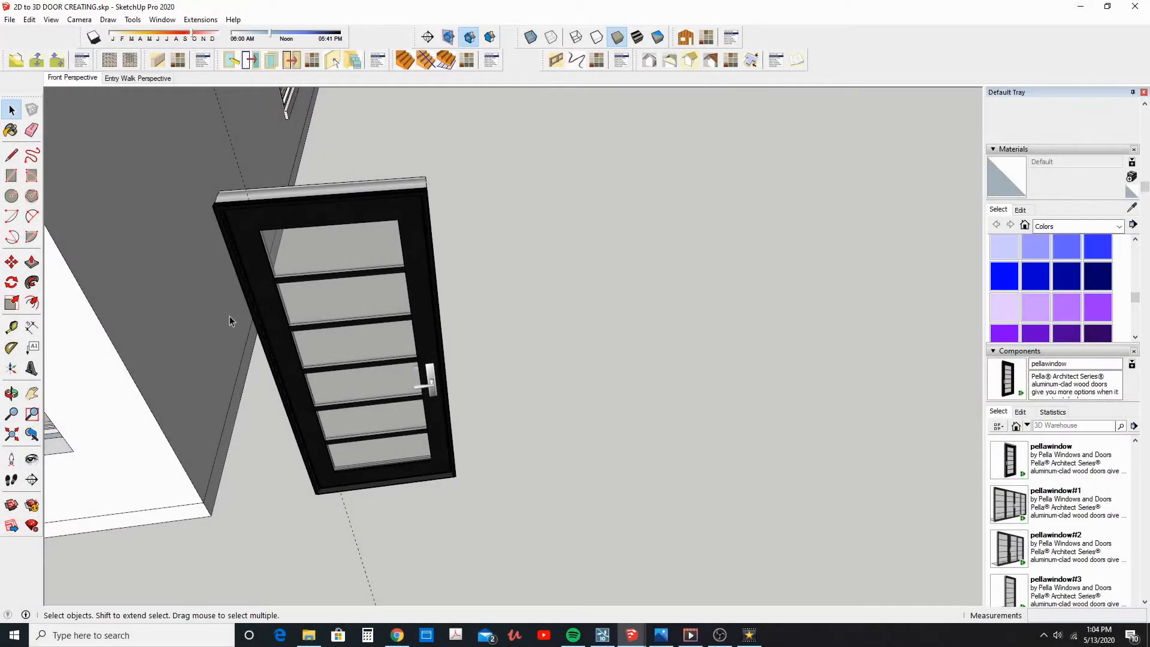
Start a new door outline beside the black door with a bottom edge along the red axis and a vertical edge of 6'8"
left_click(12, 156)
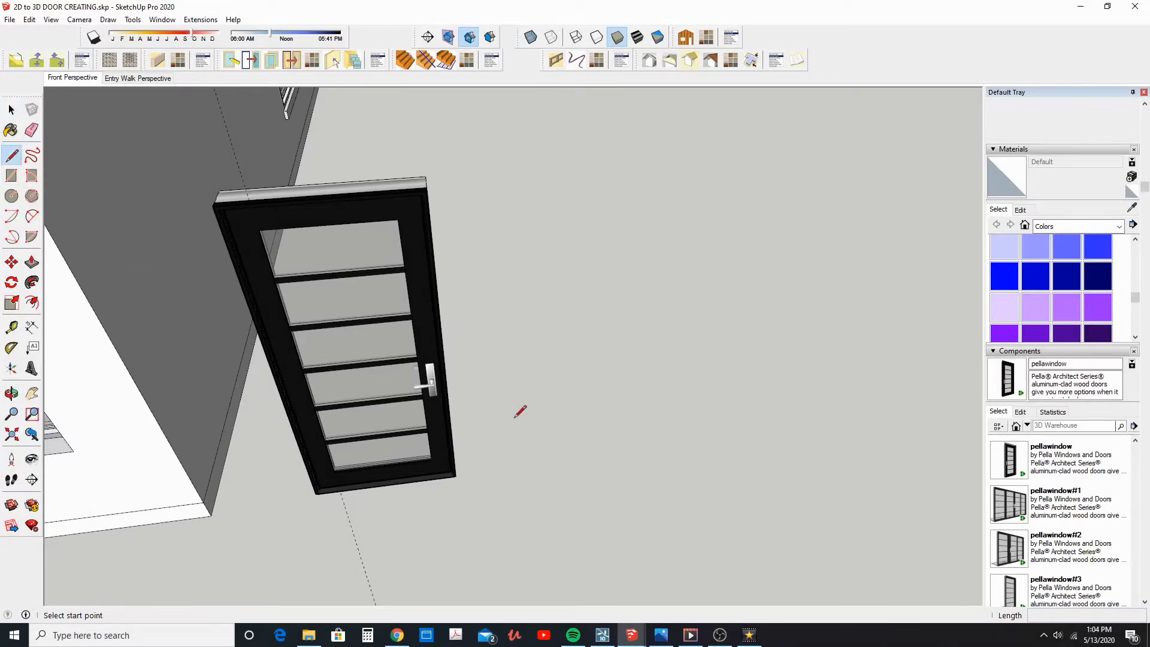
left_click(566, 459)
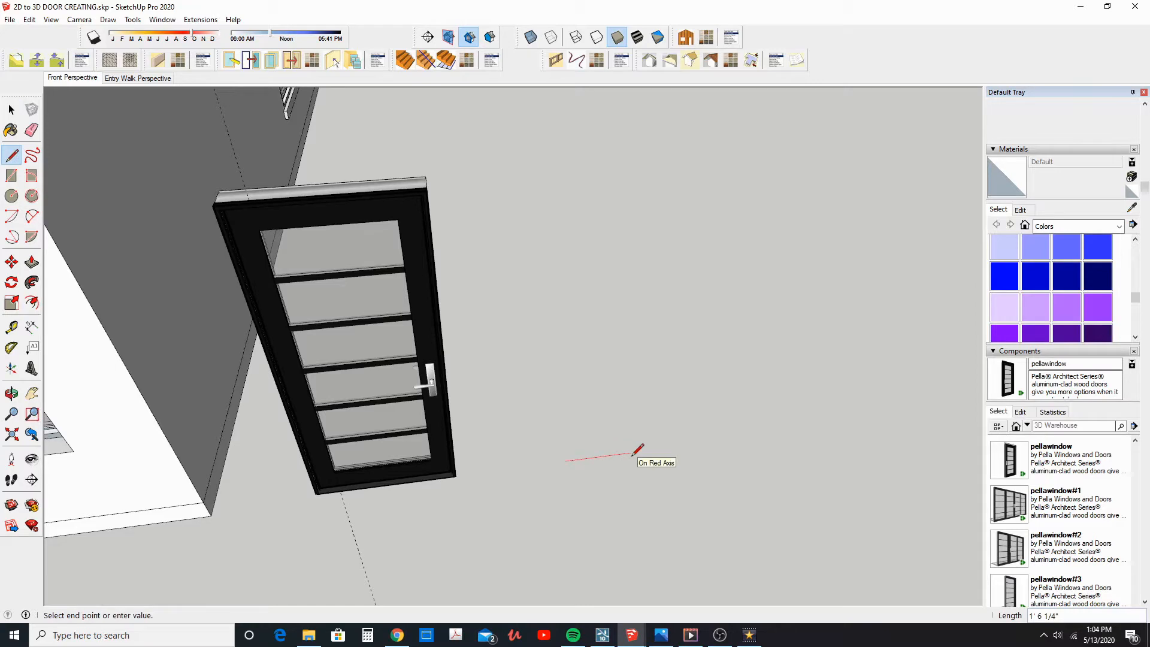
left_click(692, 445)
middle_click_drag(693, 422, 695, 245)
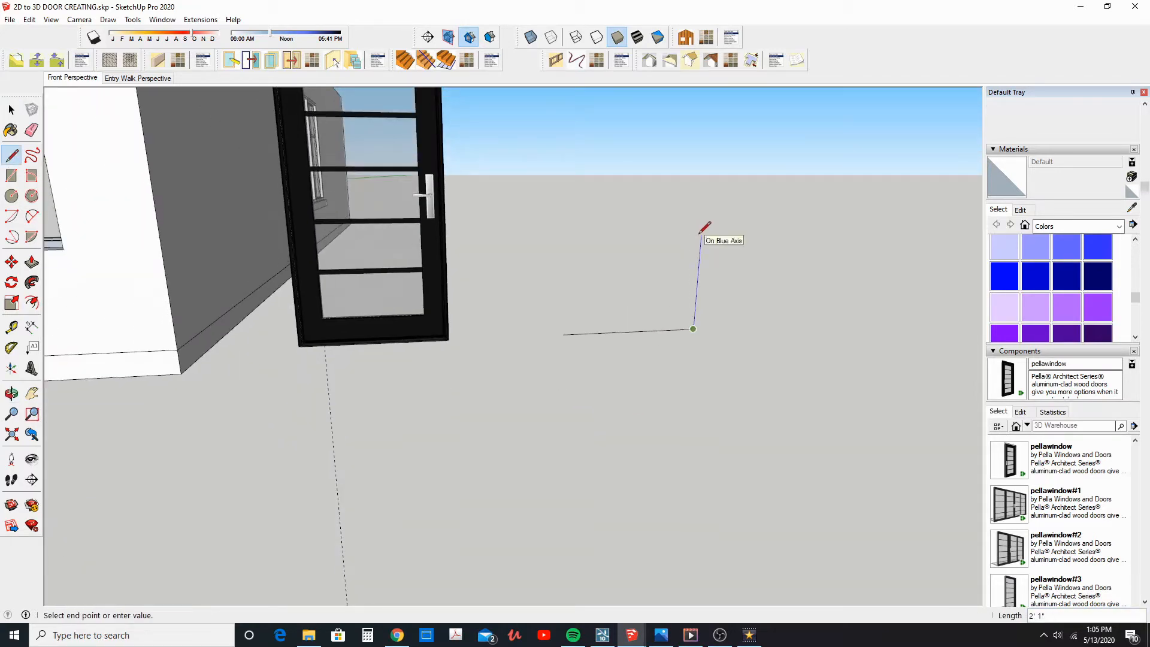
type("6'8")
key("Return")
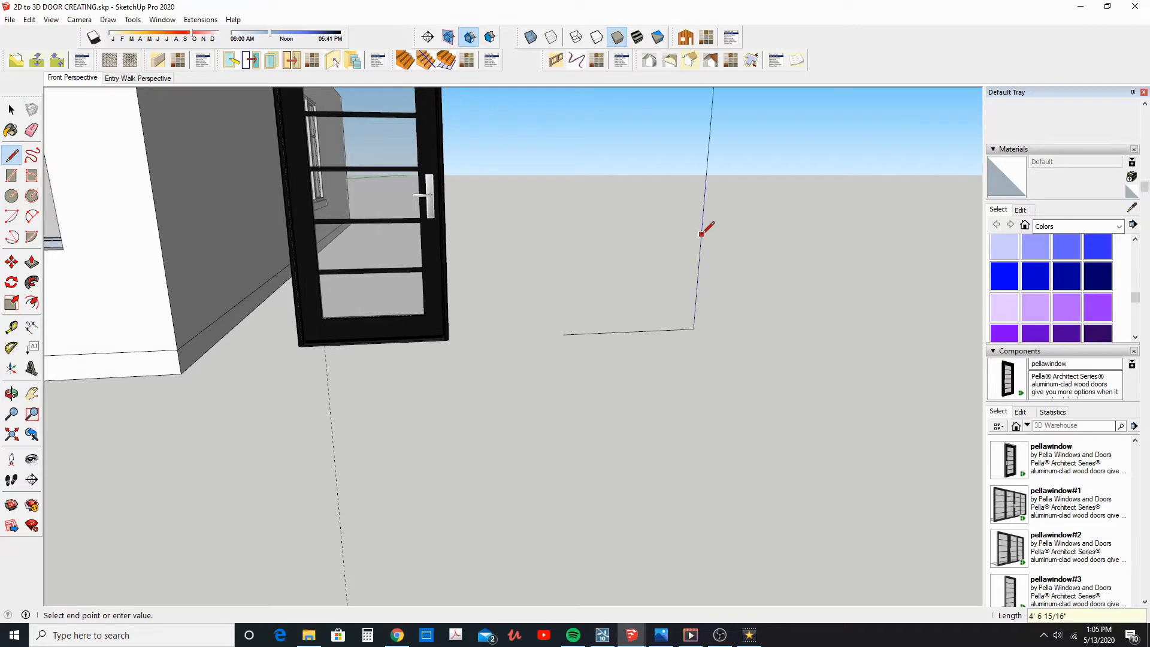
Draw the outline's top edge 3' long and close the rectangle down to the start of its bottom edge
scroll(699, 236, "down", 2)
middle_click_drag(699, 235, 639, 346, "shift")
type("3")
type("'")
key("Return")
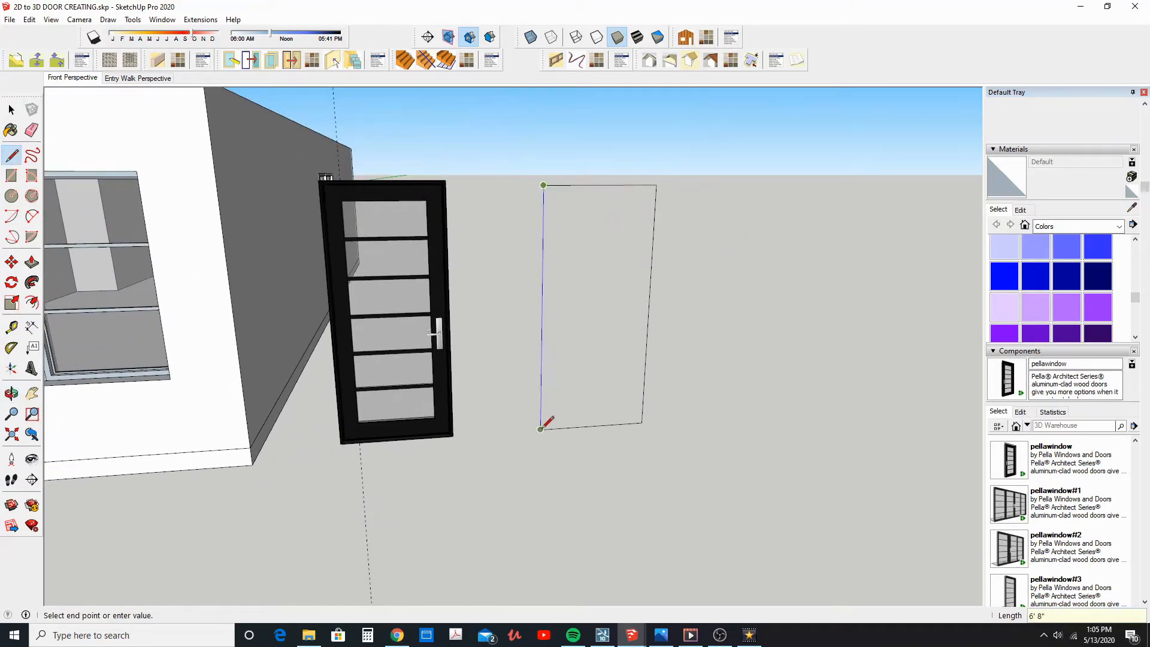
left_click(540, 429)
Make the new rectangular door face and its edges a group and open the group for editing
left_click(11, 110)
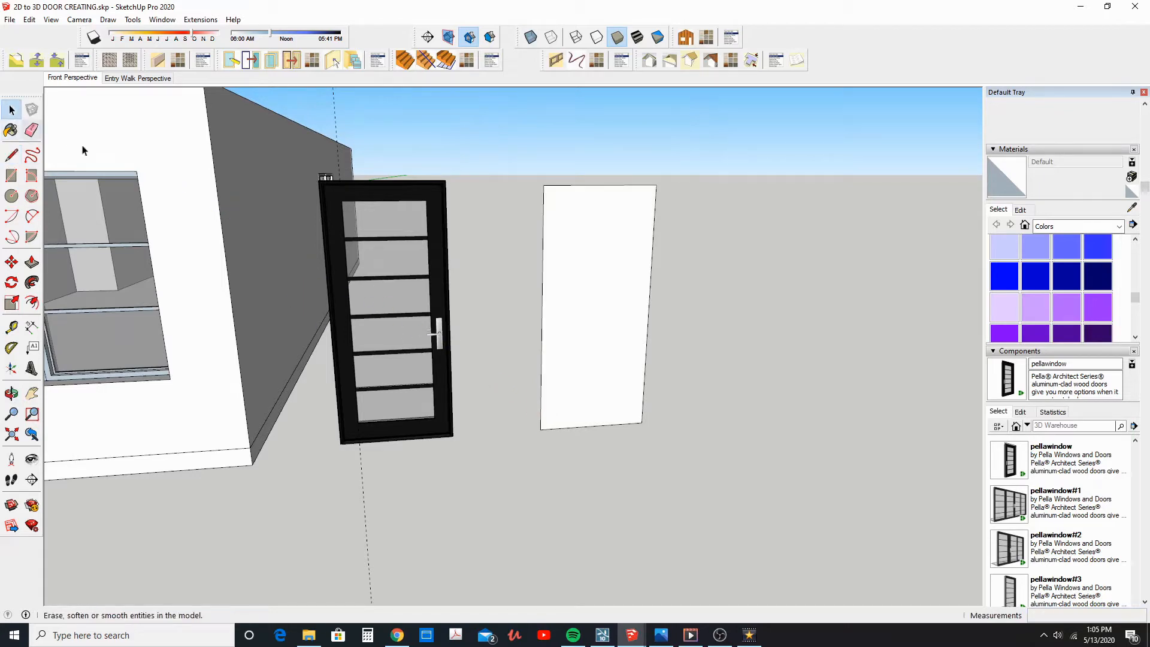
middle_click_drag(578, 286, 546, 304, "shift")
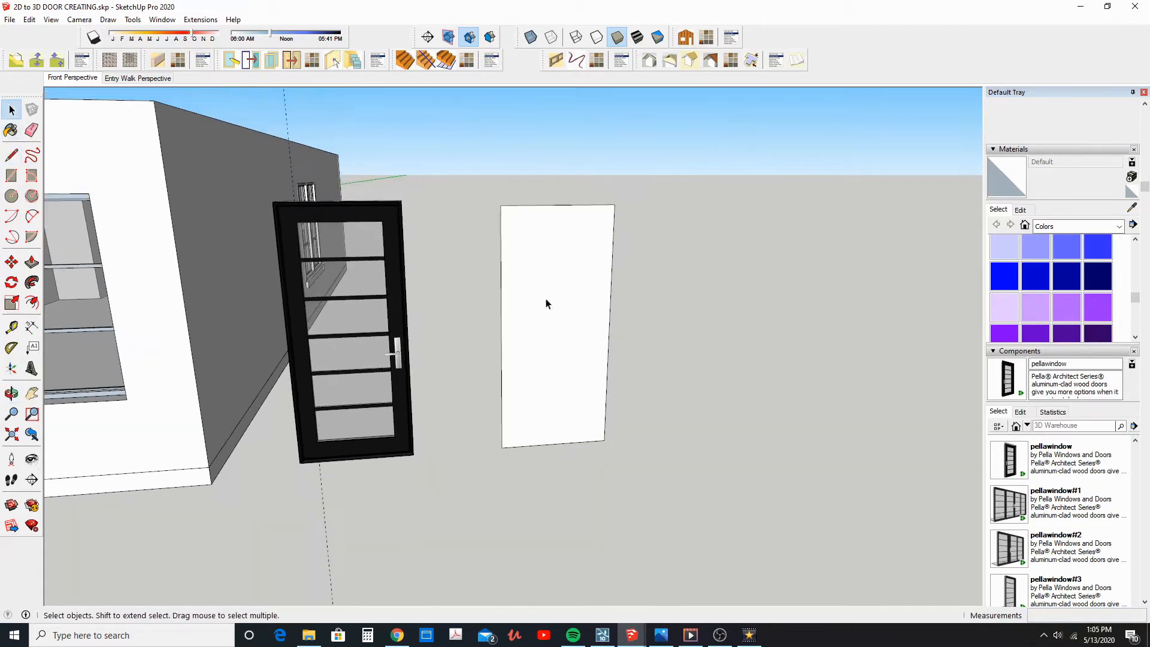
left_click(545, 304)
right_click(546, 303)
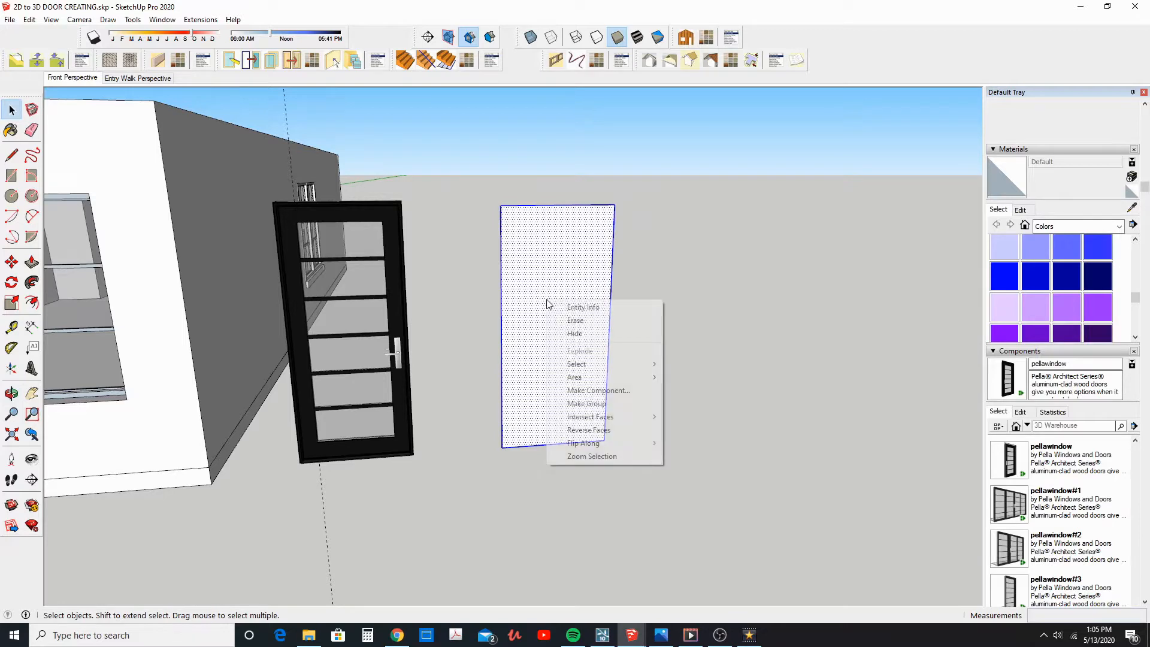
left_click(597, 405)
middle_click_drag(544, 375, 473, 389)
double_click(476, 388)
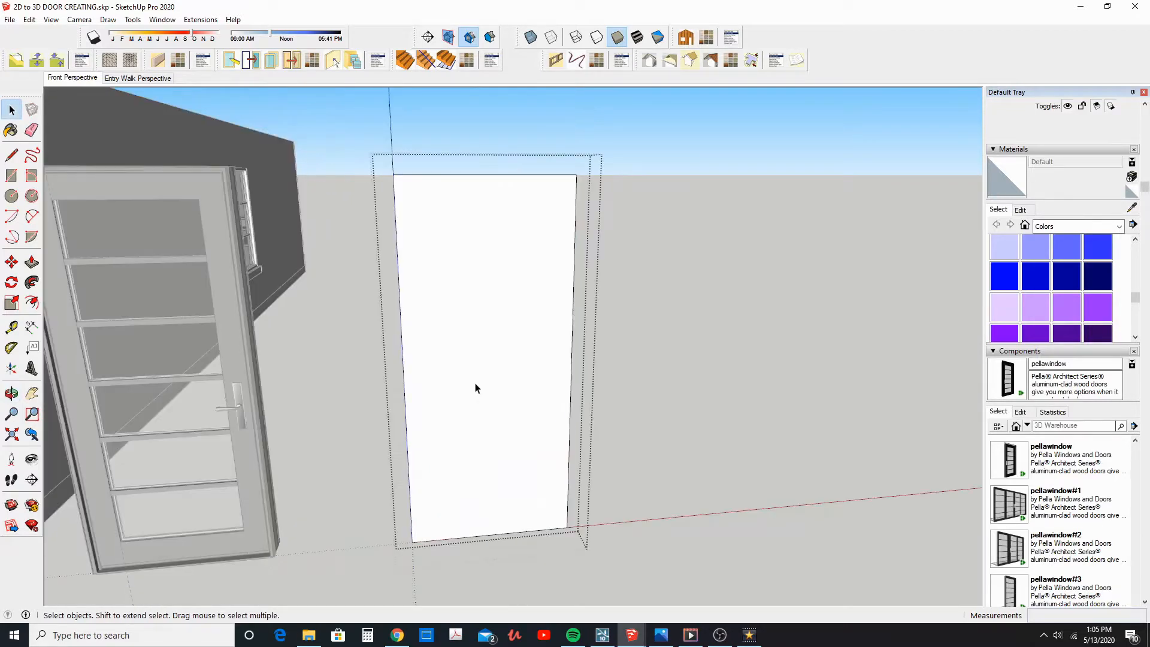
Offset the outline of the door face inward by 1.5 inches
left_click(452, 363)
left_click(32, 303)
left_click(413, 394)
key("Return")
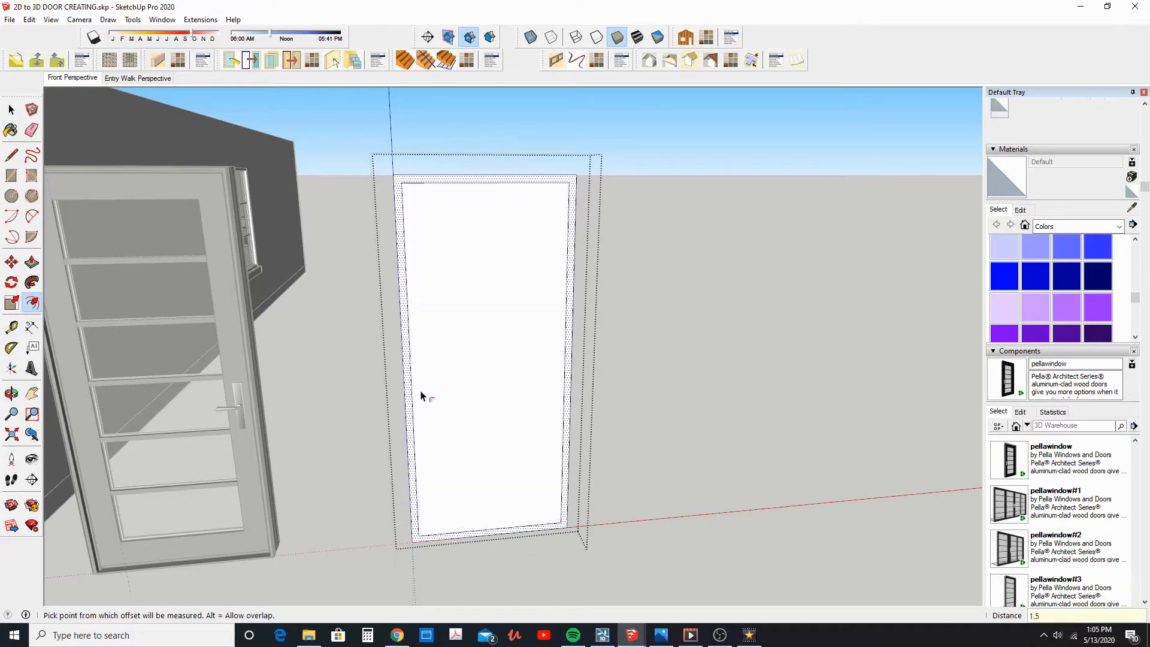
Offset the inner rectangle of the door face inward by another 4 inches
left_click(419, 346)
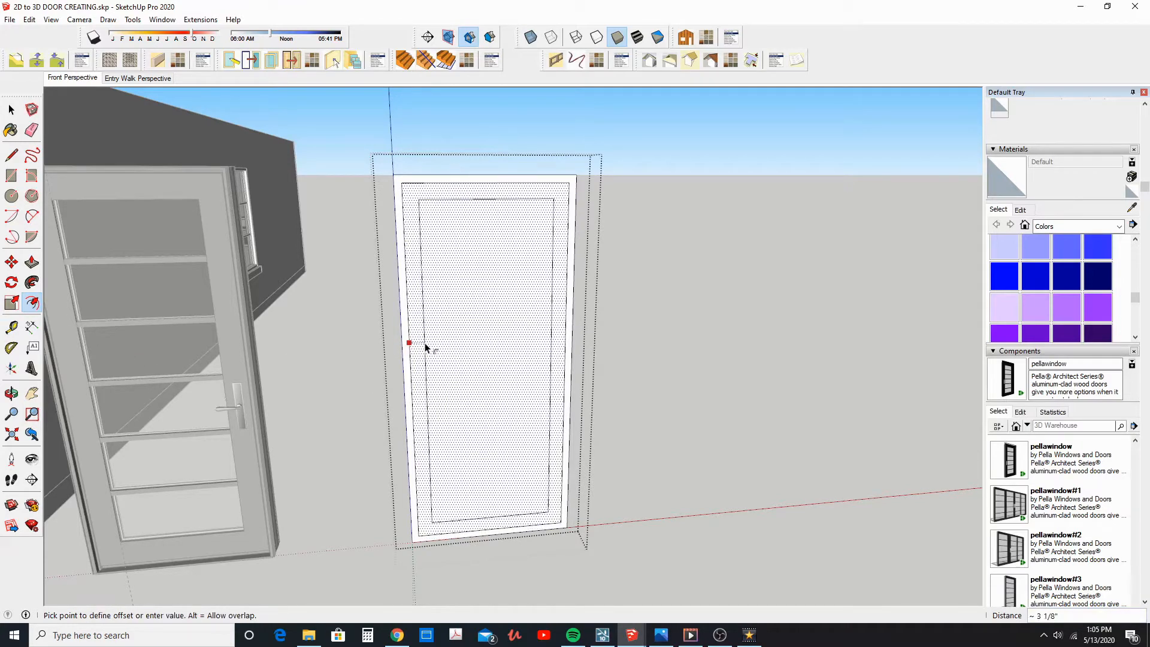
type("4")
key("Return")
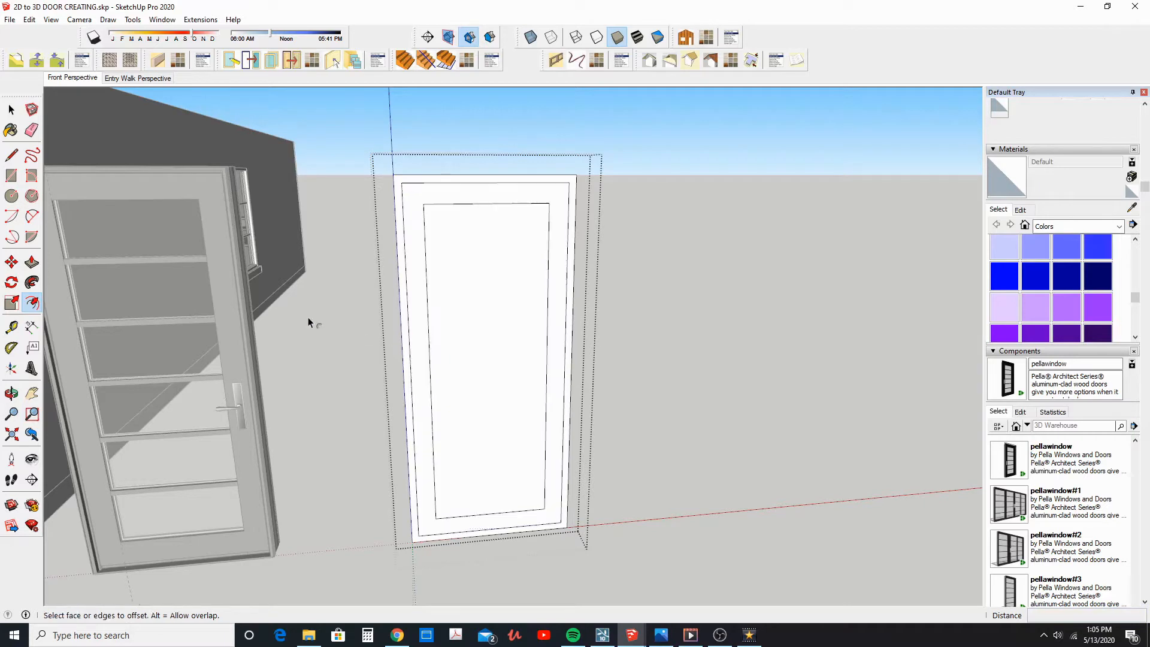
left_click(12, 111)
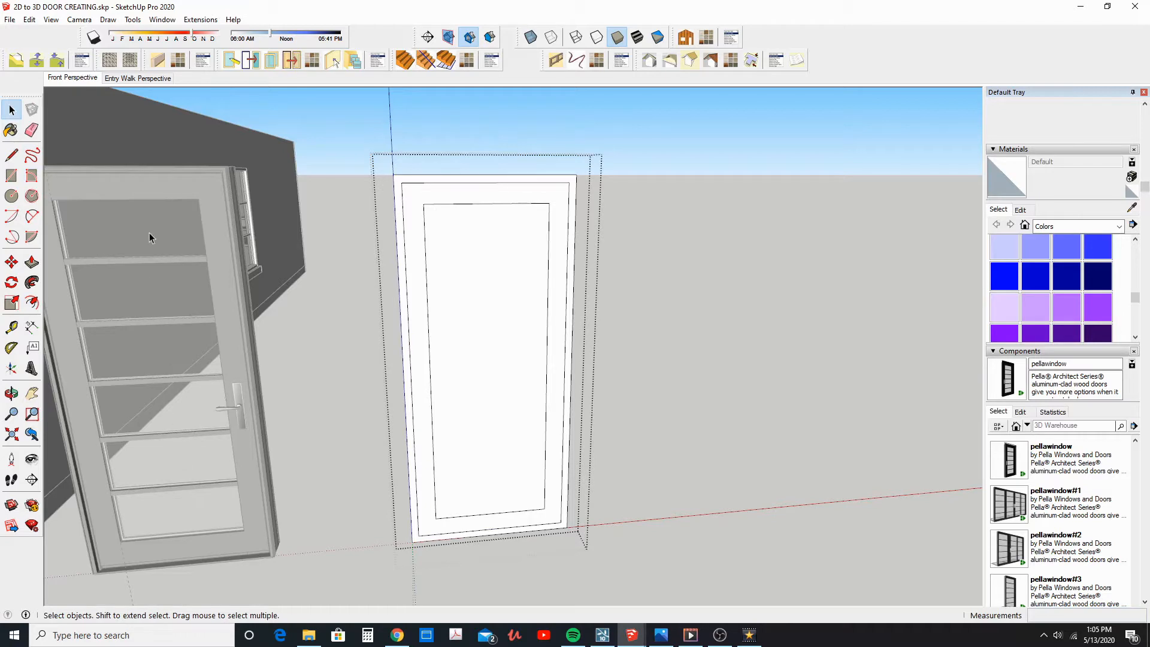
Draw three horizontal lines across the door's inner panel, splitting it at the midpoints of its side edges
left_click(11, 156)
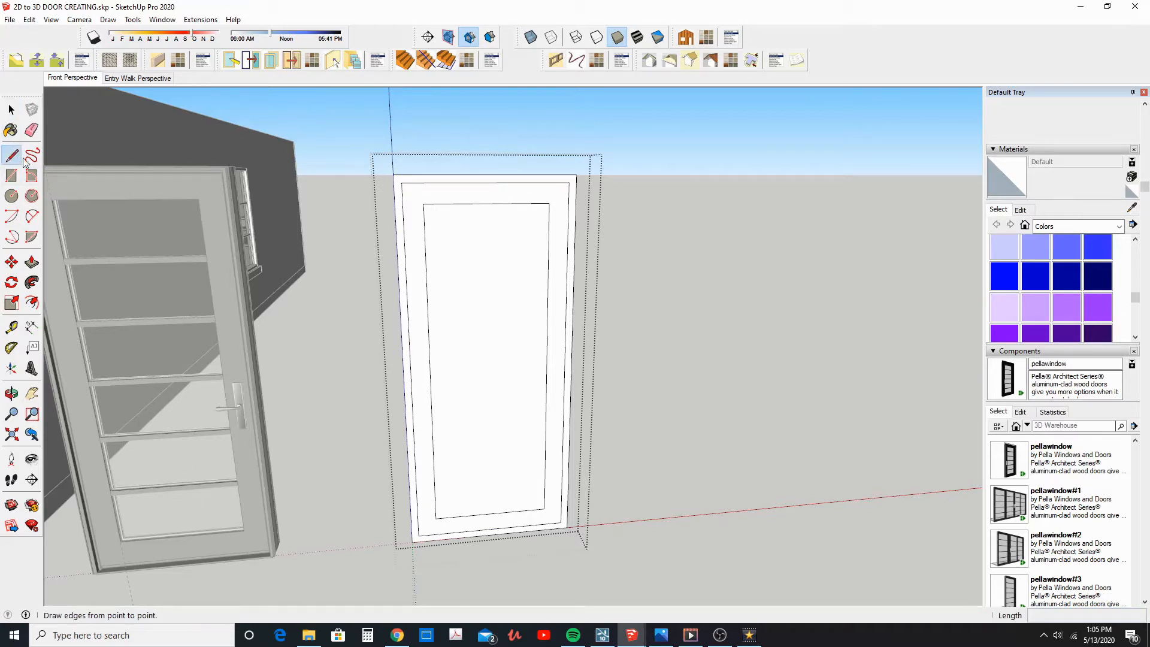
left_click(430, 372)
left_click(546, 366)
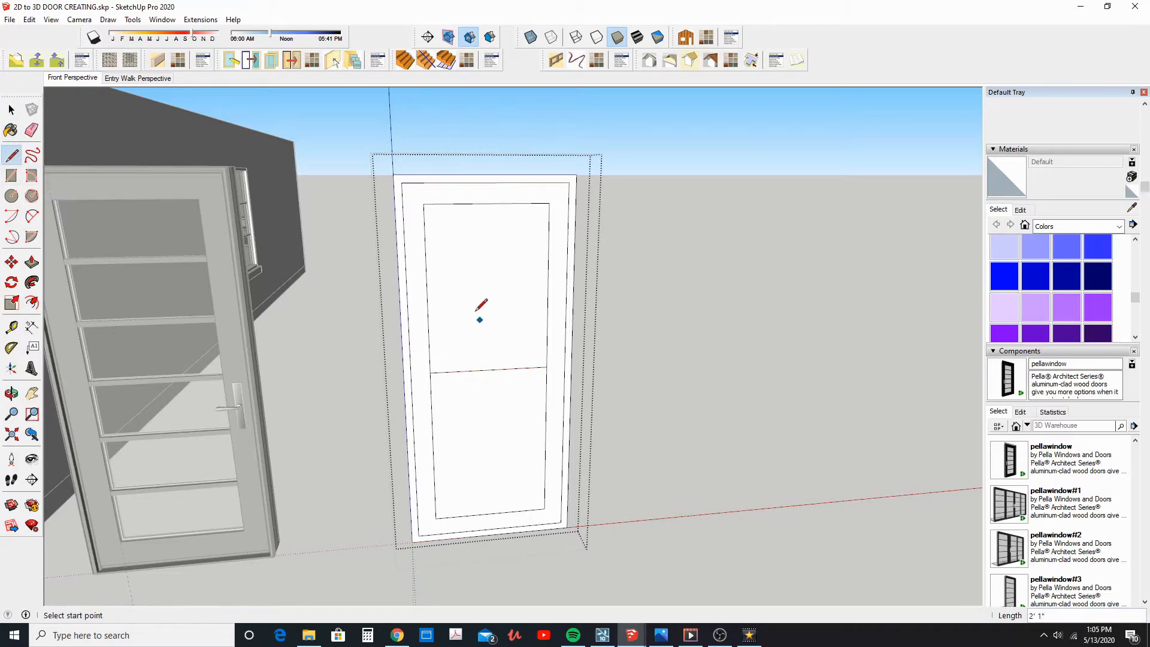
left_click(426, 291)
left_click(548, 287)
left_click(433, 447)
left_click(546, 441)
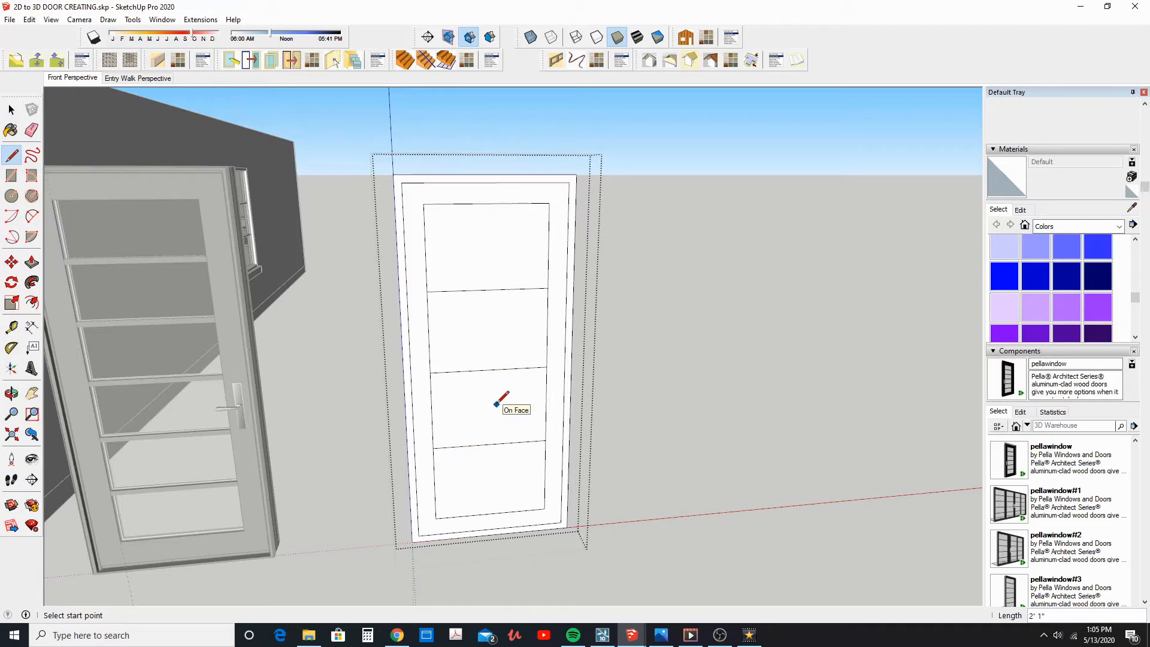
Undo the three horizontal dividing lines on the inner panel
key("ctrl+z")
key("ctrl+z")
key("ctrl+z")
left_click(10, 110)
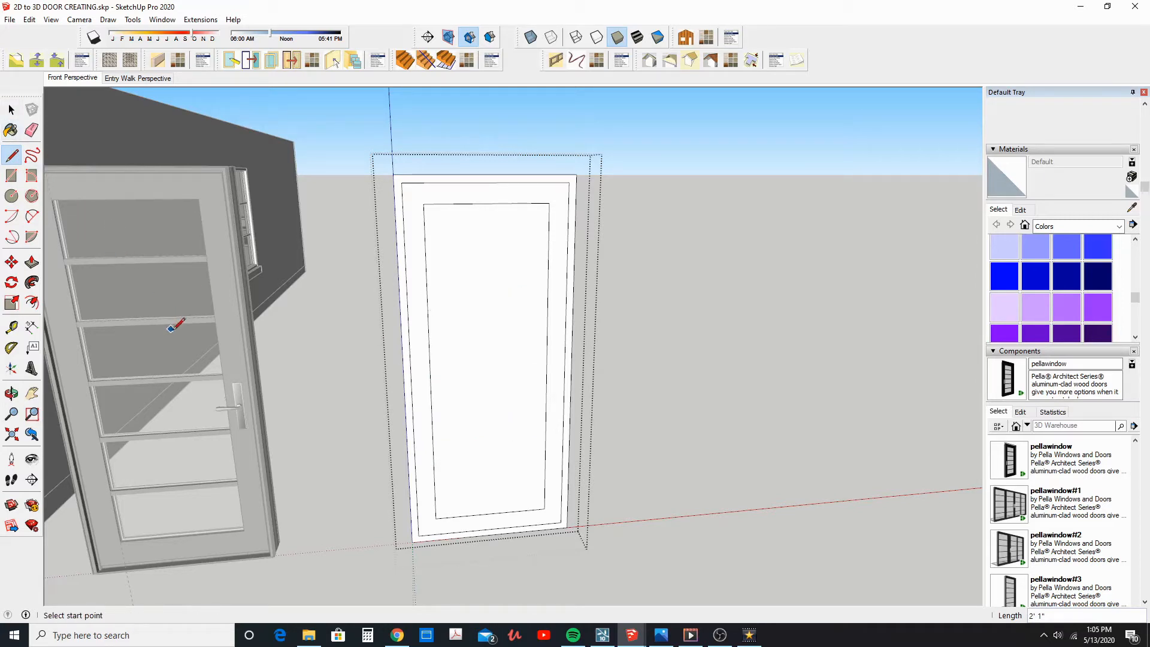
left_click(11, 110)
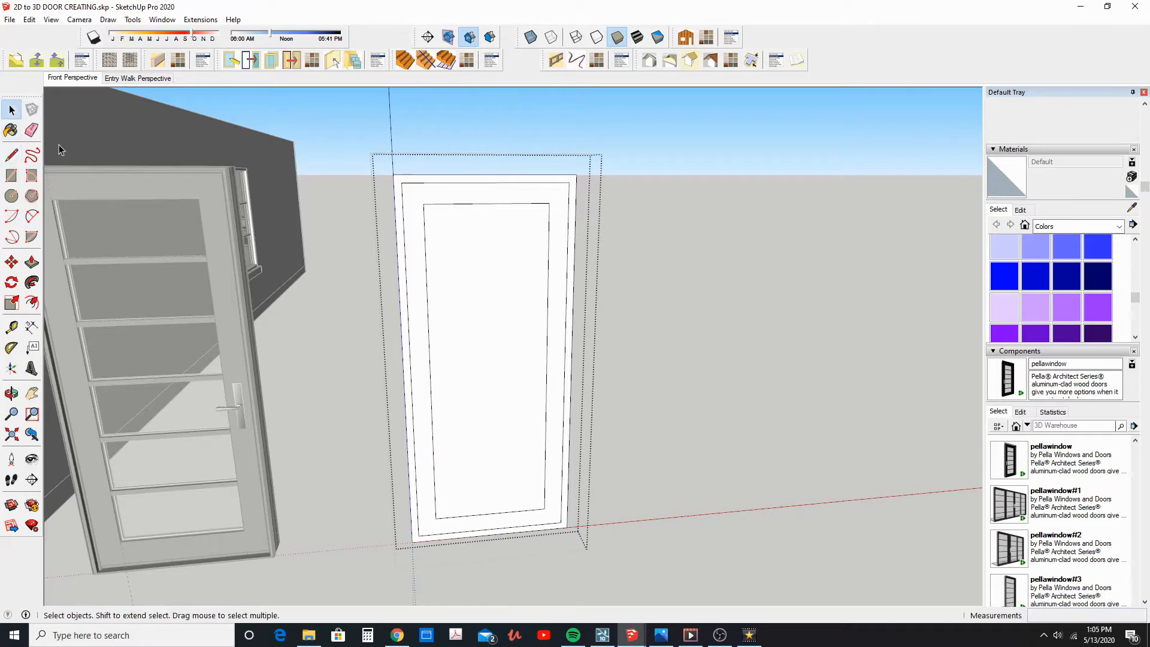
Divide the left vertical edge of the door's inner panel into 6 equal segments
left_click(429, 349)
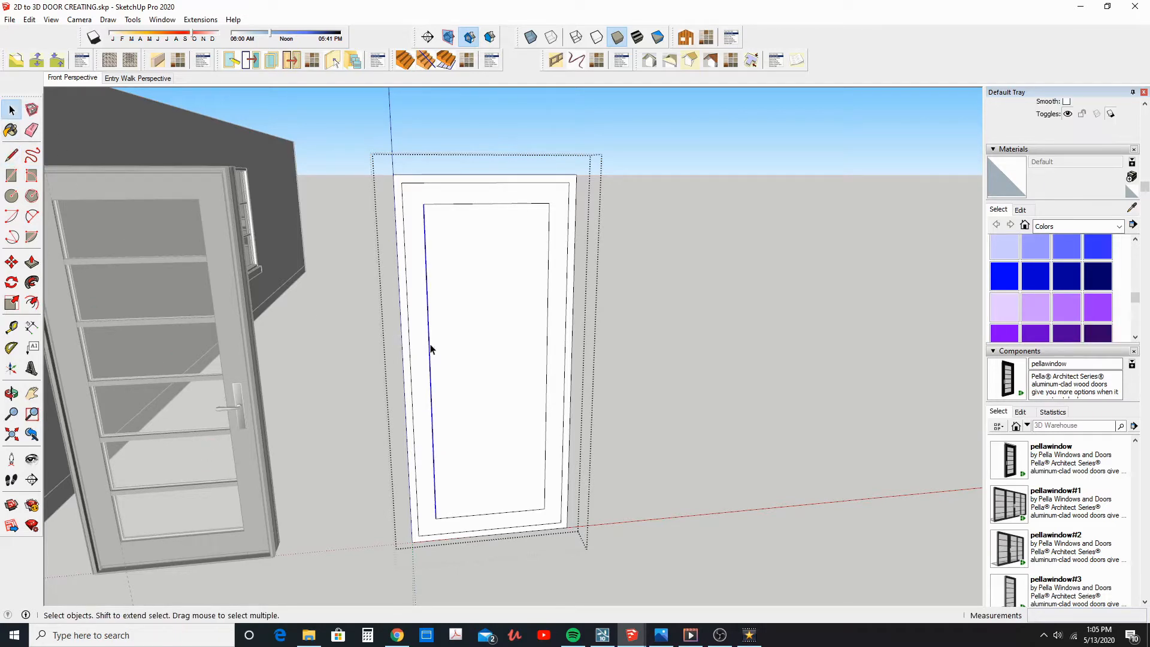
right_click(431, 348)
left_click(468, 423)
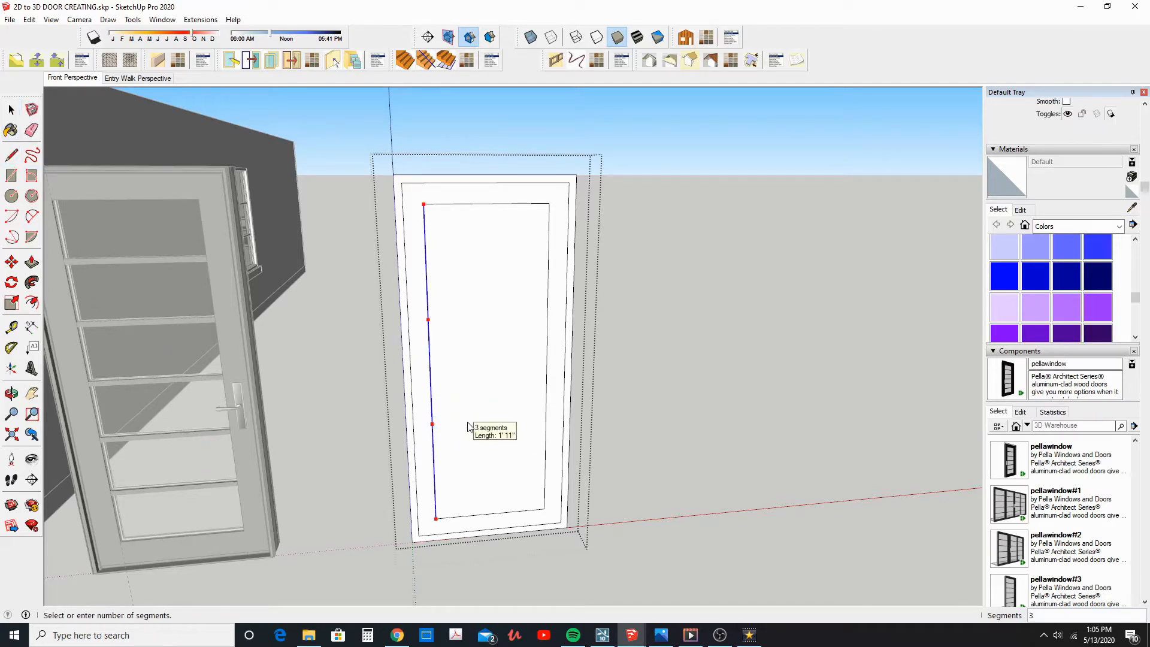
left_click(468, 426)
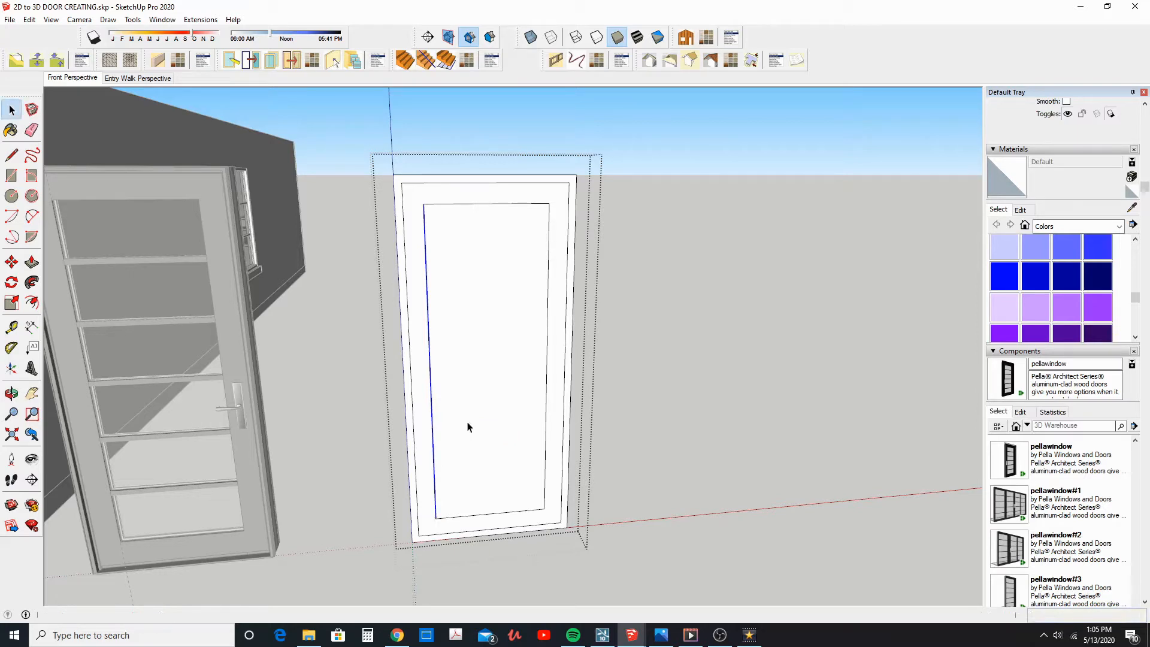
Turn on edge endpoints of size 2 in the model's style so the segment divisions can be identified
left_click(994, 150)
left_click(997, 160)
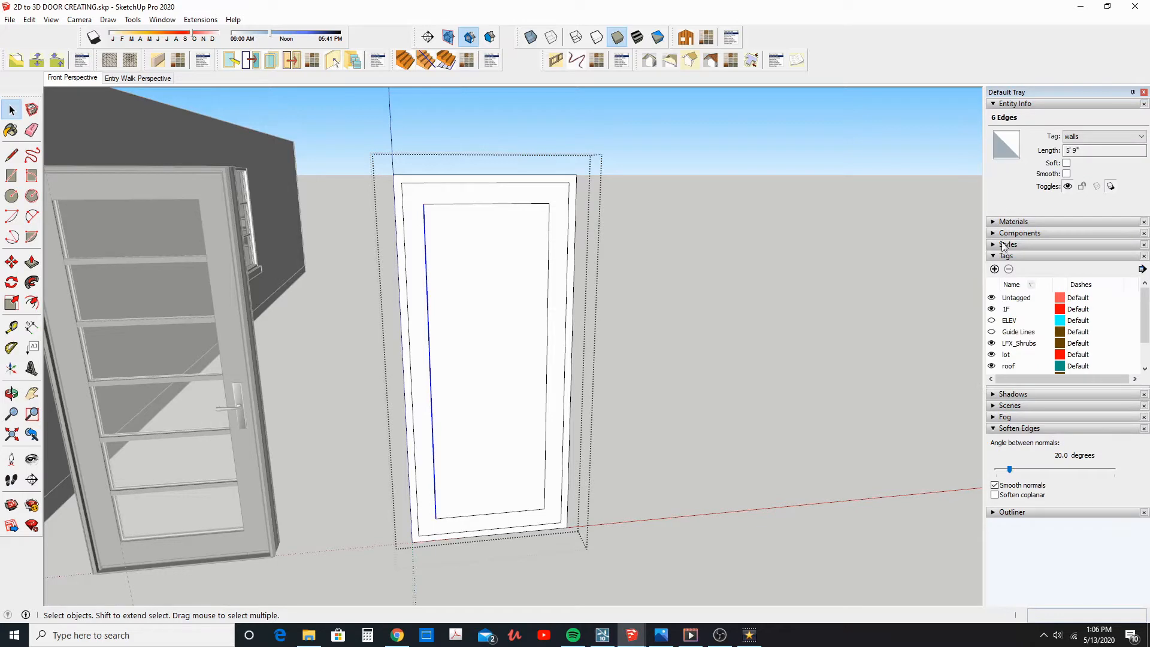
left_click(993, 257)
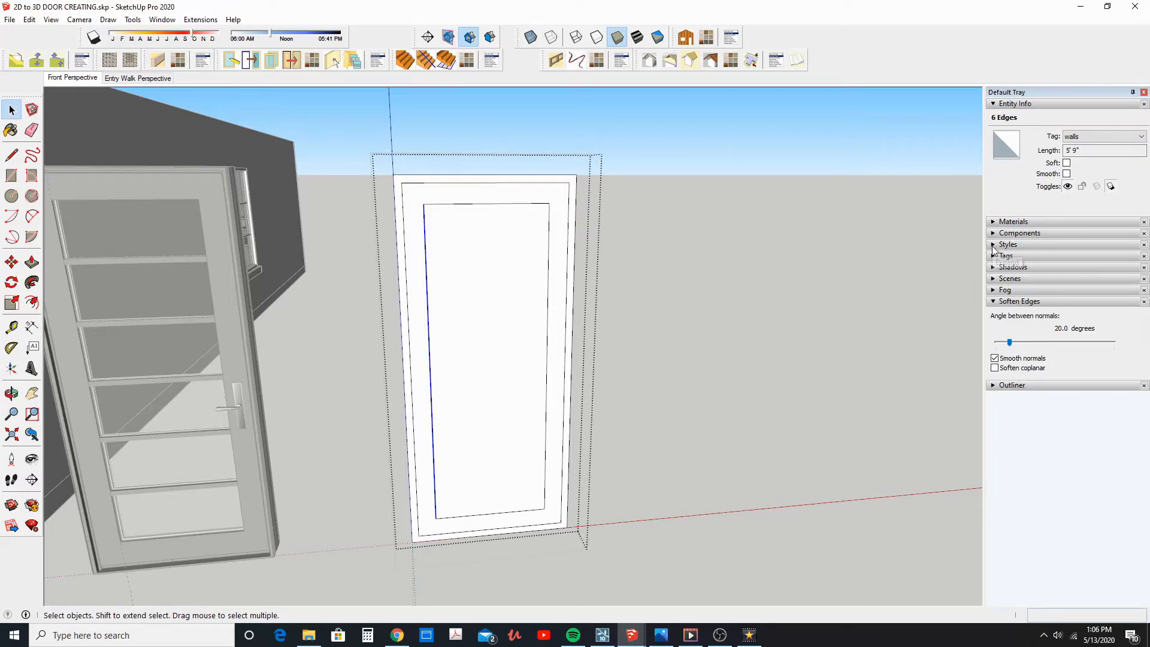
left_click(994, 246)
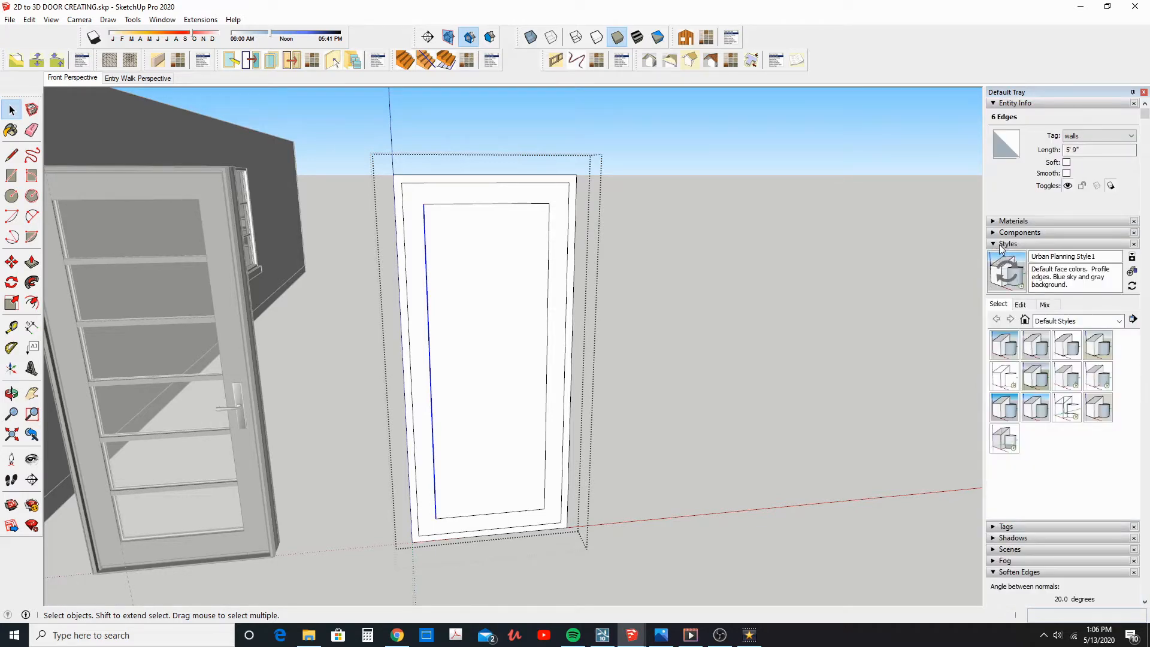
left_click(1020, 306)
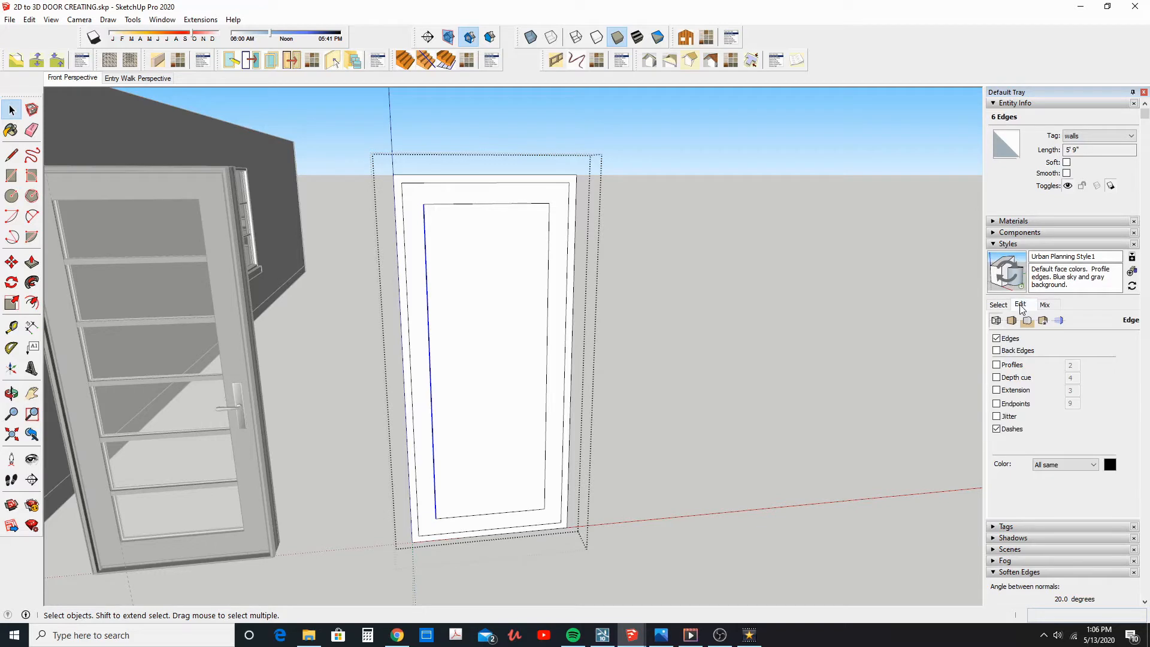
left_click(996, 404)
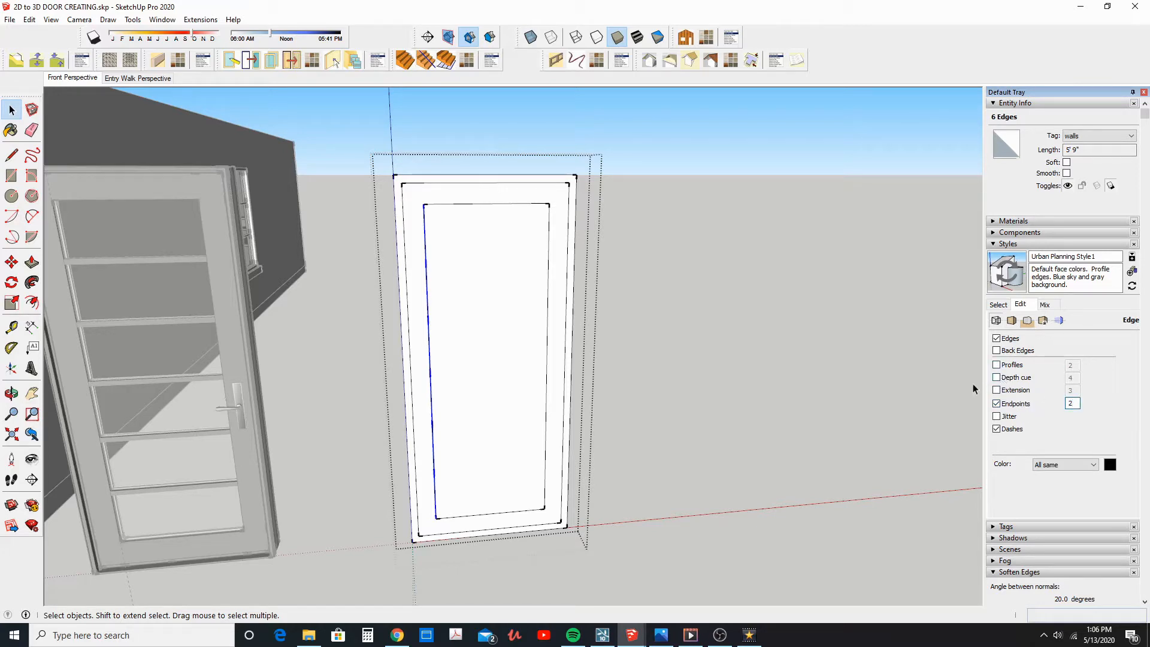
left_click(910, 383)
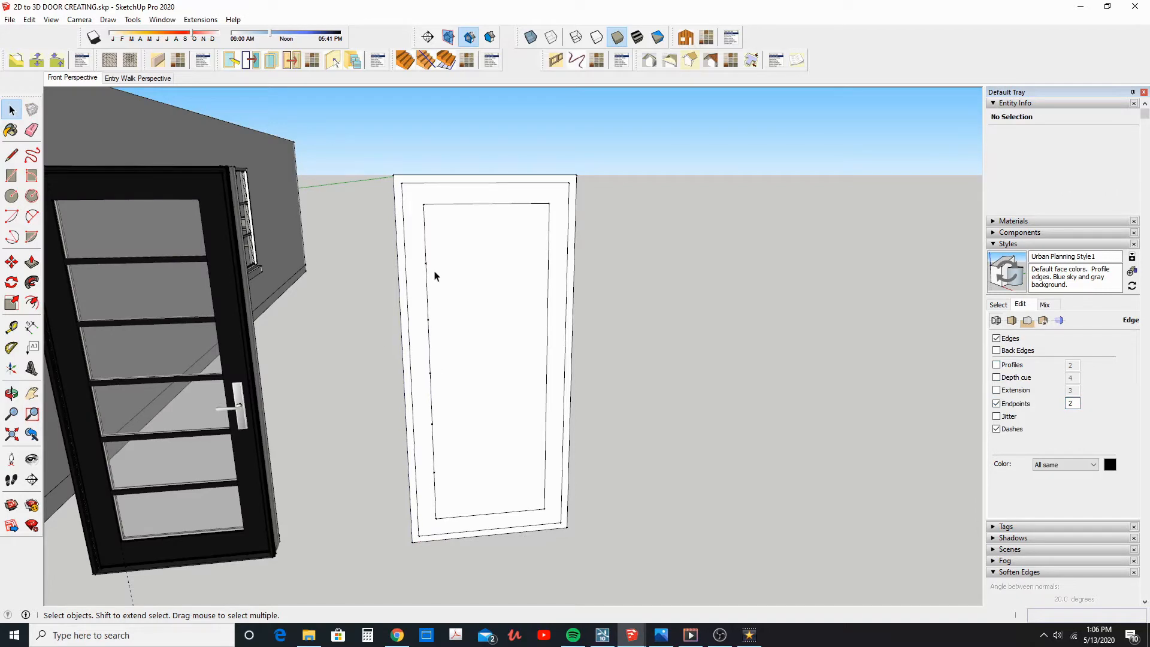
Inside the door group, draw five horizontal lines across the inner panel from the left edge's division points, splitting it into six panes
double_click(455, 258)
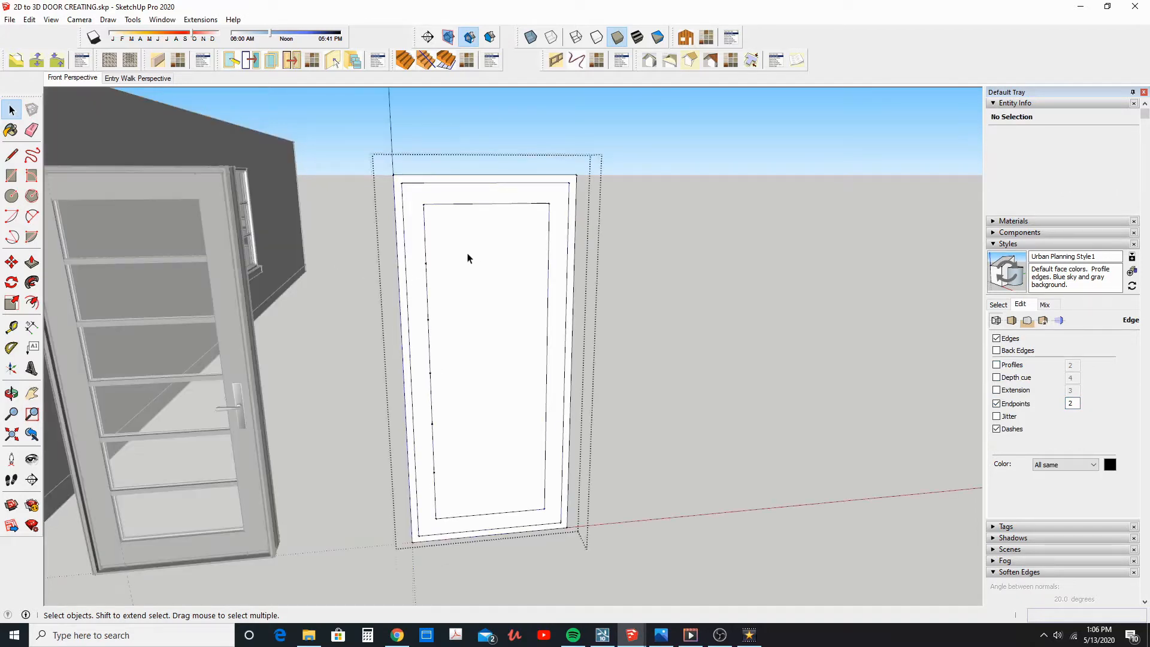
left_click(467, 257)
left_click(11, 155)
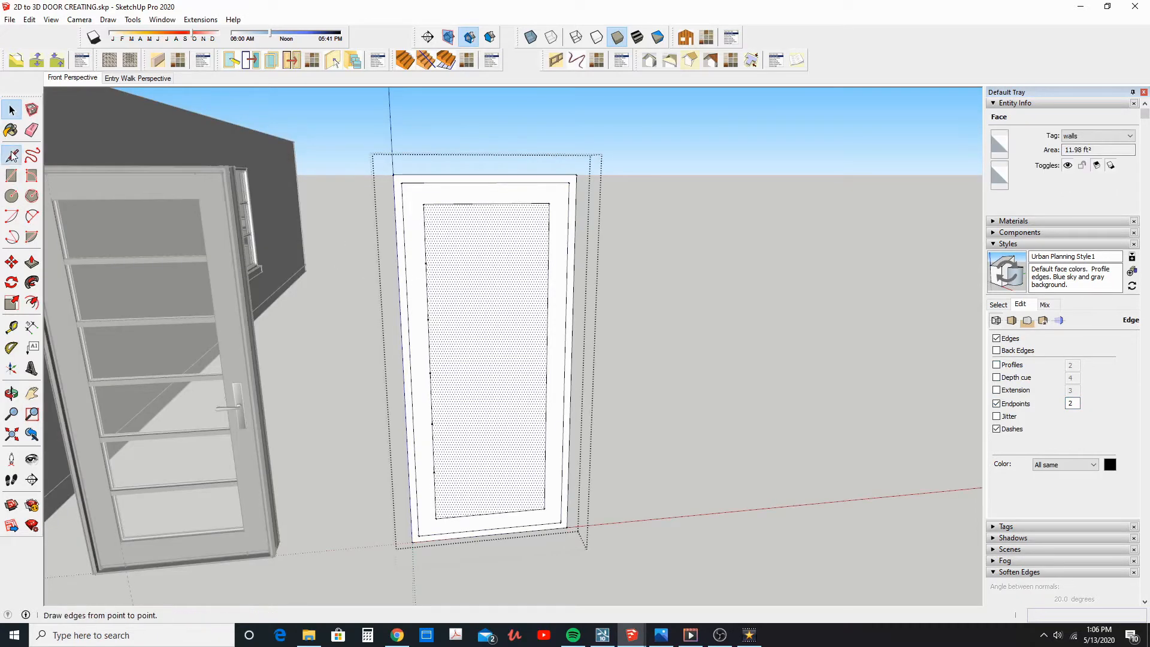
left_click(426, 263)
left_click(548, 261)
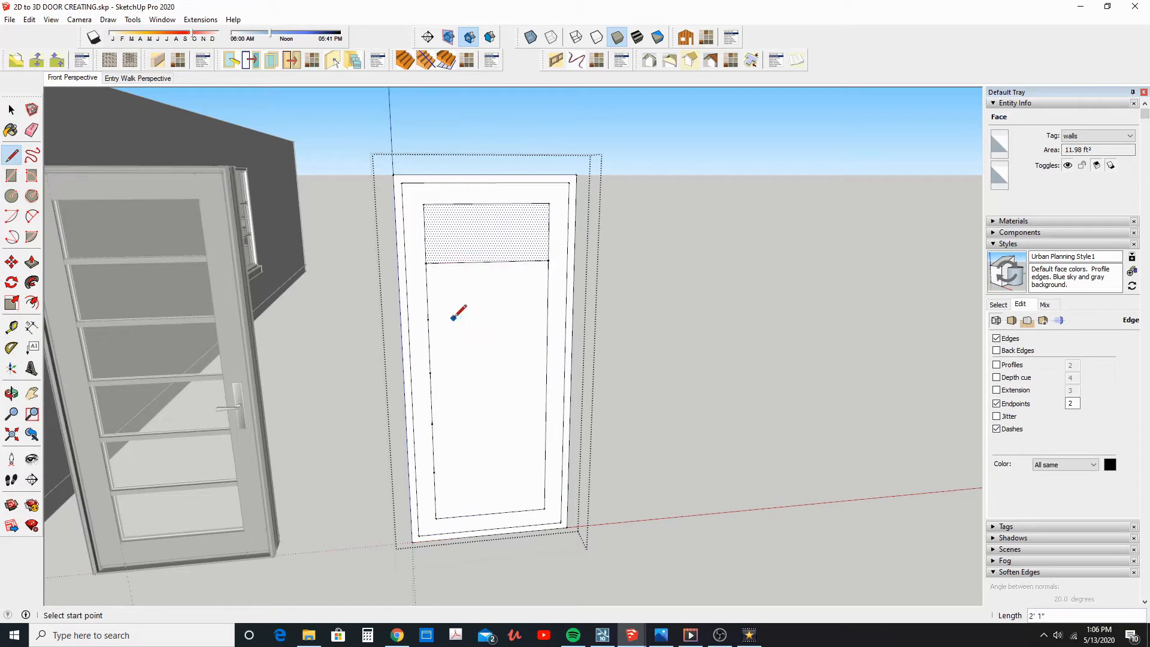
left_click(428, 318)
left_click(547, 315)
left_click(429, 372)
left_click(546, 366)
left_click(432, 423)
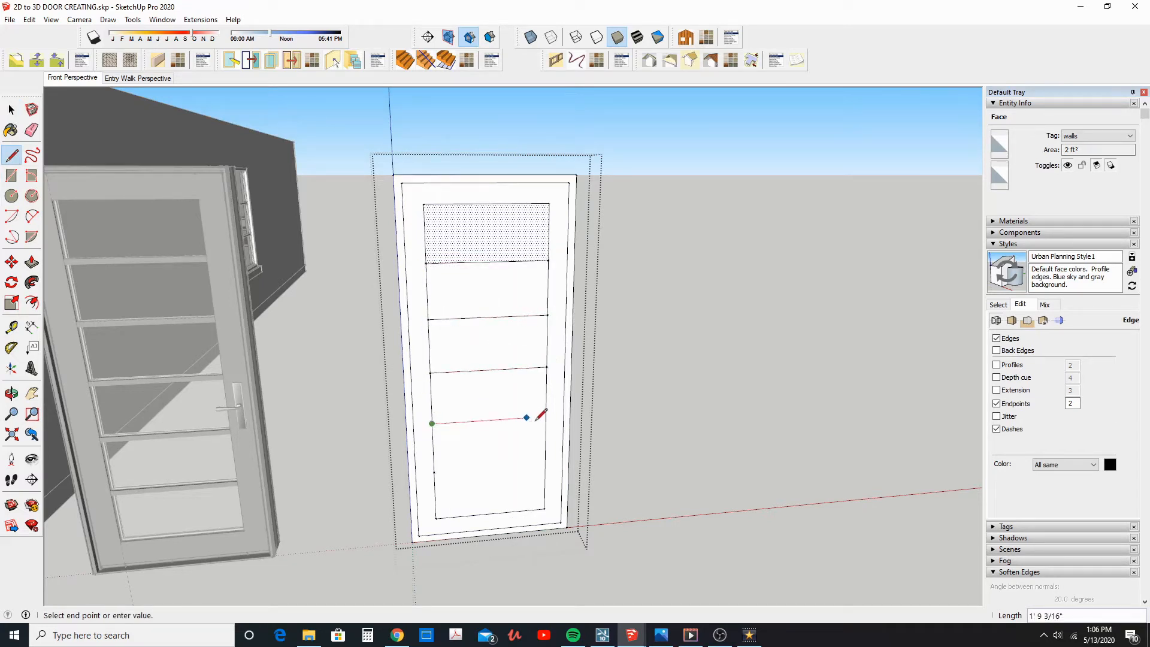
left_click(546, 416)
left_click(433, 472)
left_click(545, 465)
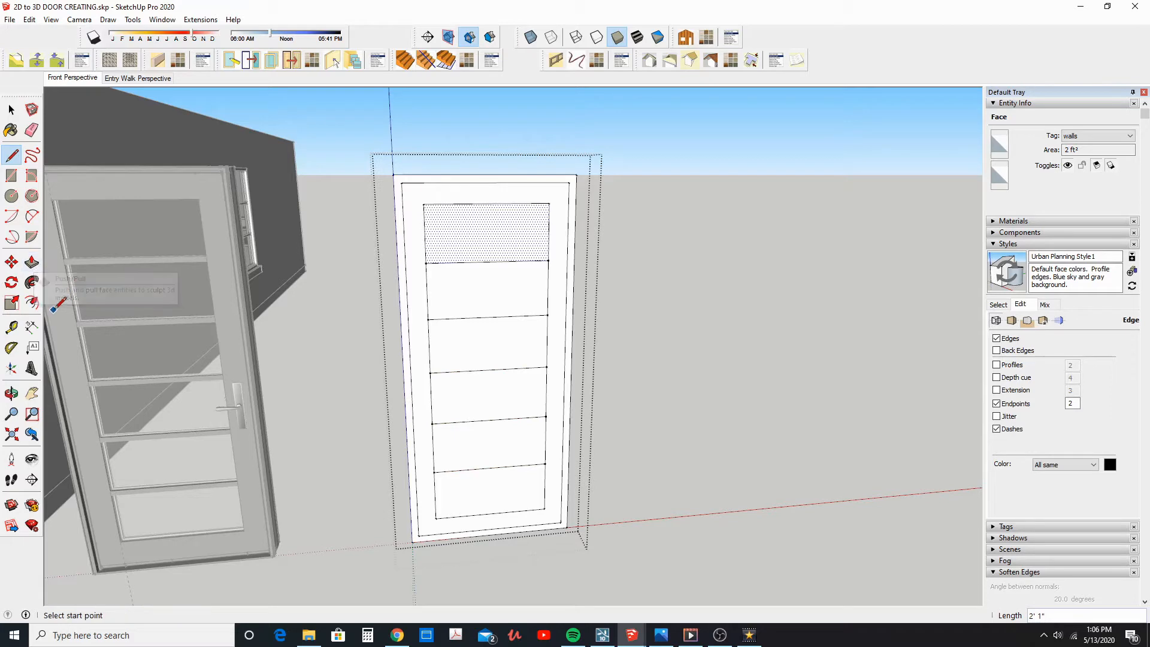
Offset the outline of each of the six panes inward by 0.5 inch
left_click(32, 302)
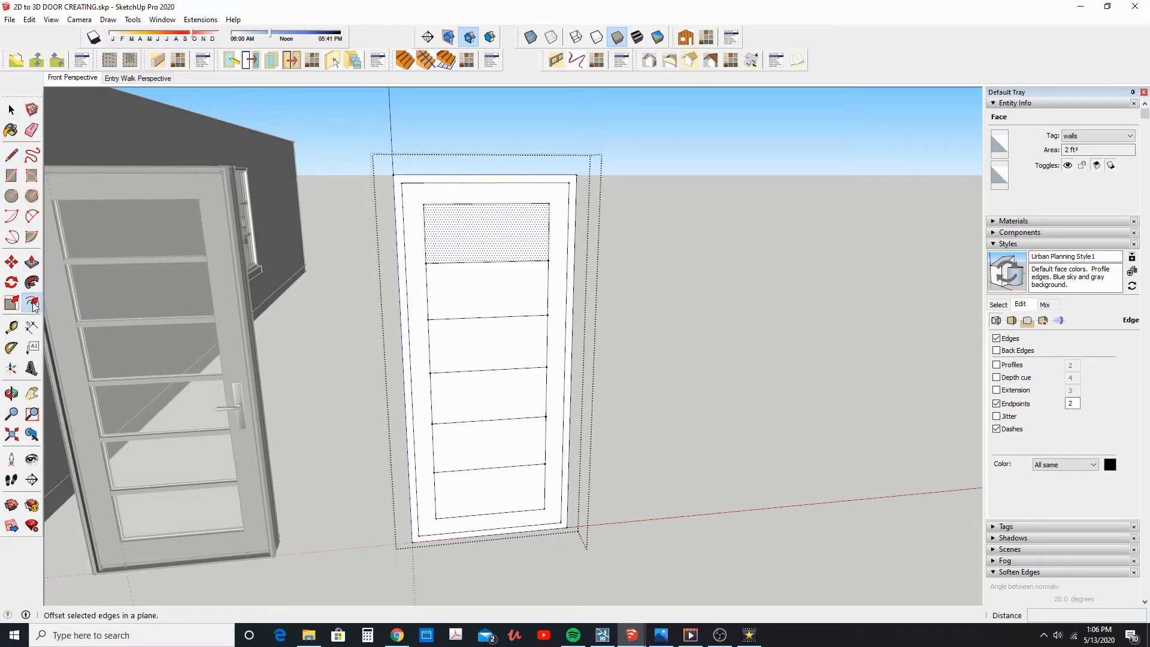
left_click(434, 249)
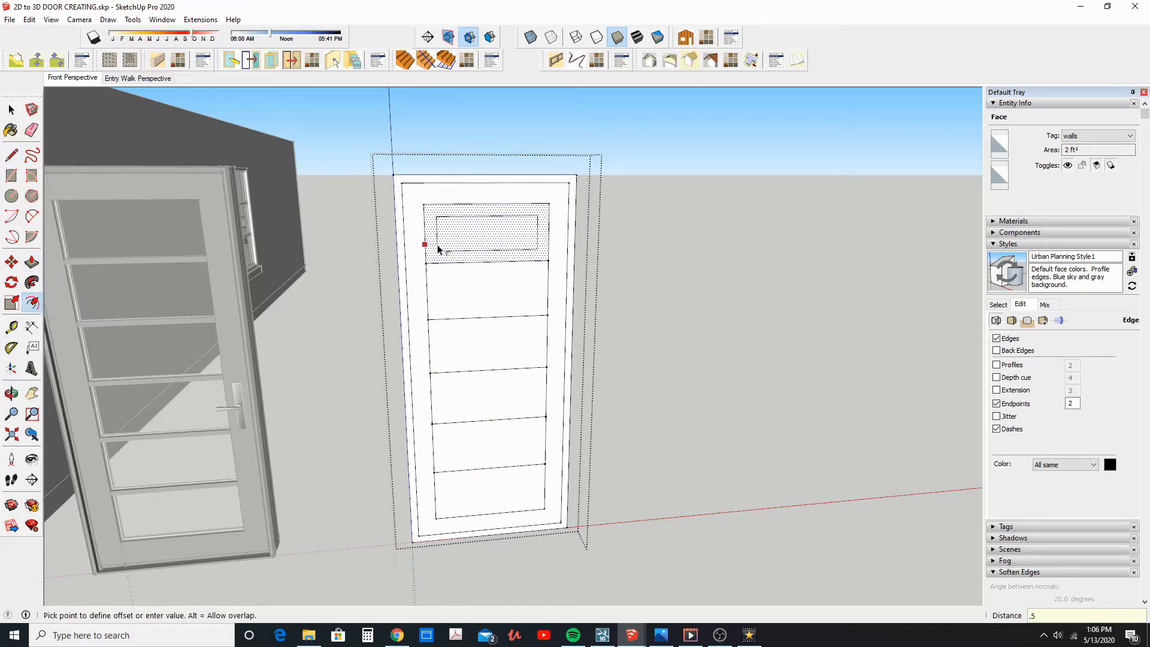
key("Return")
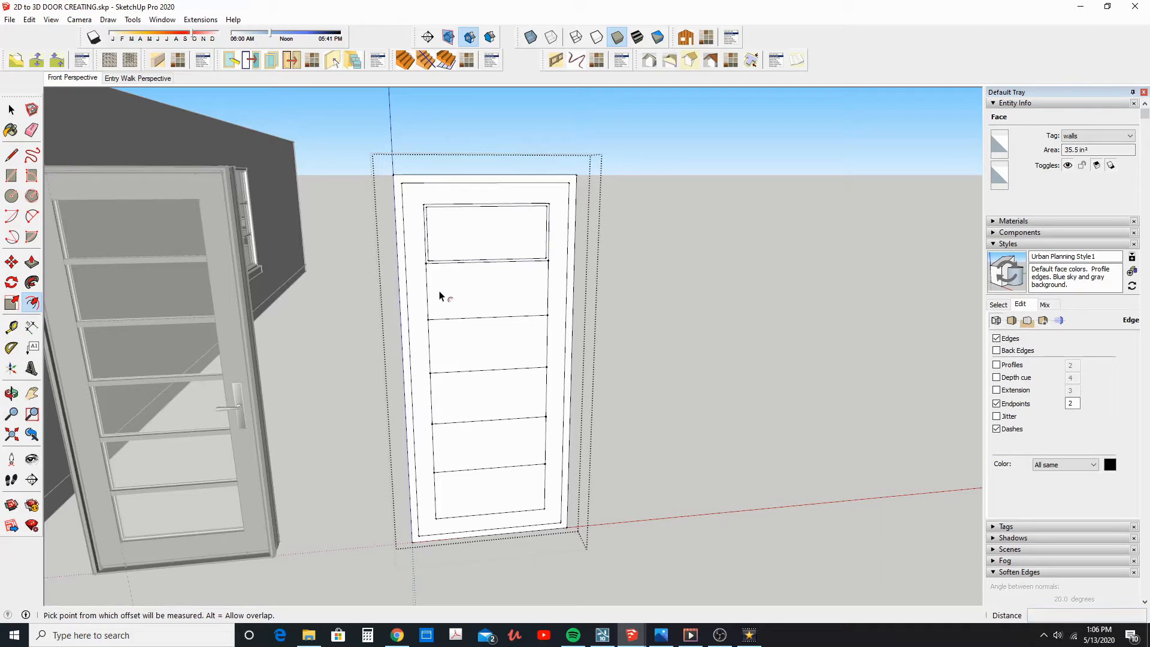
double_click(439, 294)
double_click(437, 355)
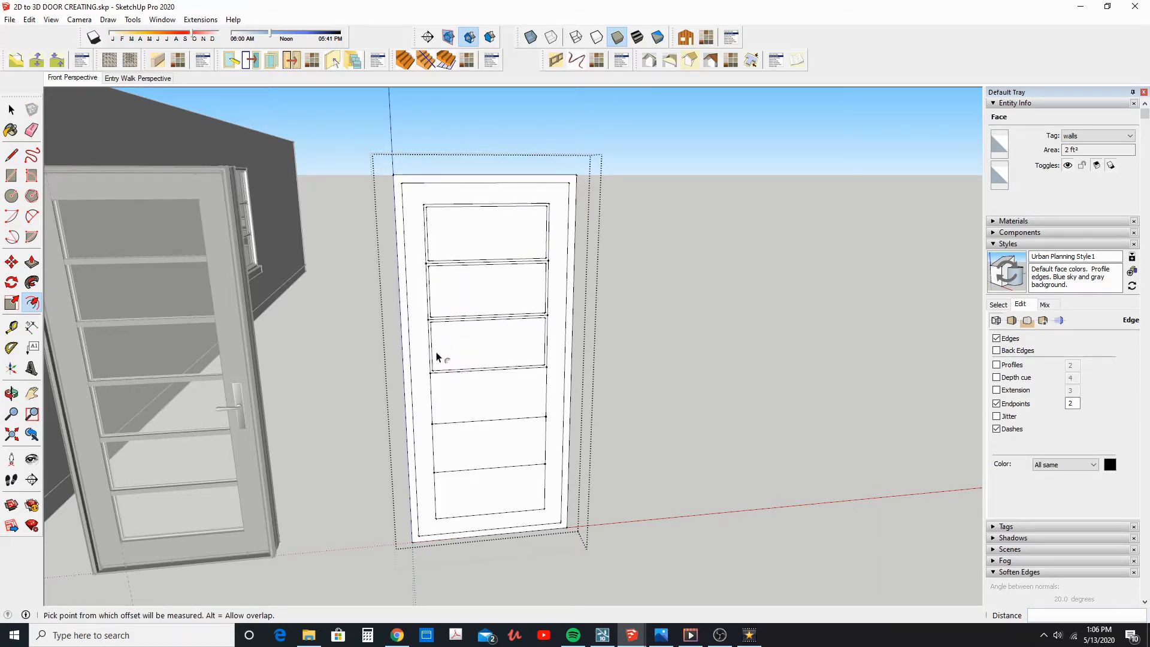
double_click(464, 464)
key("ctrl+z")
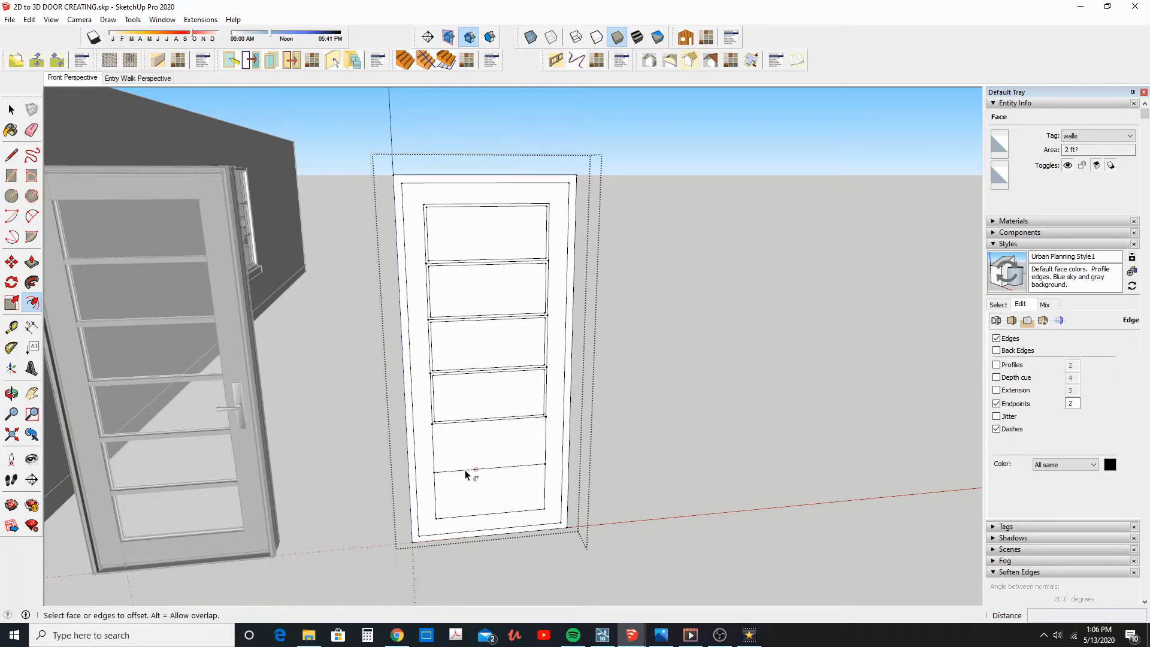
double_click(466, 458)
key("Return")
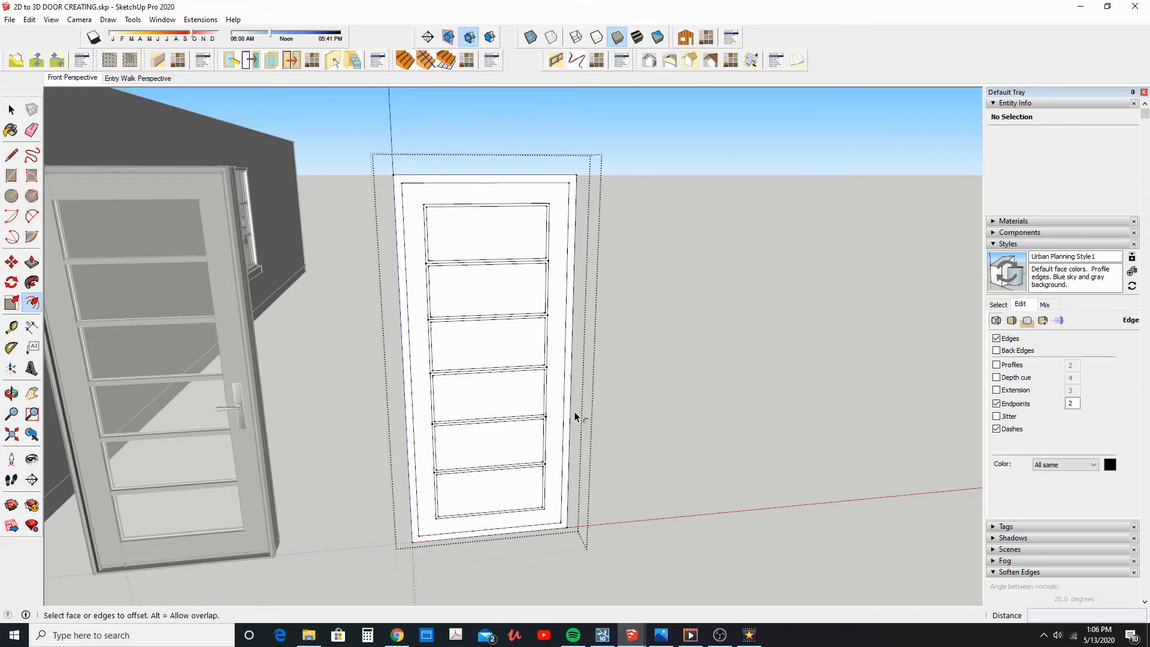
Erase the five original dividing lines between the panes so the offset borders join into one muntin grid
left_click(32, 132)
scroll(430, 259, "up", 4)
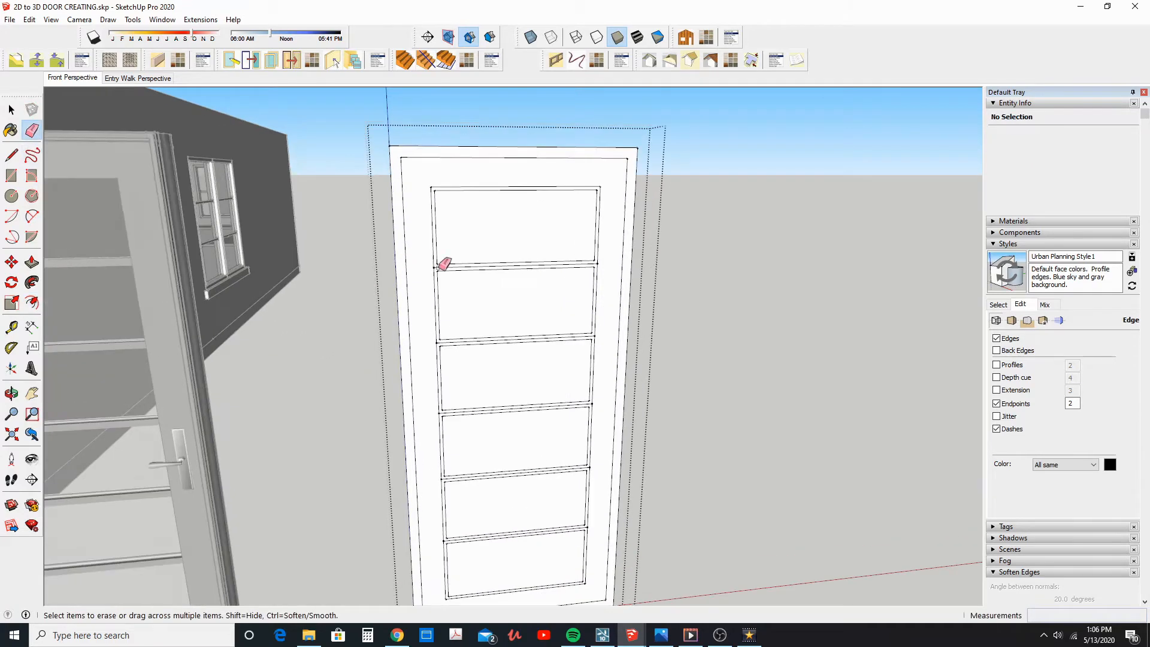
middle_click_drag(473, 364, 457, 266)
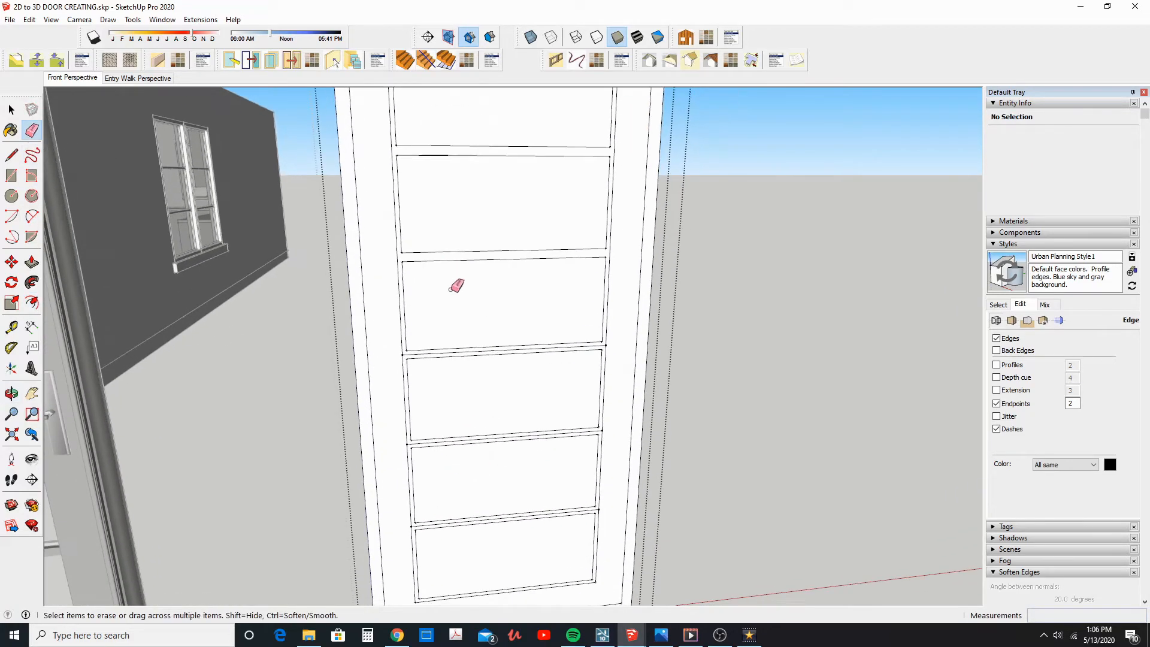
mouse_move(460, 441)
middle_mouse_down()
mouse_move(454, 367)
mouse_move(452, 414)
middle_mouse_up()
middle_click_drag(380, 315, 85, 283)
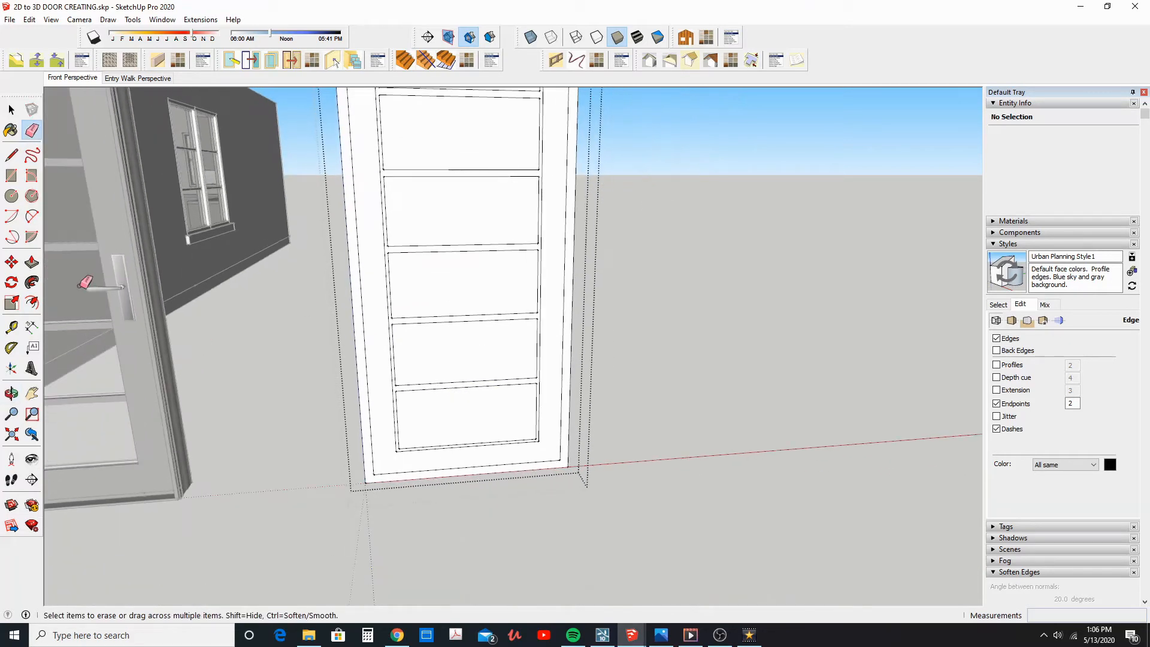
Push/Pull the door's outer frame outward 2 inches on both the front and the back
left_click(34, 265)
middle_click_drag(358, 426, 375, 506)
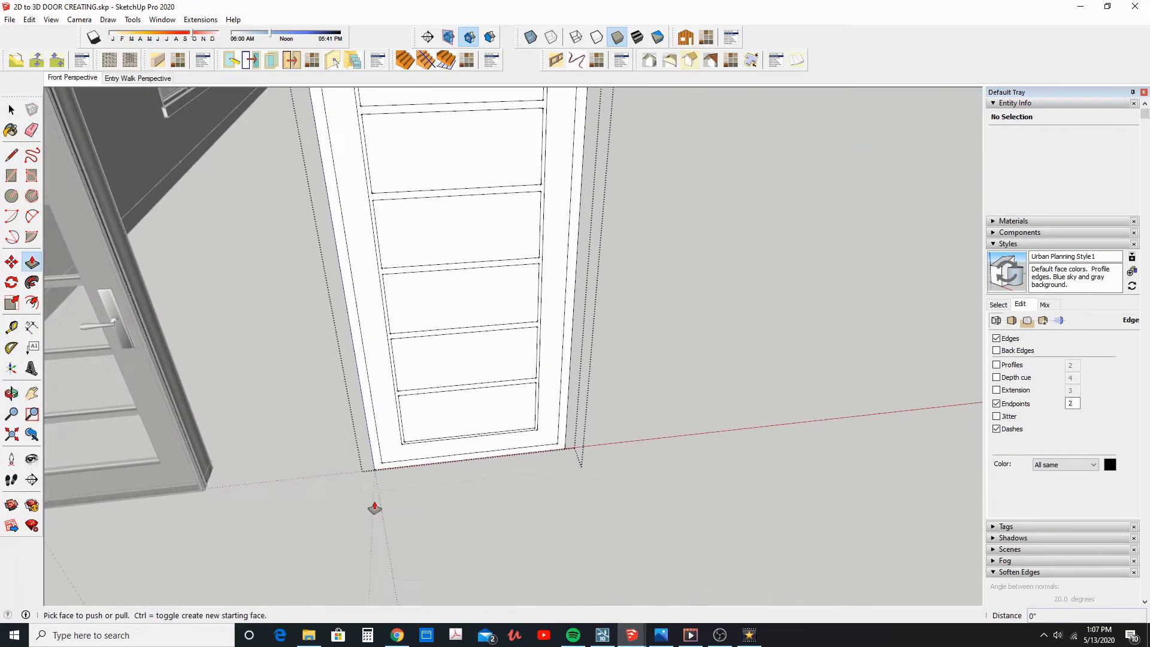
left_click(381, 473)
left_click(381, 477)
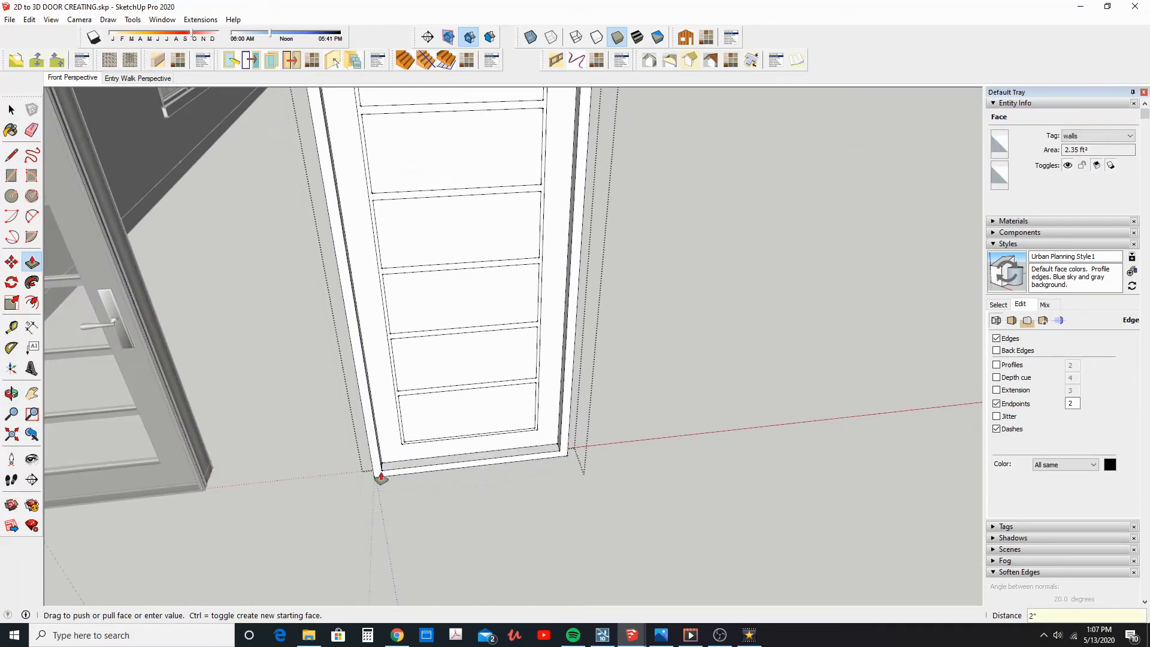
middle_click_drag(449, 398, 306, 457)
left_click(307, 452)
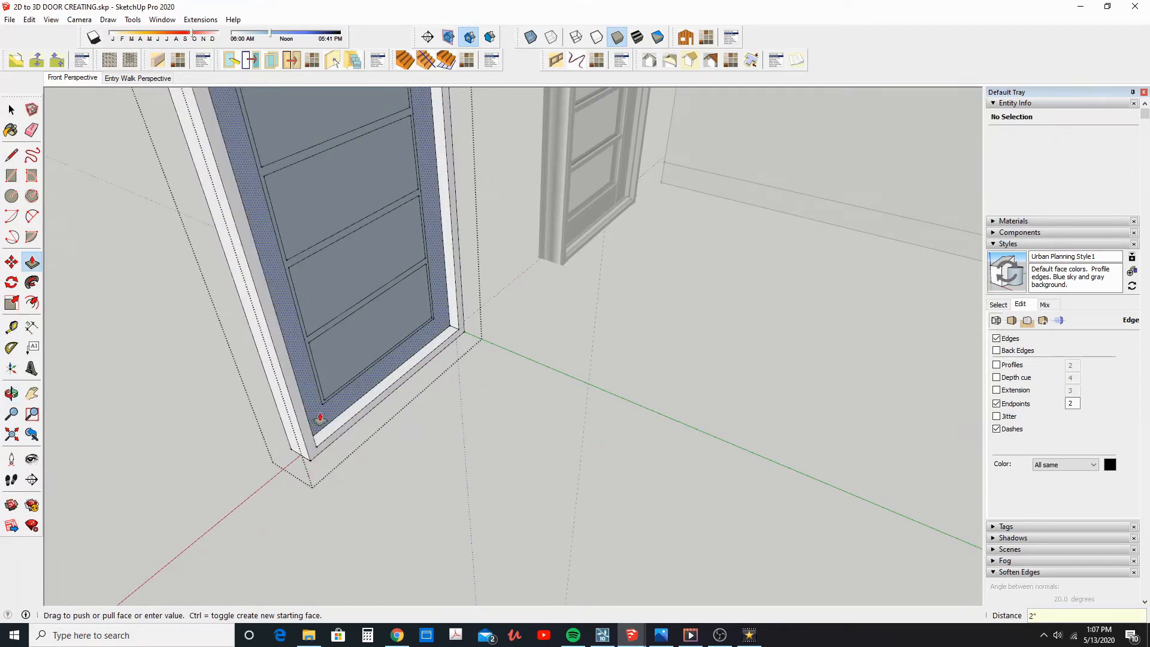
Pull the door's border around the panes outward on both sides, using 1 inch on the back
left_click(323, 419)
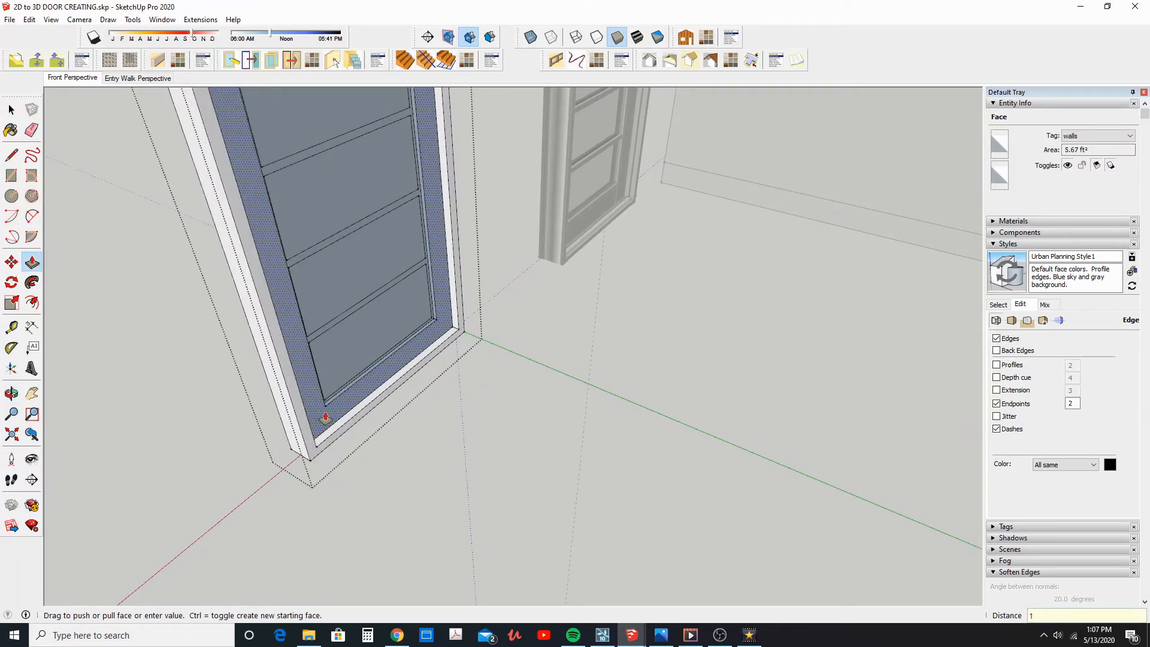
left_click(324, 417)
middle_click_drag(324, 417, 490, 303)
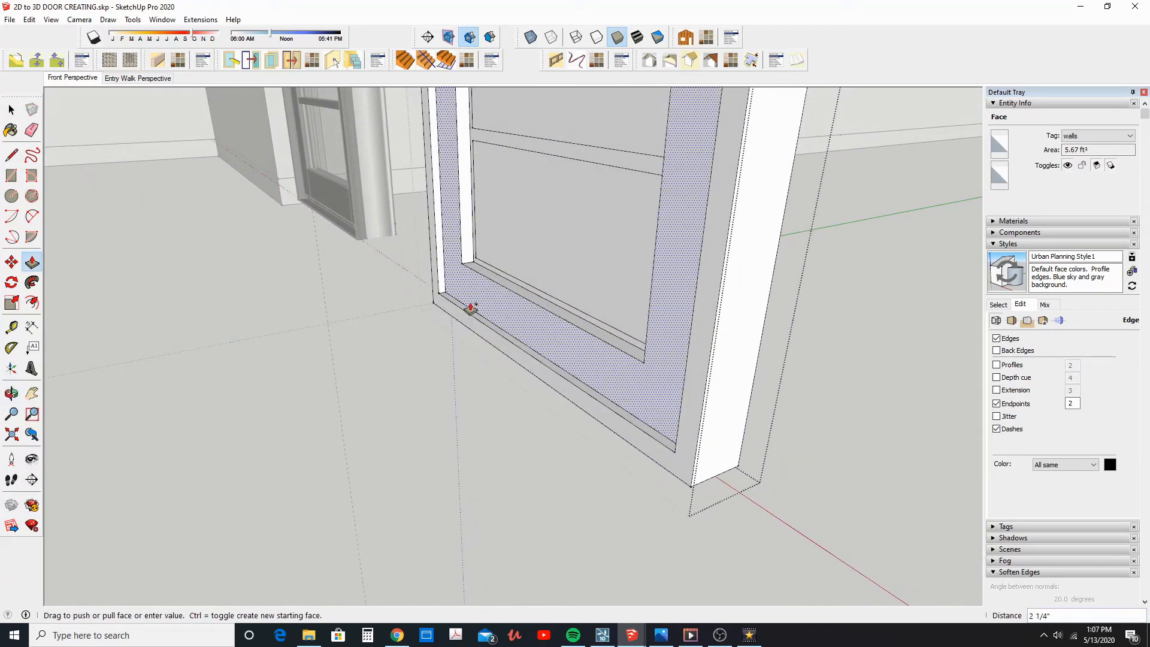
left_click(470, 308)
middle_click_drag(495, 313, 511, 334)
Pull the muntin grid around the panes outward 0.25 inch on both sides of the door
scroll(570, 336, "up", 6)
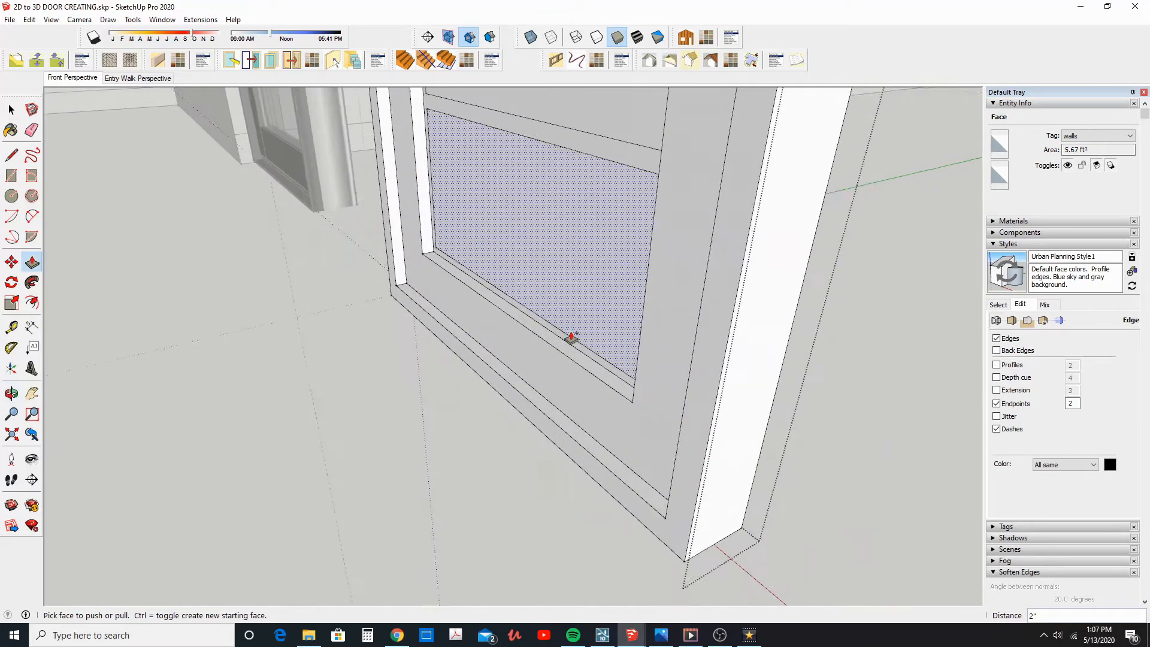
left_click(561, 349)
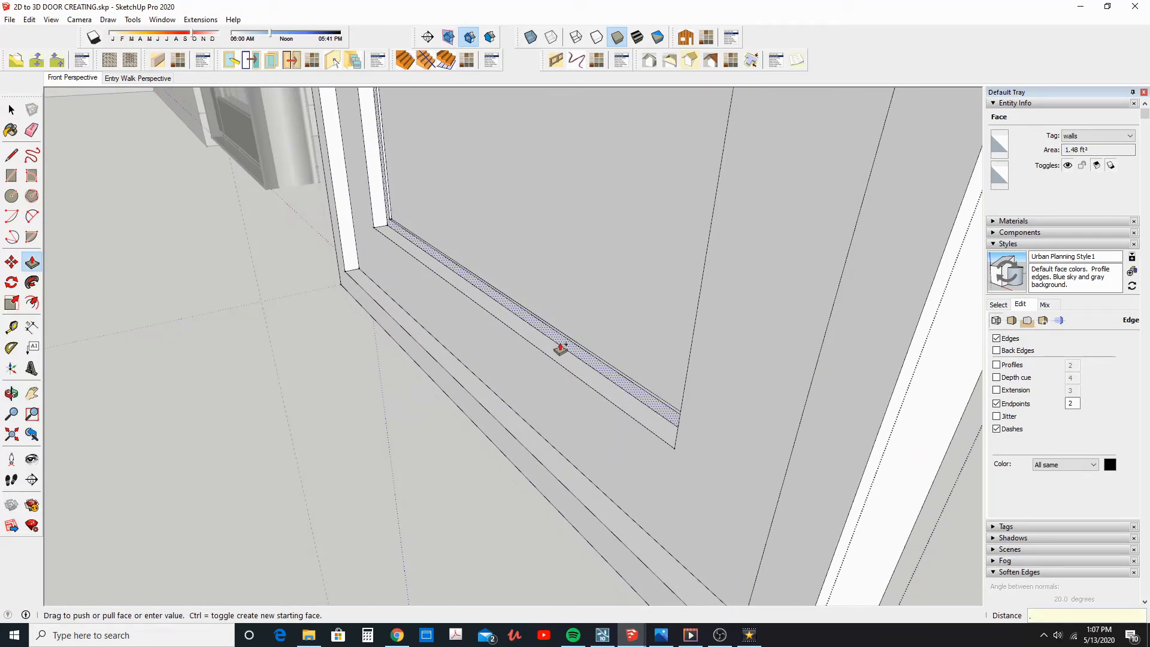
type(".25")
key("Return")
middle_click_drag(521, 326, 303, 254)
left_click(304, 255)
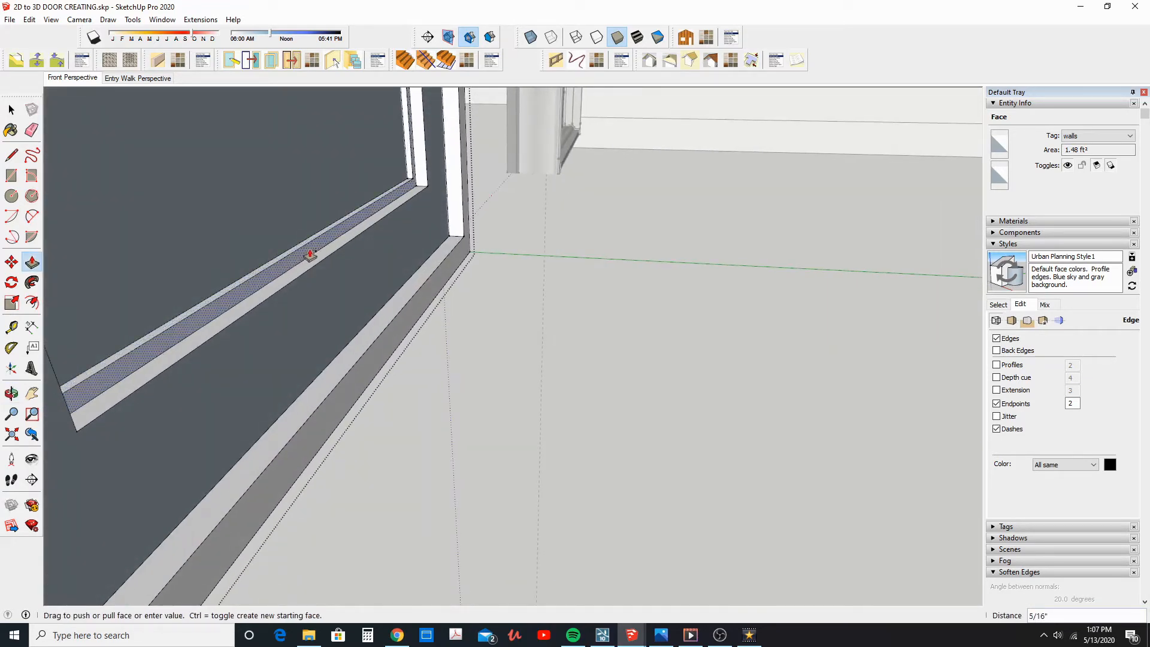
key("Return")
Push the inner ledge of the frame's front bottom piece down 1 1/2 inches to remove the threshold lip between the jambs
scroll(496, 263, "down", 5)
middle_click_drag(498, 264, 787, 354)
scroll(644, 294, "down", 3)
middle_click_drag(644, 296, 590, 385)
scroll(588, 385, "down", 4)
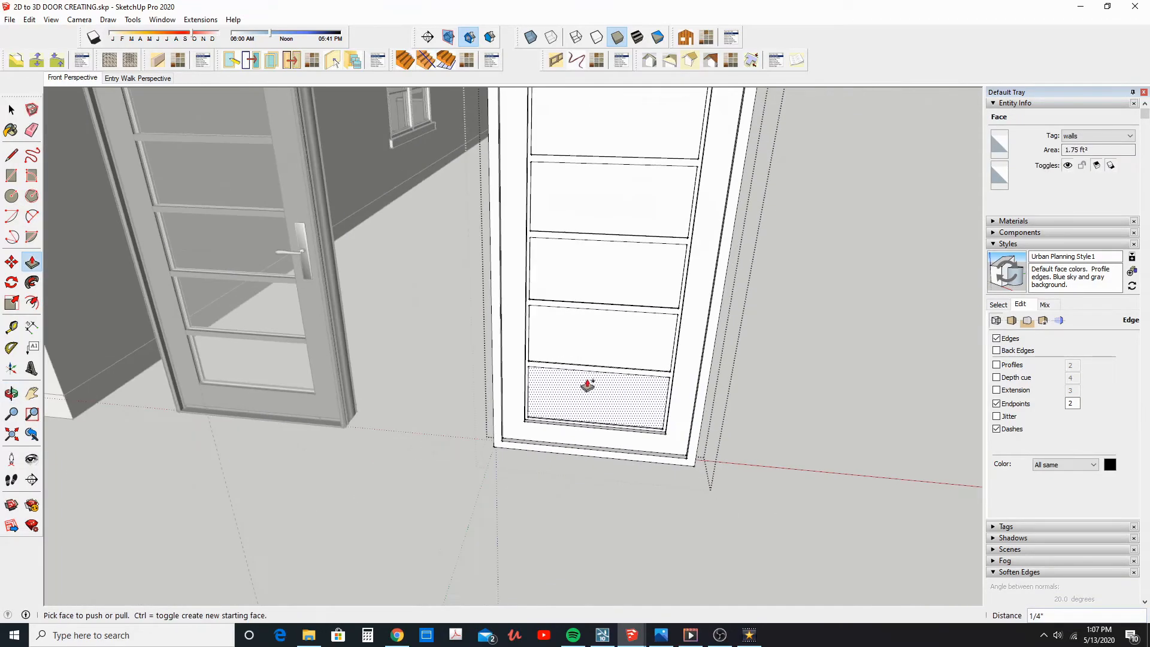
scroll(578, 455, "up", 3)
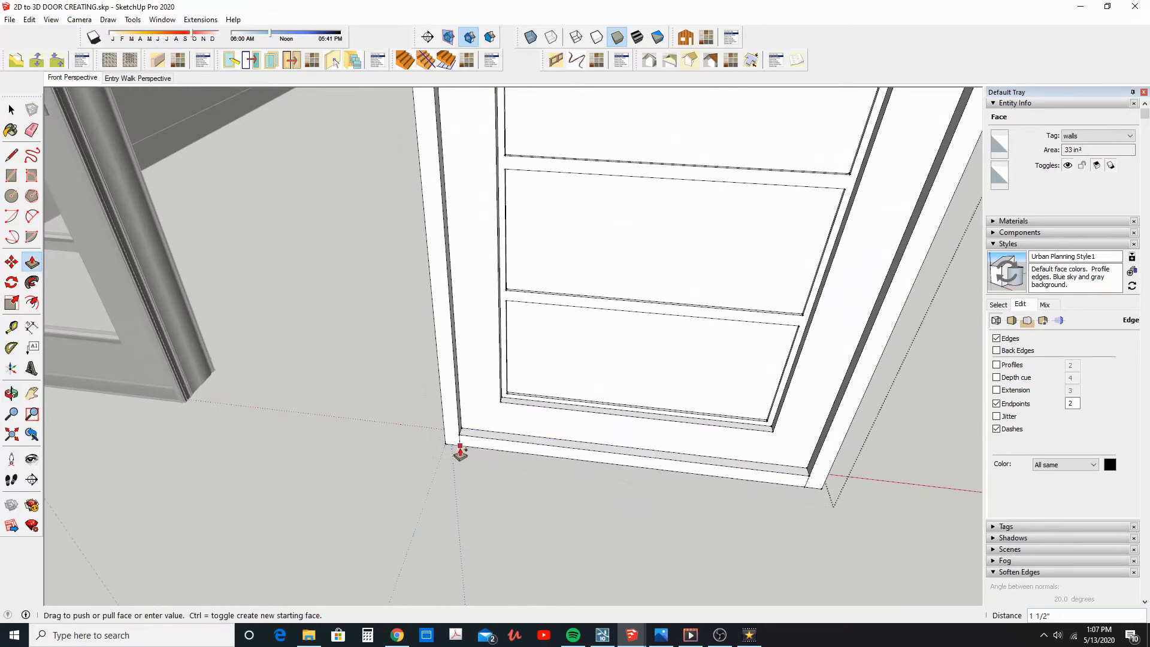
left_click(460, 454)
scroll(545, 451, "down", 1)
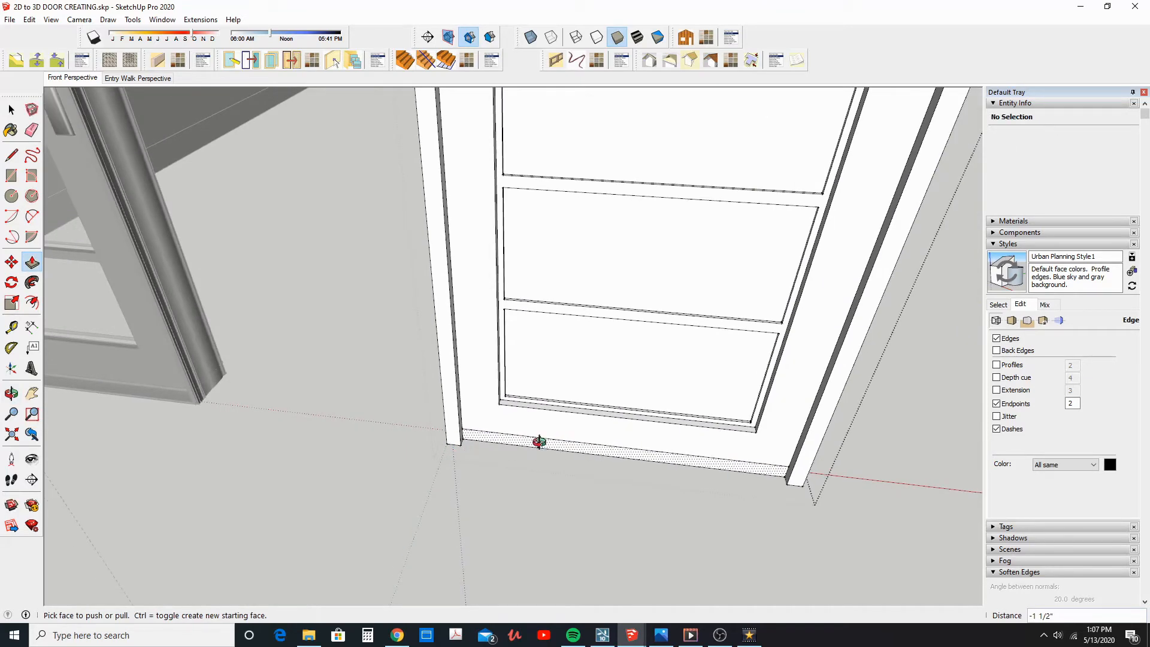
scroll(544, 450, "down", 3)
middle_click_drag(282, 285, 379, 397)
scroll(377, 399, "up", 2)
middle_click_drag(347, 462, 384, 411)
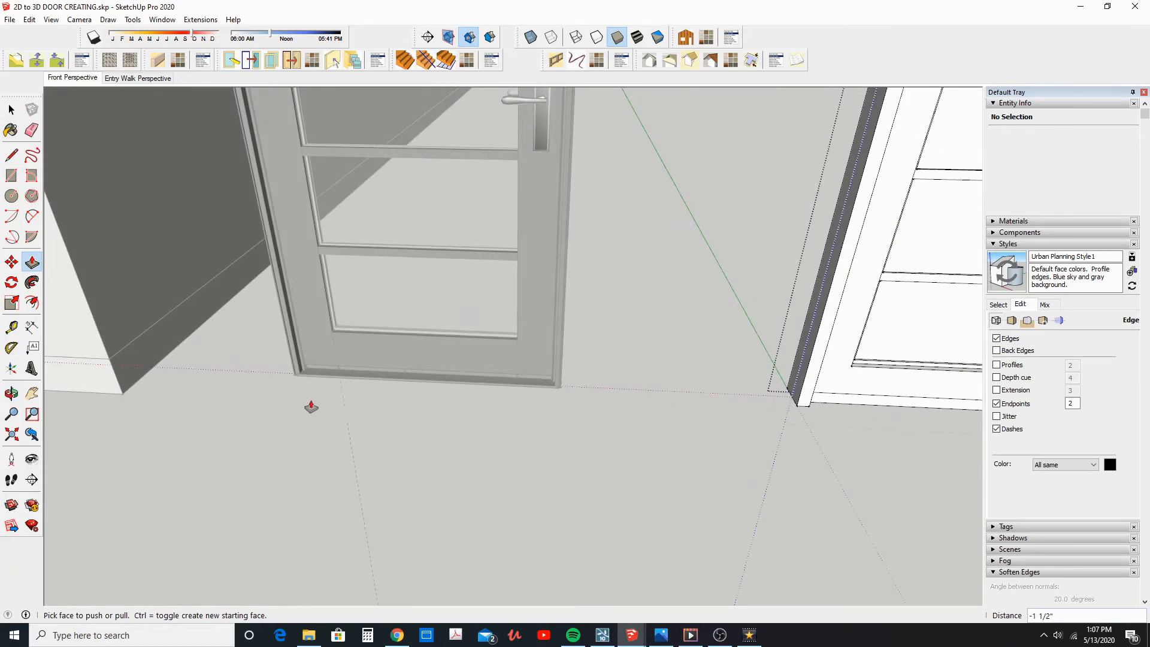
middle_click_drag(421, 393, 504, 411)
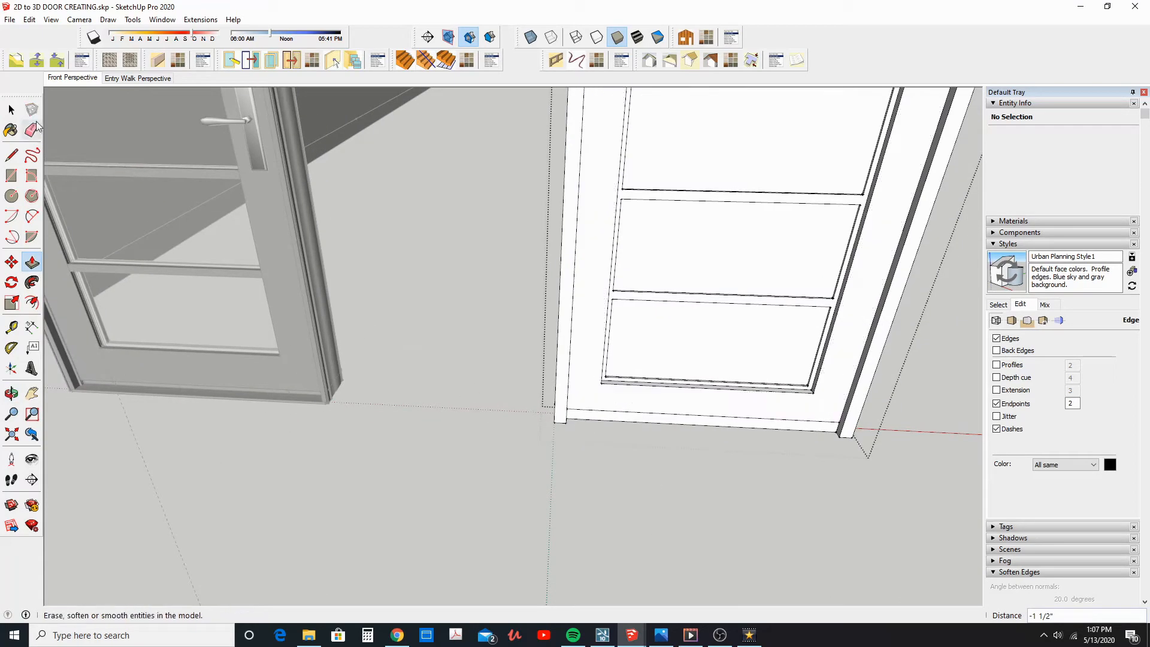
Sample the Translucent_Glass_Blue material from a glass pane of the existing black door
left_click(12, 110)
scroll(563, 390, "down", 2)
middle_click_drag(578, 419, 612, 377)
left_click(779, 351)
scroll(590, 339, "down", 2)
scroll(611, 378, "down", 4)
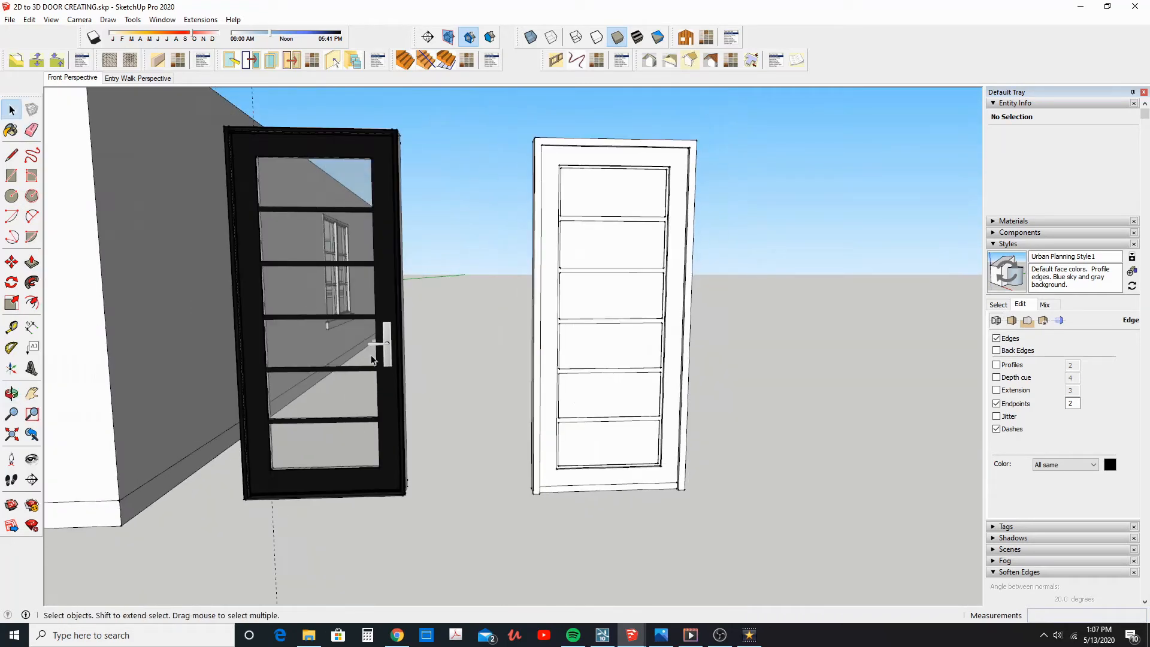
left_click(11, 131)
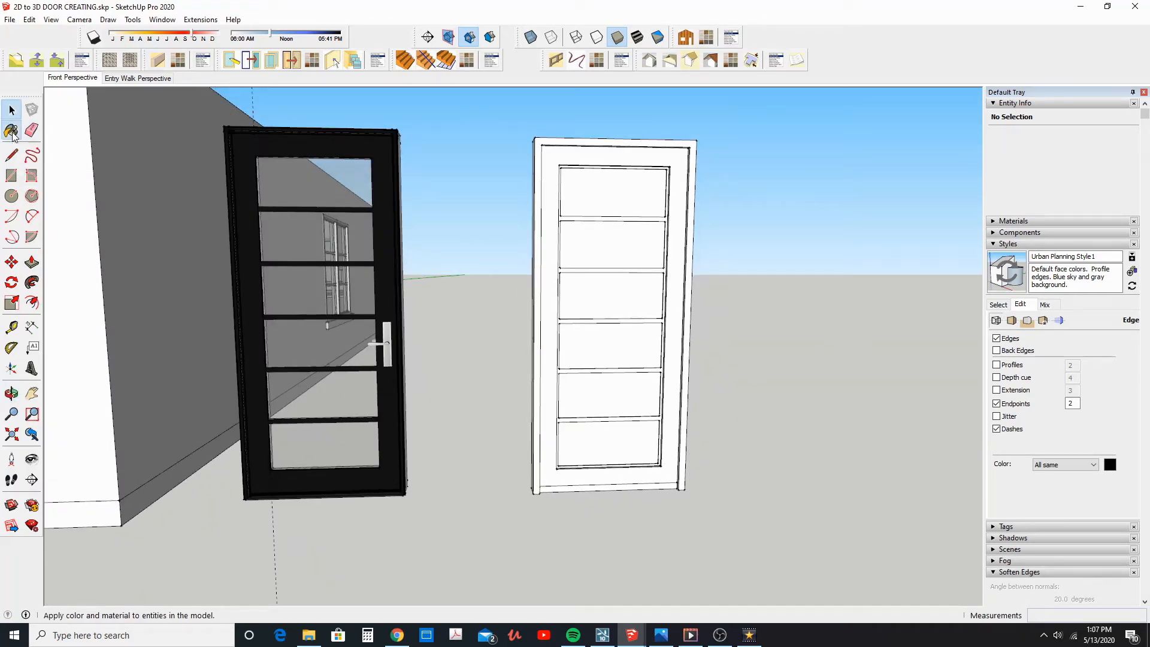
left_click(347, 353, "alt")
Open the white door group and paint all six panes with Translucent_Glass_Blue
left_click(12, 110)
double_click(620, 263)
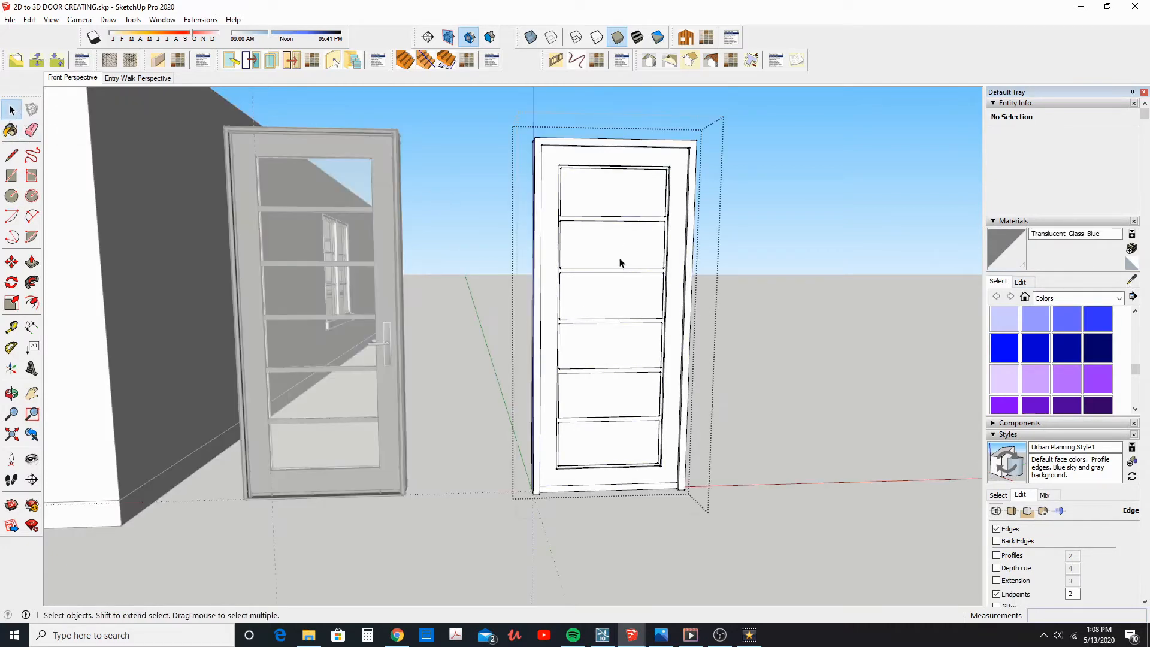
left_click(611, 250)
left_click(1003, 255)
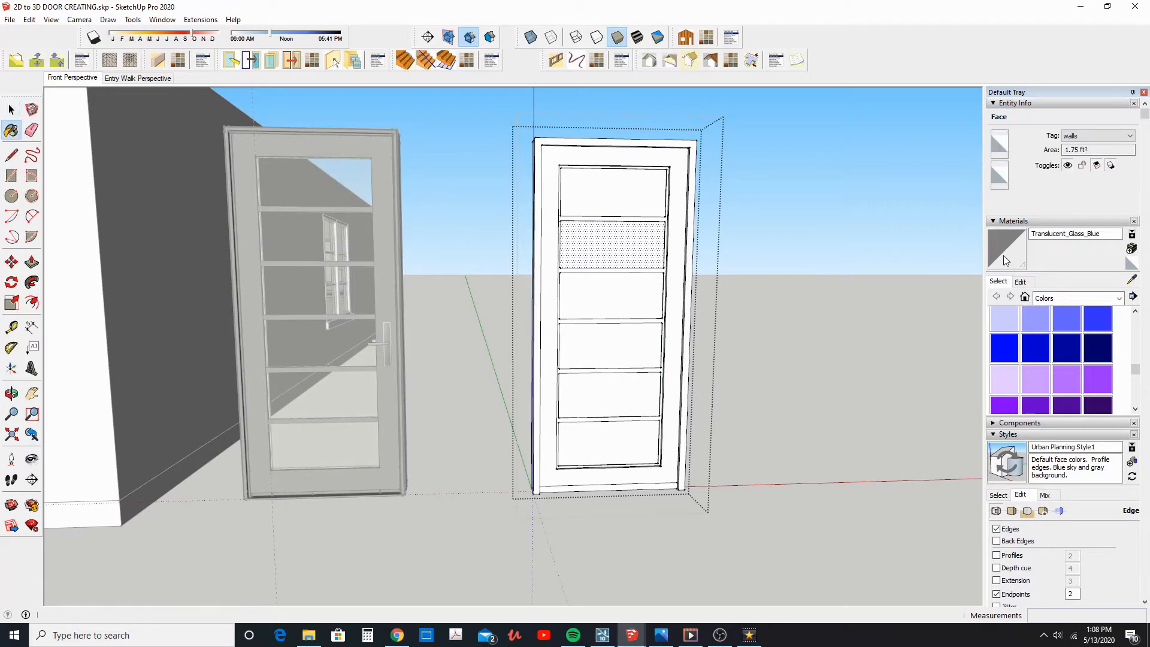
left_click(620, 258)
left_click(619, 204)
left_click(617, 292)
left_click(621, 335)
left_click(631, 383)
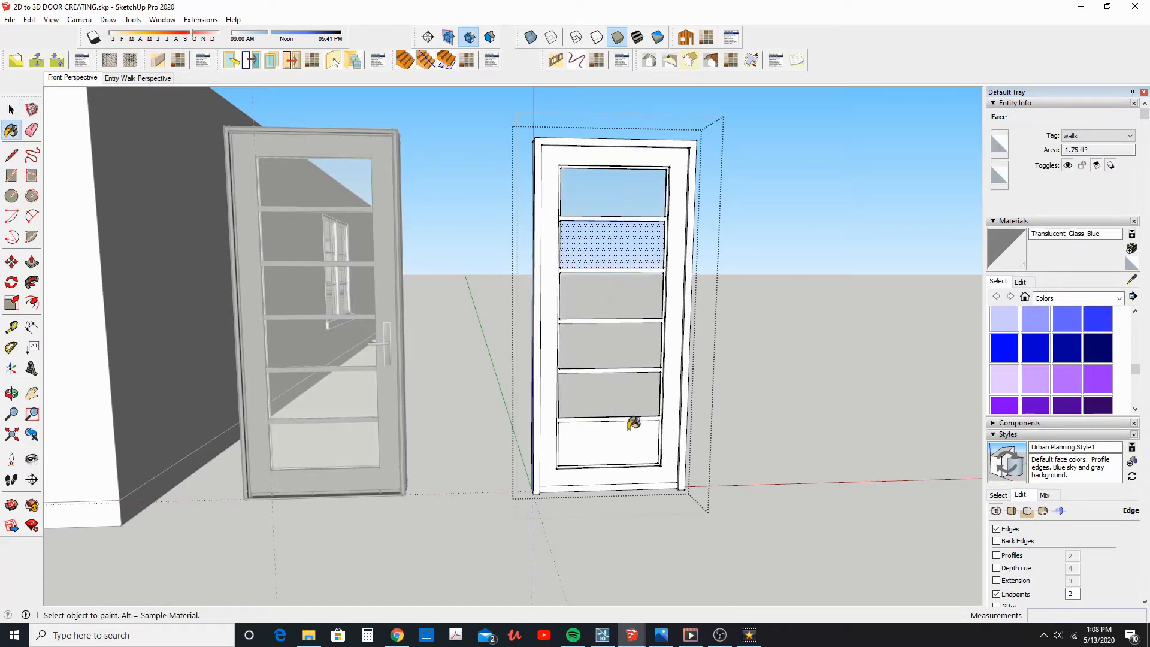
left_click(630, 440)
key("space")
left_click(725, 308)
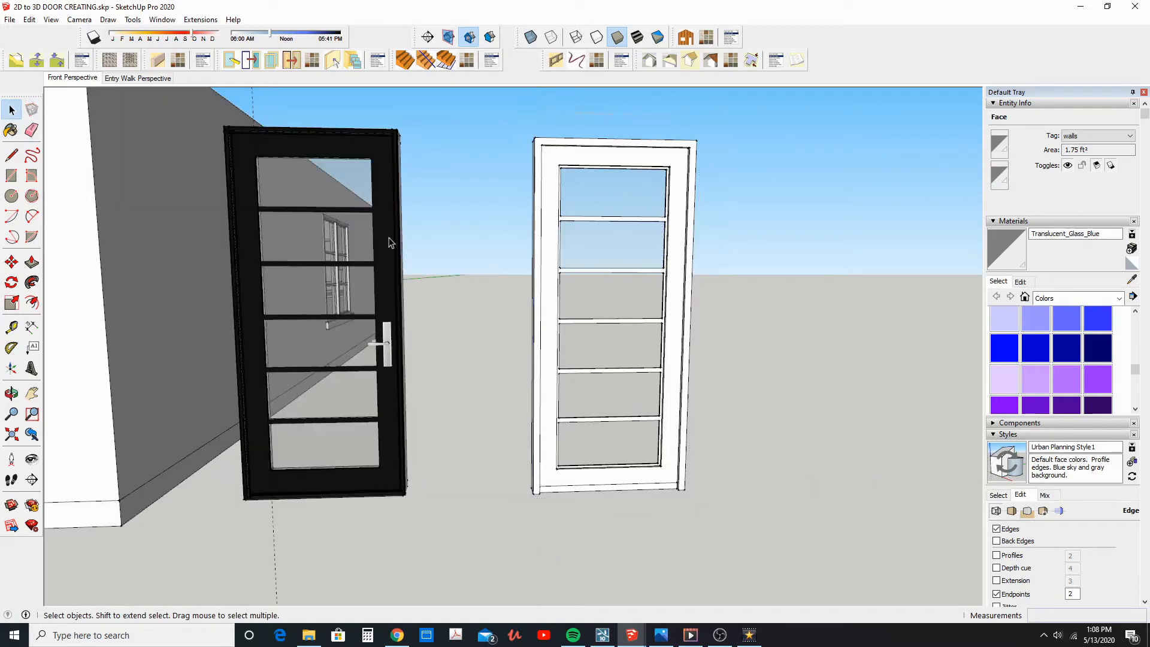
Draw reference lines beside the white door, from the frame's bottom corner outward and up to roughly the handle height
scroll(411, 354, "up", 2)
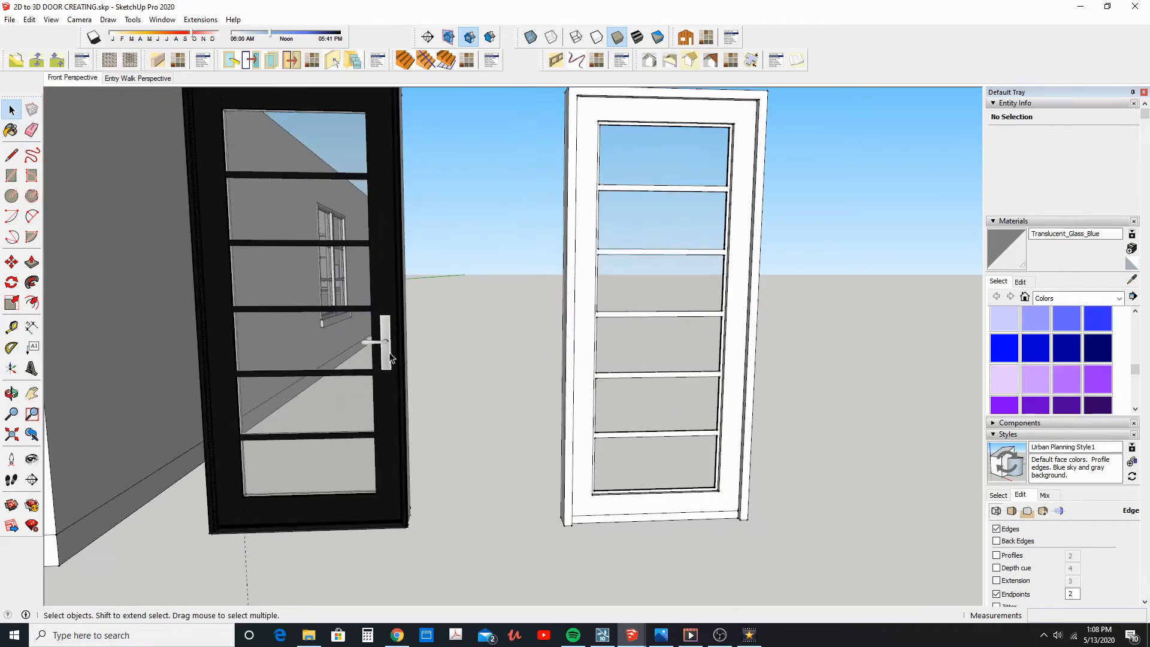
left_click(386, 353)
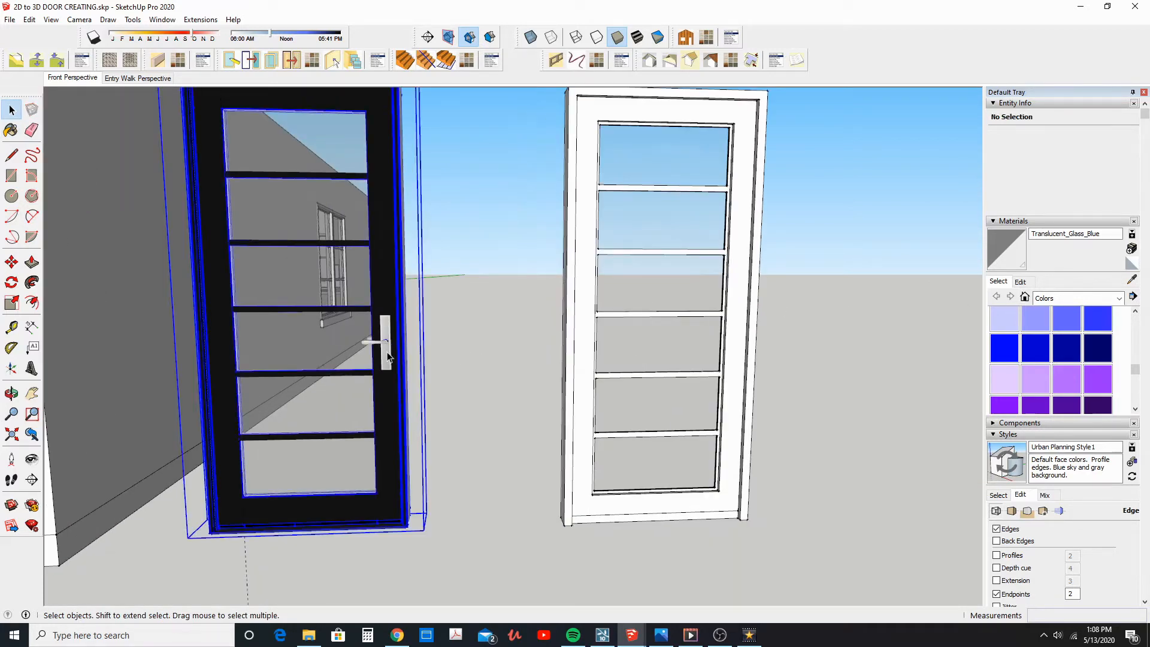
left_click(748, 519)
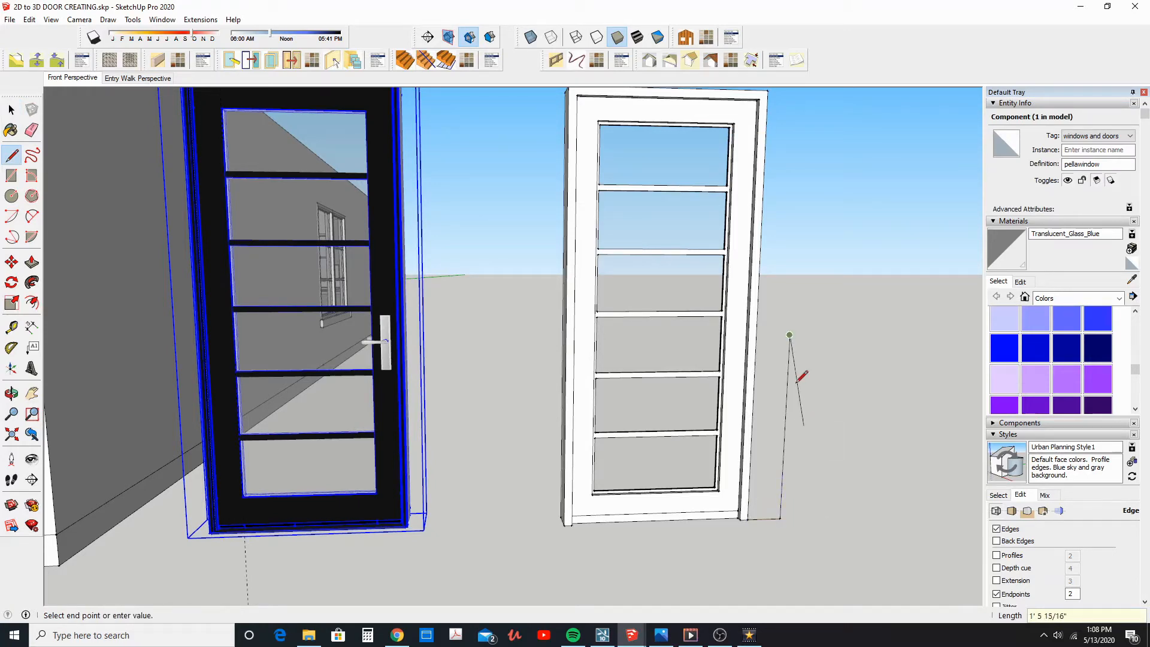
scroll(780, 330, "up", 2)
scroll(782, 329, "down", 6)
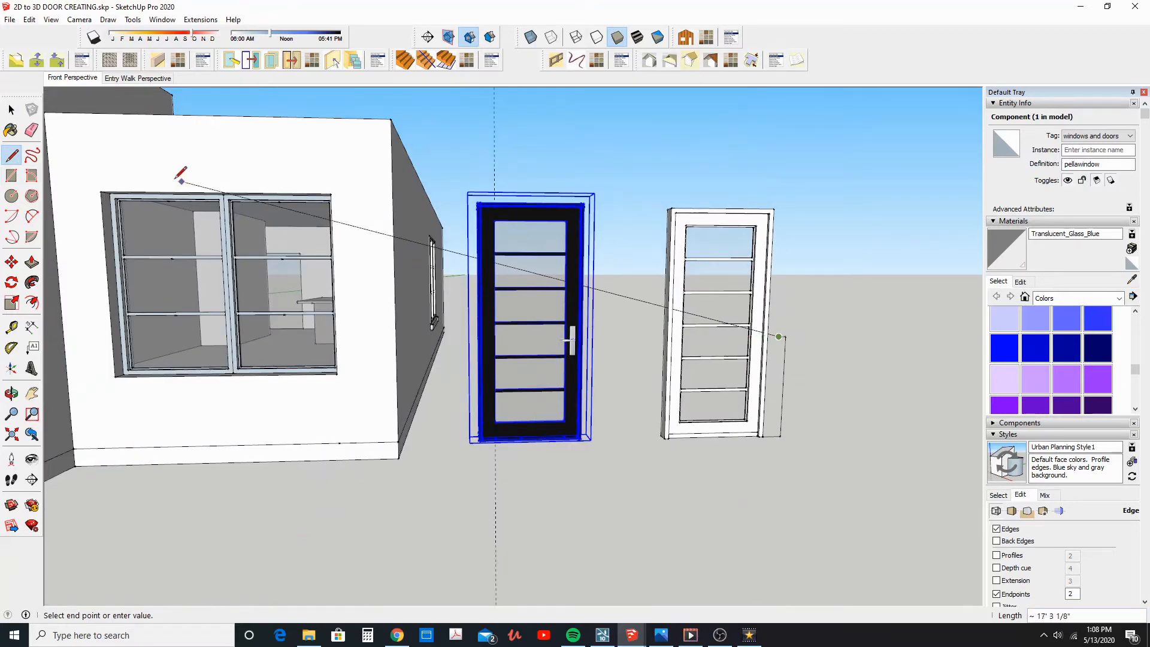
key("space")
Copy the handle component from inside the black door and close that component
scroll(572, 347, "up", 5)
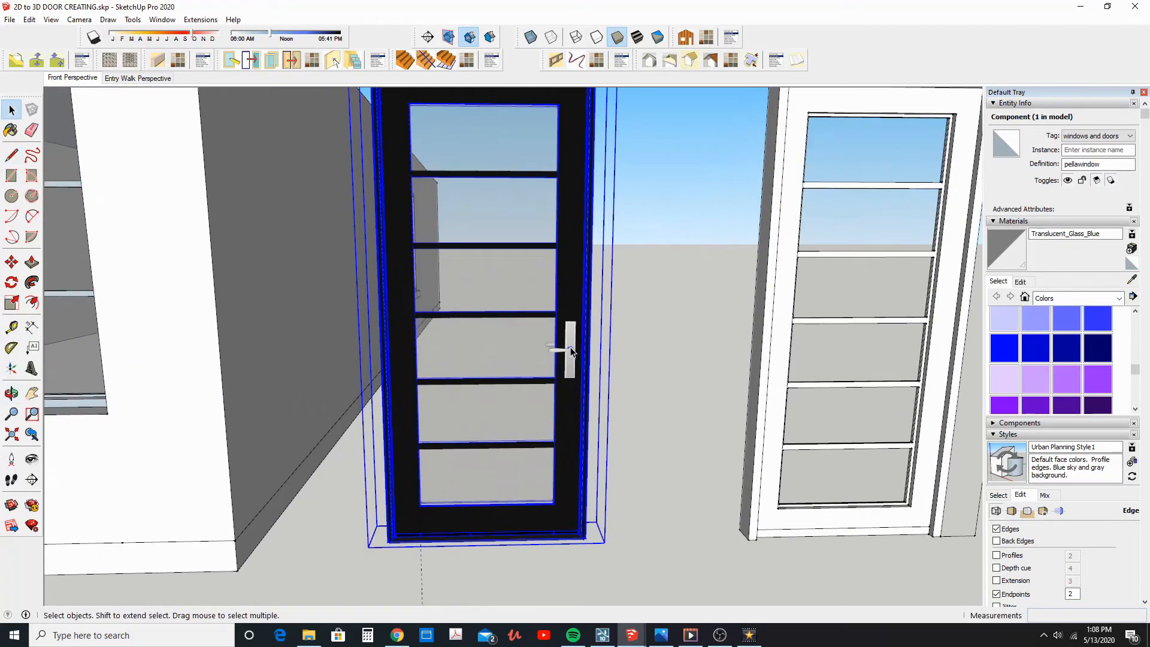
double_click(572, 351)
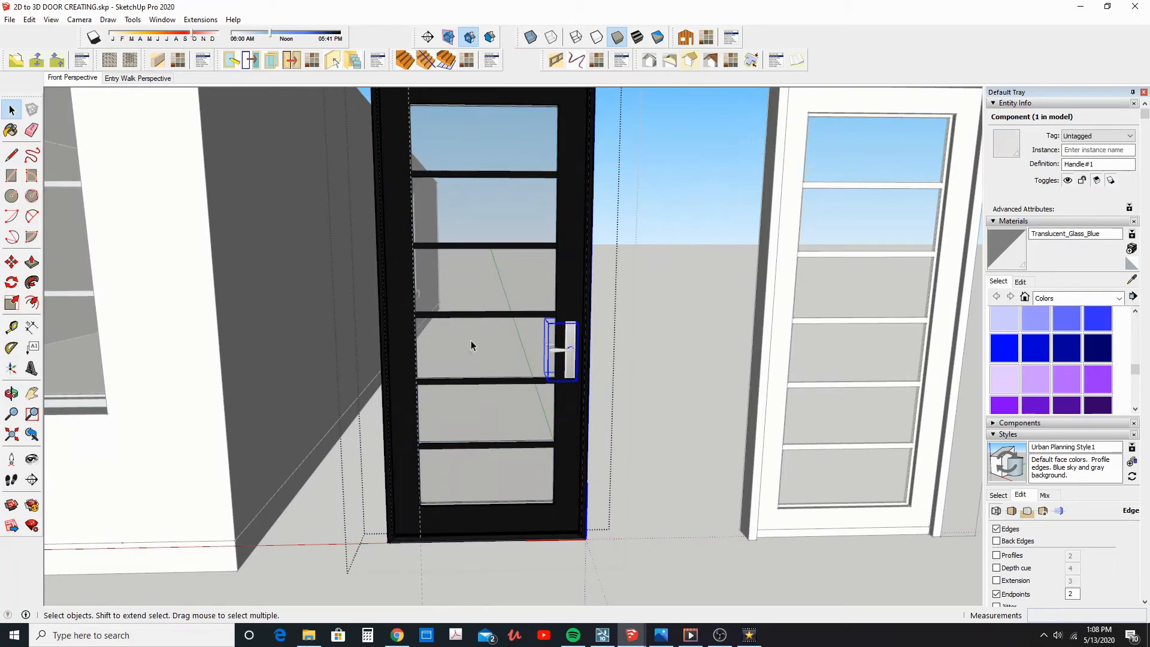
left_click(30, 24)
left_click(49, 79)
middle_click_drag(720, 393, 574, 406)
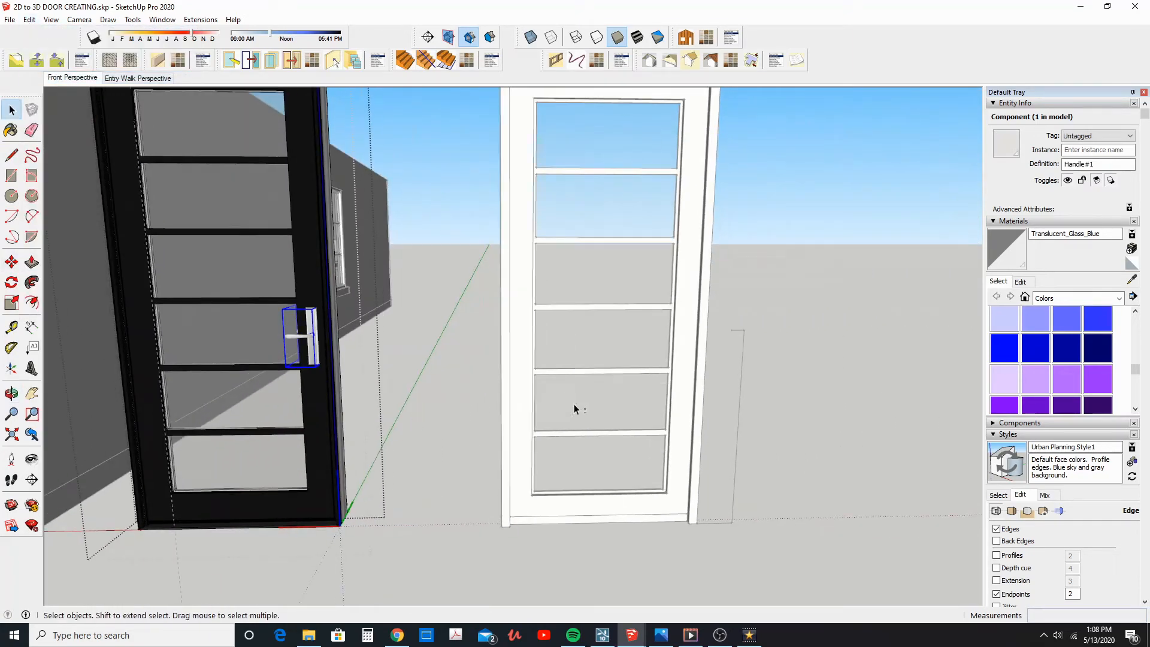
key("Escape")
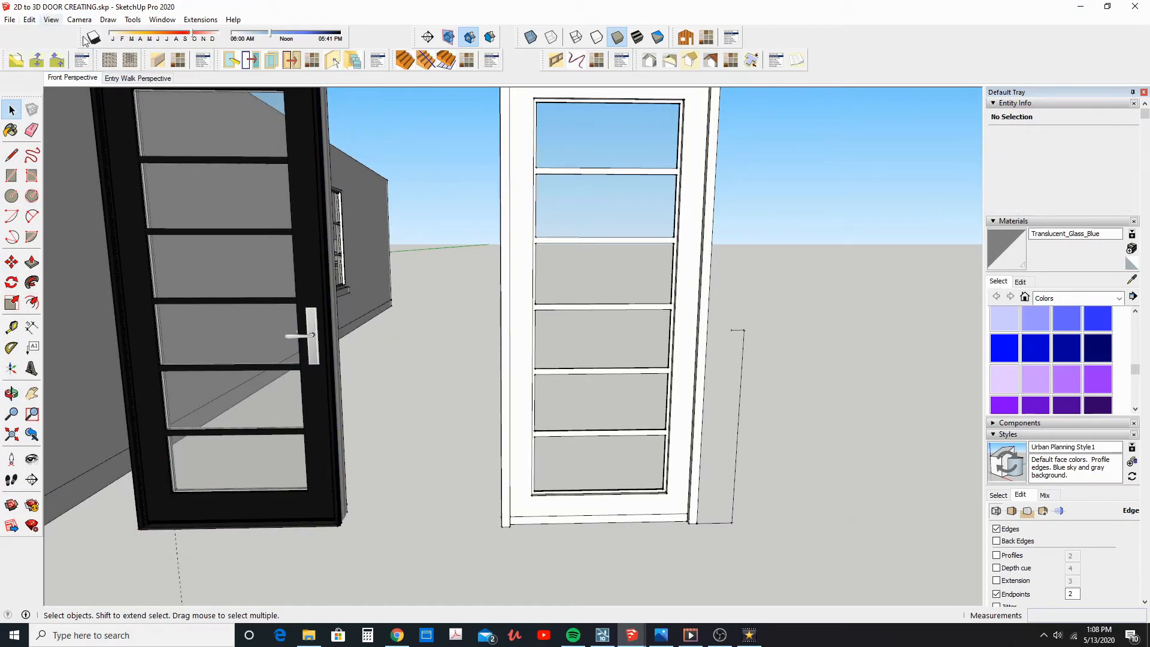
Open the white door group and paste the copied handle beside the frame's handle-side jamb near the reference height
double_click(552, 209)
left_click(30, 20)
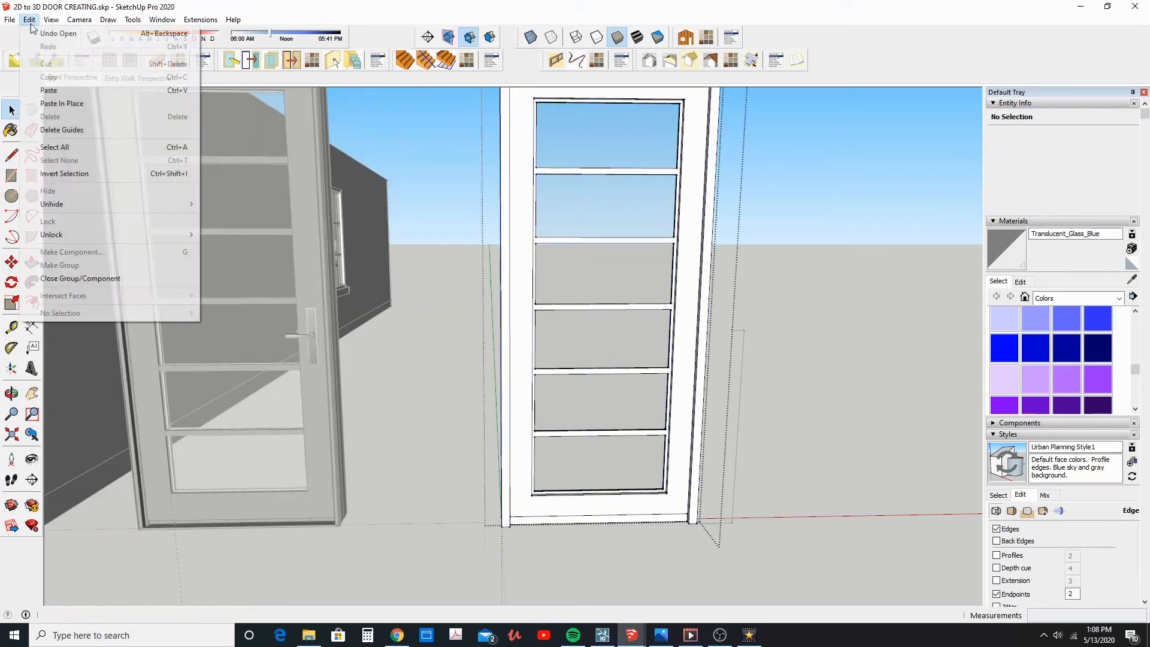
left_click(49, 89)
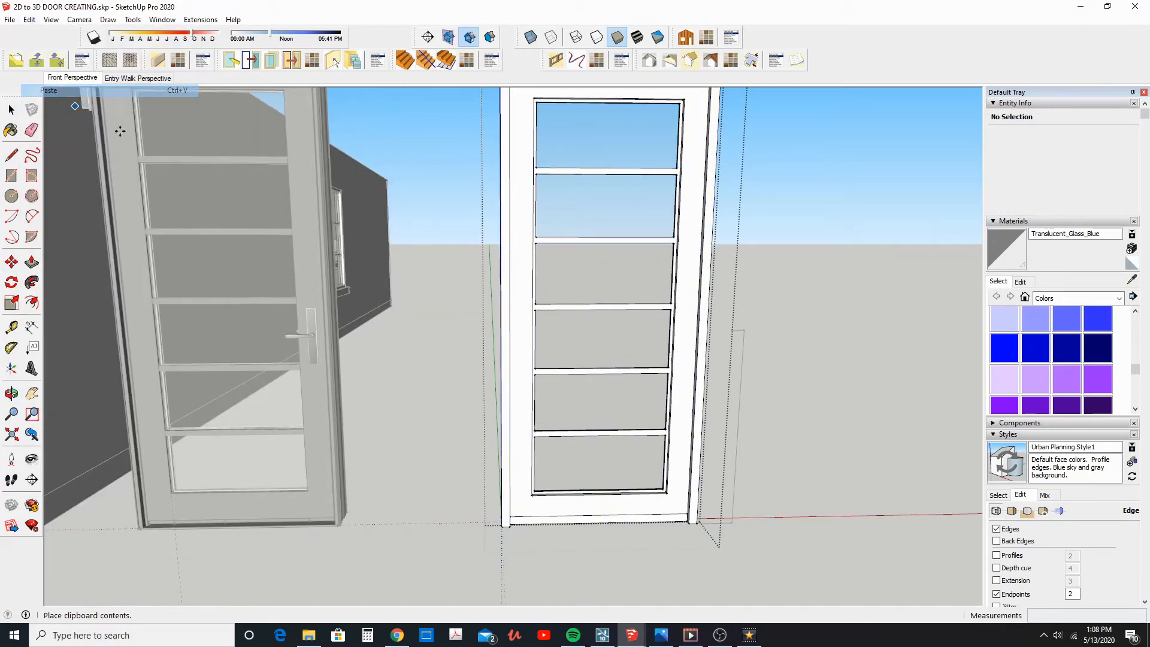
left_click(706, 359)
middle_click_drag(712, 347, 731, 375)
scroll(732, 376, "up", 6)
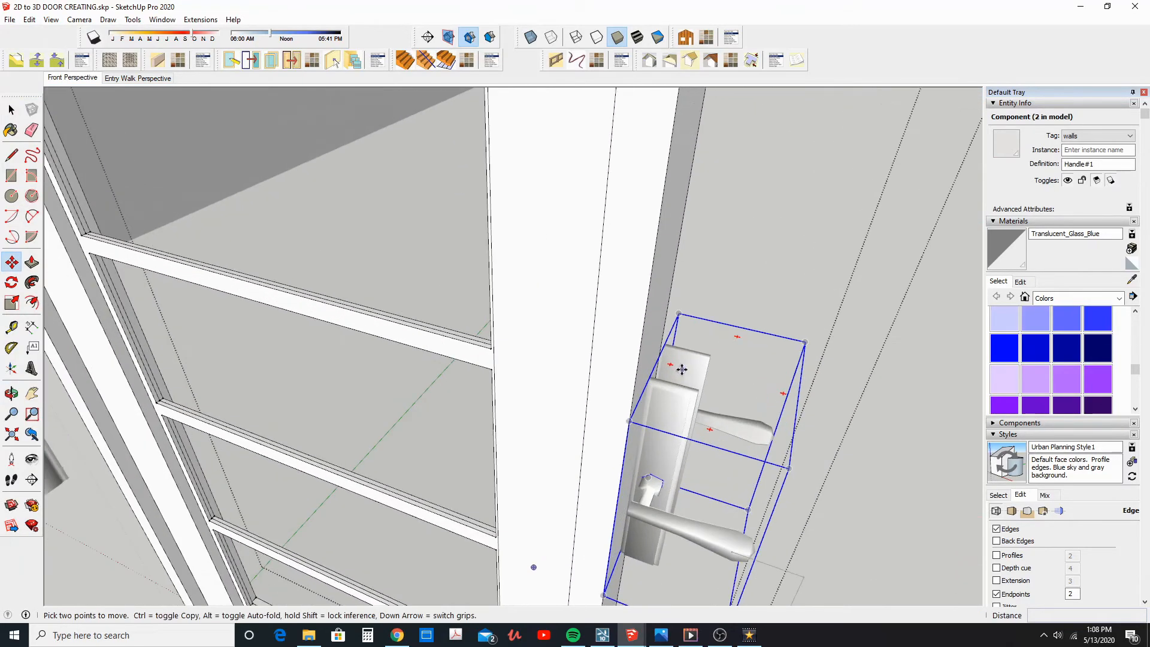
Try to move the pasted handle horizontally from the jamb onto the door's stile
middle_click_drag(672, 387, 640, 476)
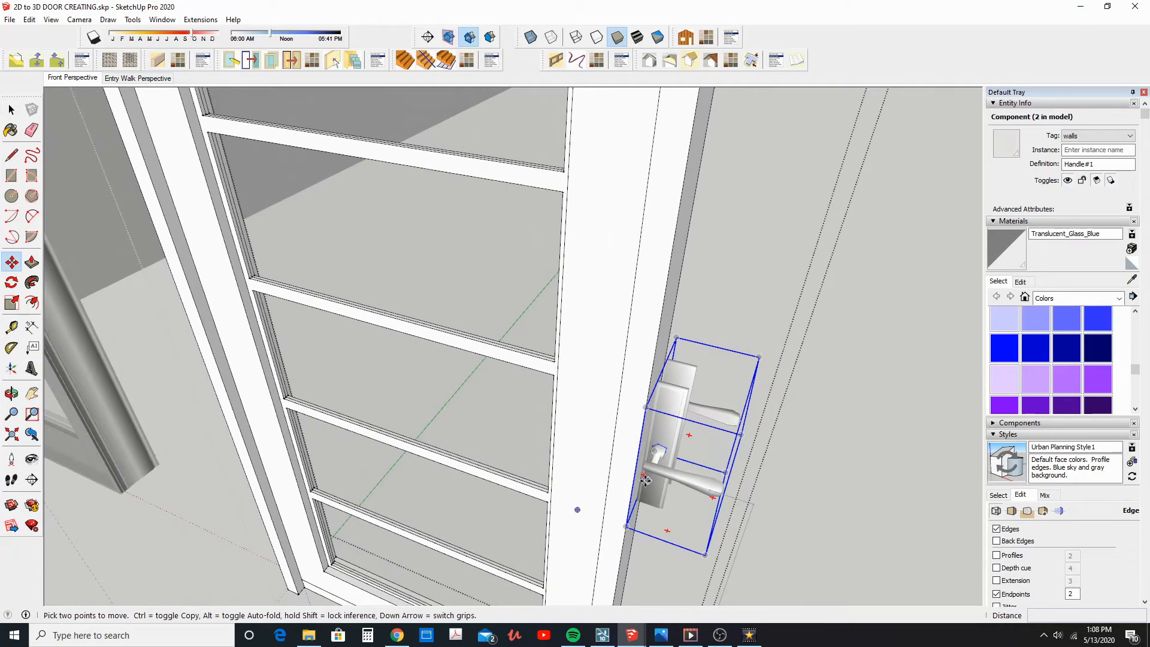
left_click(646, 481)
left_click(567, 480)
middle_click_drag(569, 480, 696, 484)
scroll(696, 469, "down", 3)
key("ctrl+z")
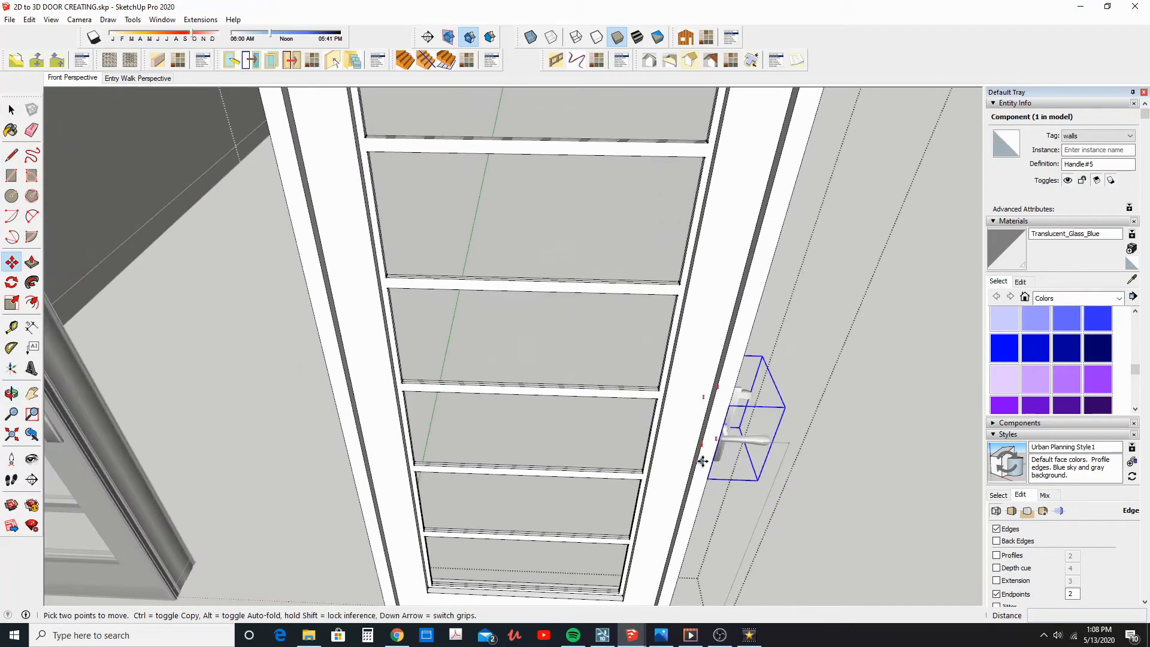
left_click(769, 425)
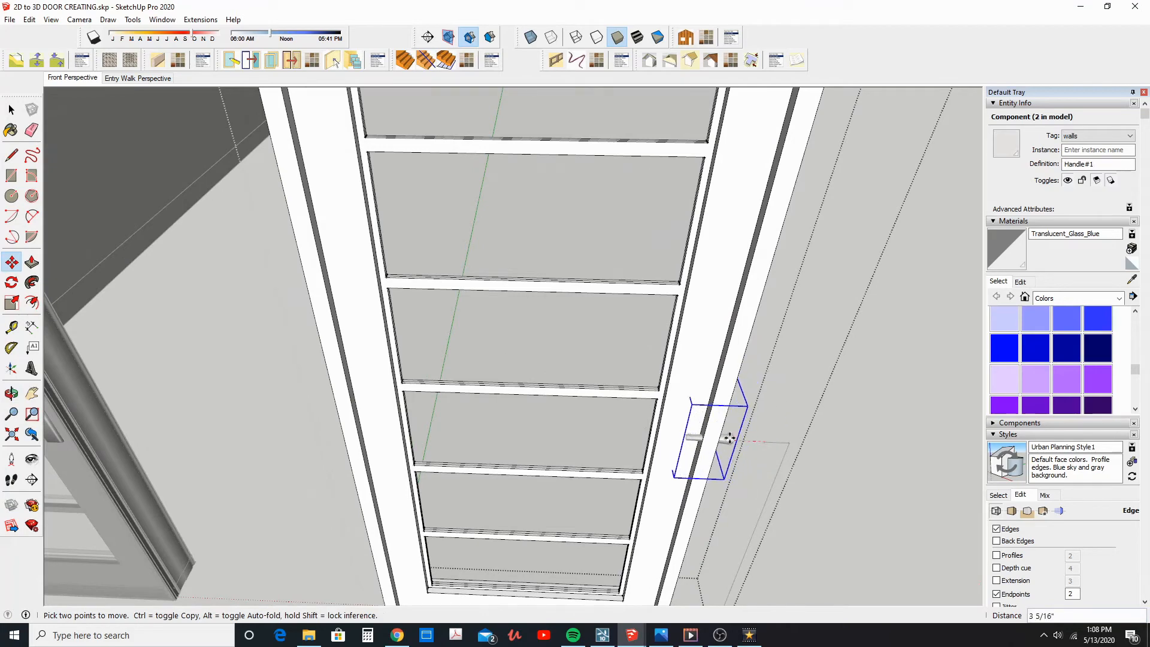
scroll(725, 437, "down", 3)
key("Escape")
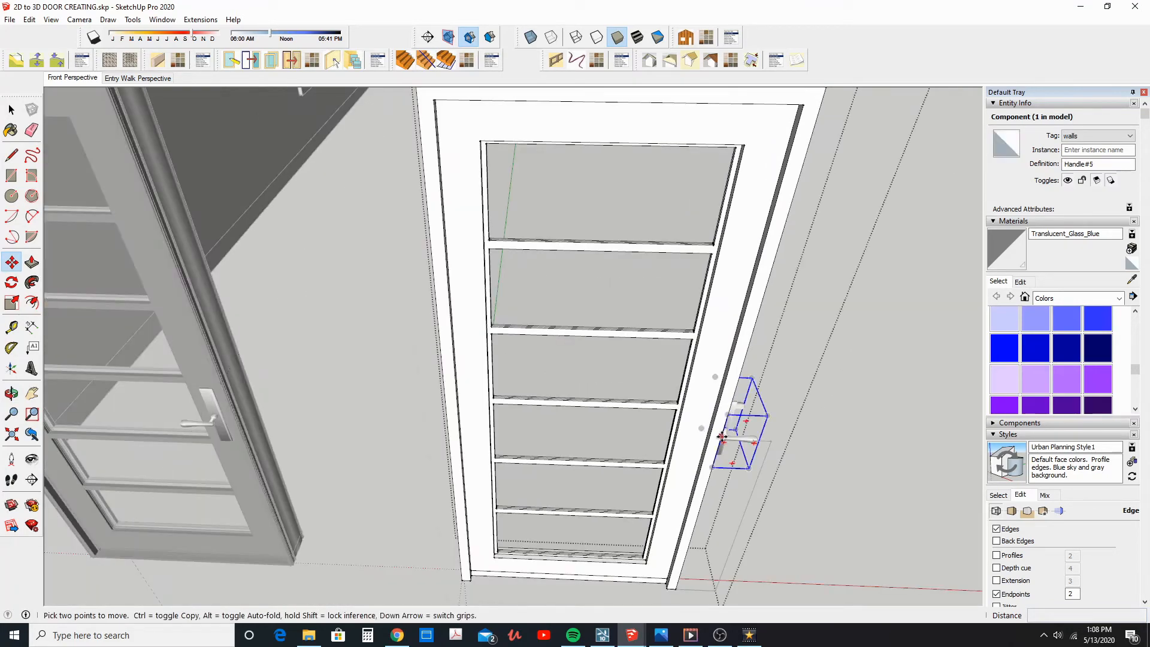
Try again to slide the handle inward about 5 7/16" from the jamb to the stile
scroll(725, 437, "up", 3)
left_click(742, 441)
left_click(686, 438)
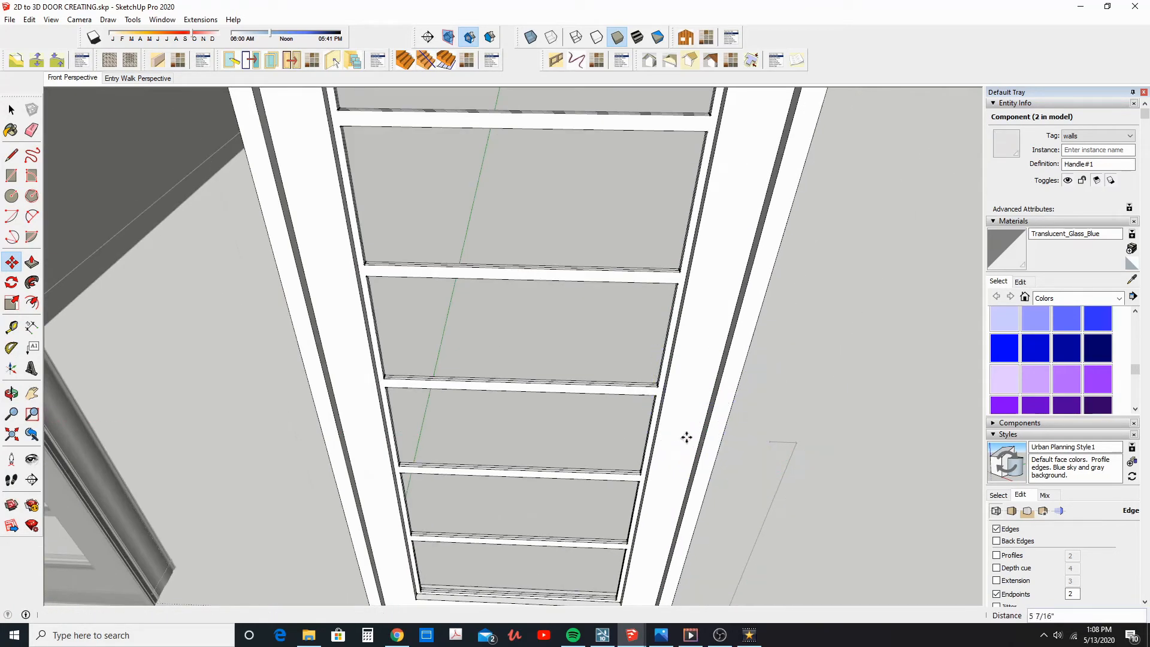
scroll(678, 442, "down", 3)
scroll(669, 448, "down", 2)
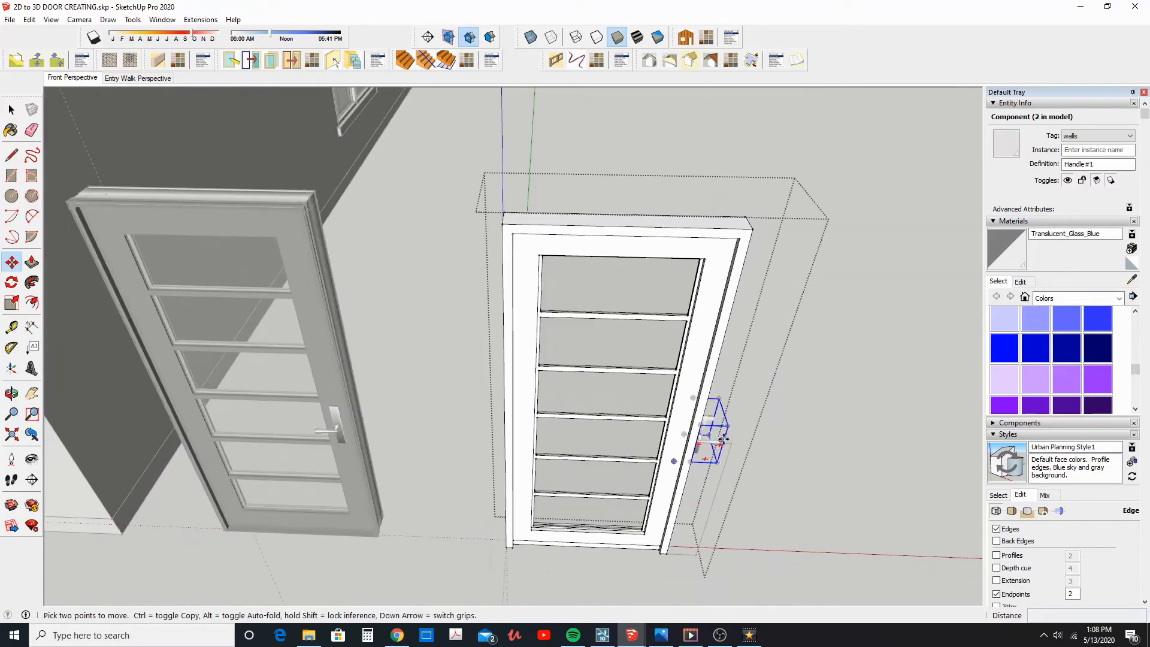
left_click(723, 439)
scroll(710, 435, "up", 3)
key("ctrl")
key("Escape")
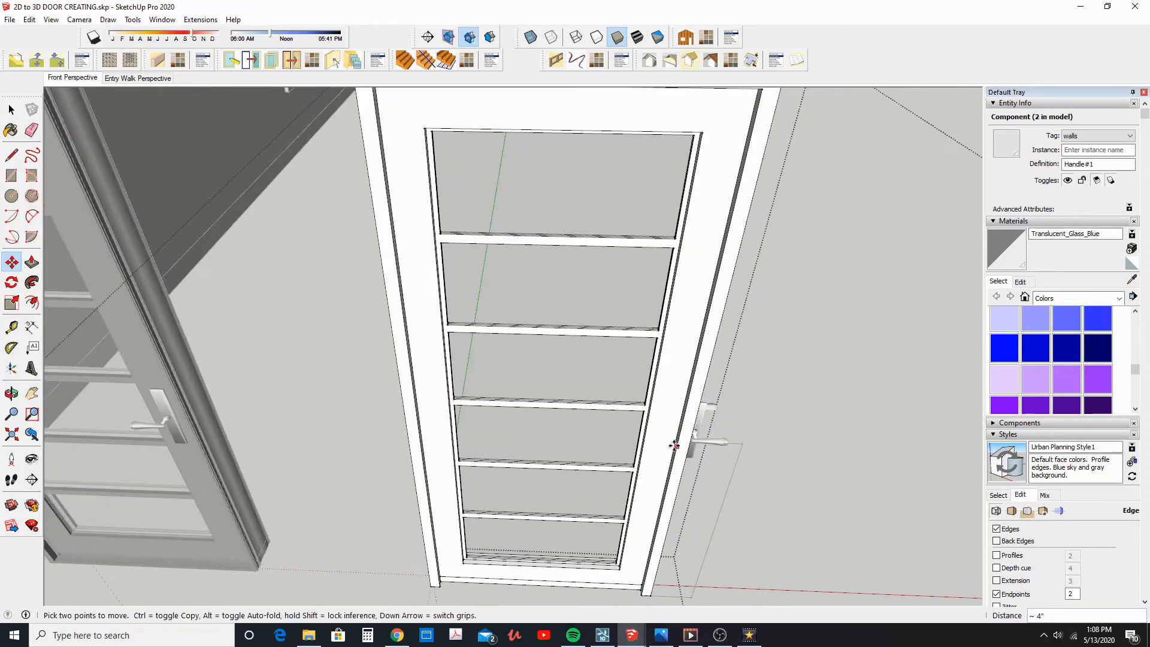
Try to move the handle by its back plate onto the door's stile from a side view, and undo the move
scroll(676, 446, "down", 3)
middle_click_drag(680, 447, 386, 324)
scroll(575, 454, "up", 2)
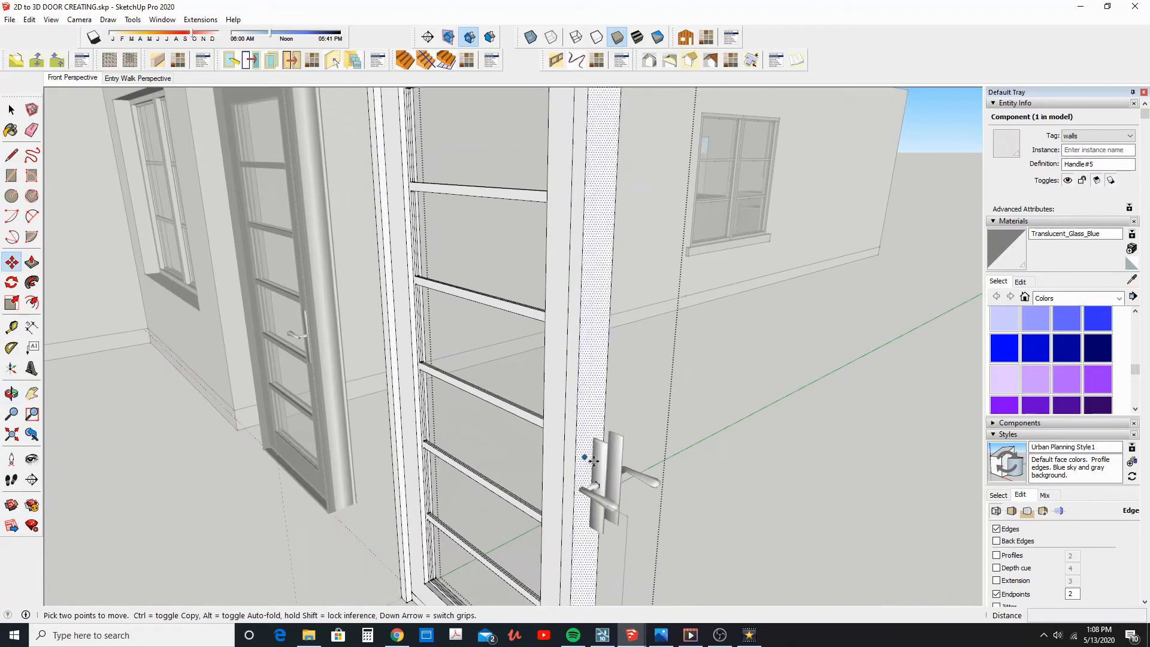
left_click(589, 467)
left_click(548, 469)
scroll(552, 469, "down", 2)
middle_click_drag(552, 469, 654, 434)
key("ctrl+z")
Select the pasted handle inside the white door group and explode its component
left_click(8, 109)
middle_click_drag(593, 369, 552, 370)
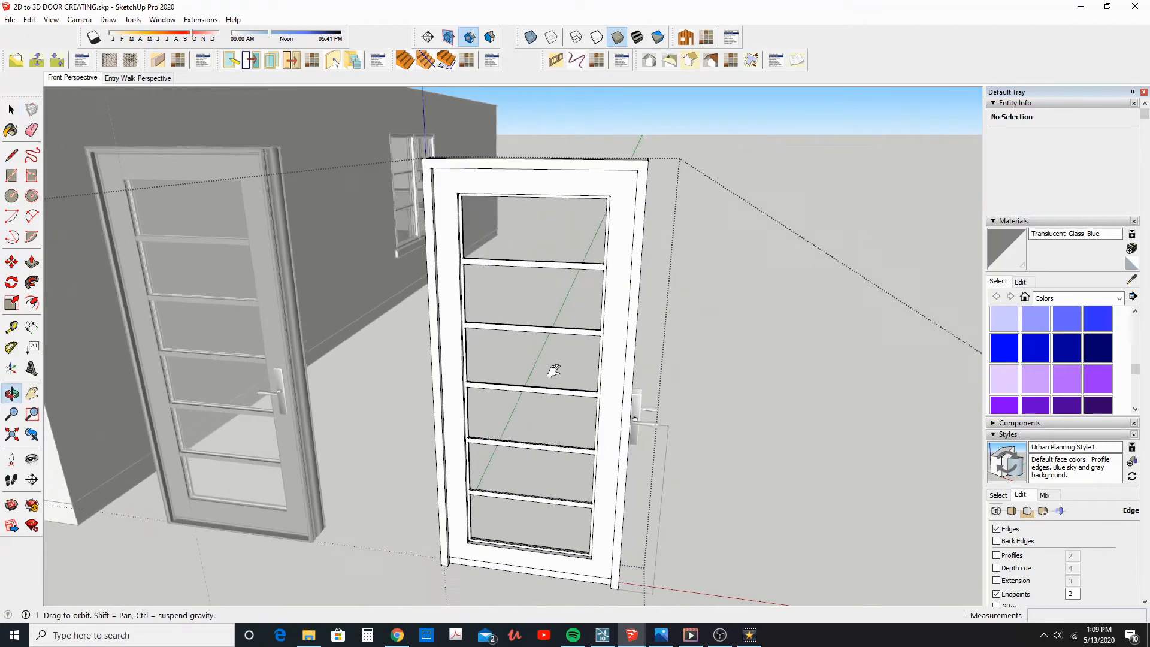
left_click(648, 439)
double_click(645, 425)
left_click(642, 423)
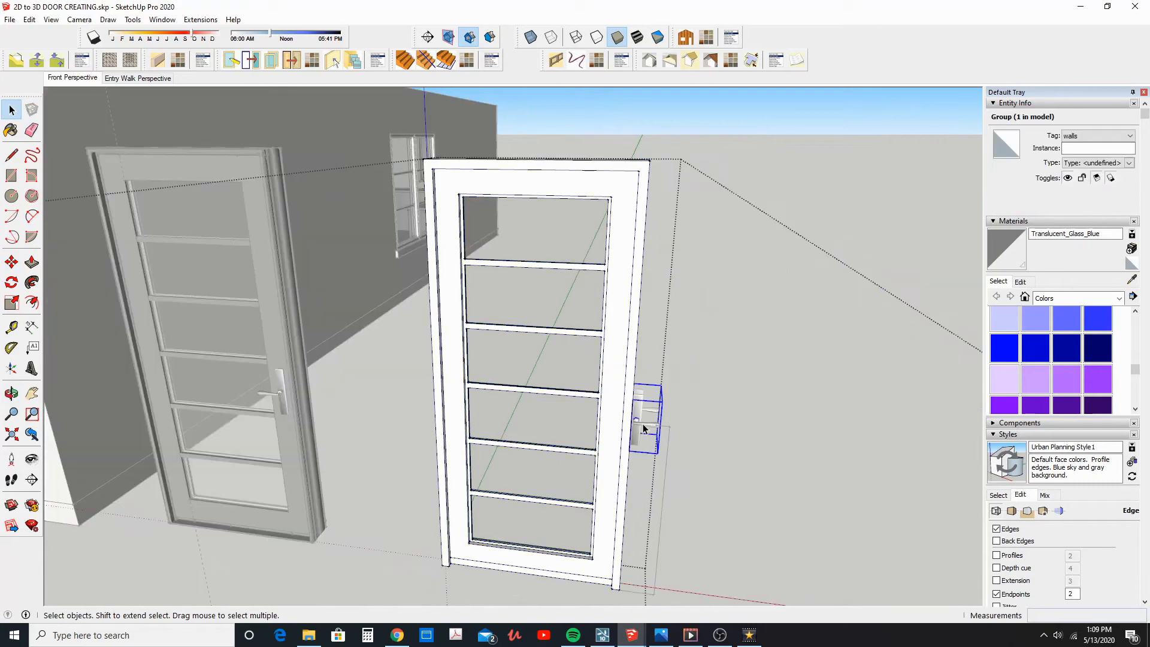
left_click(29, 20)
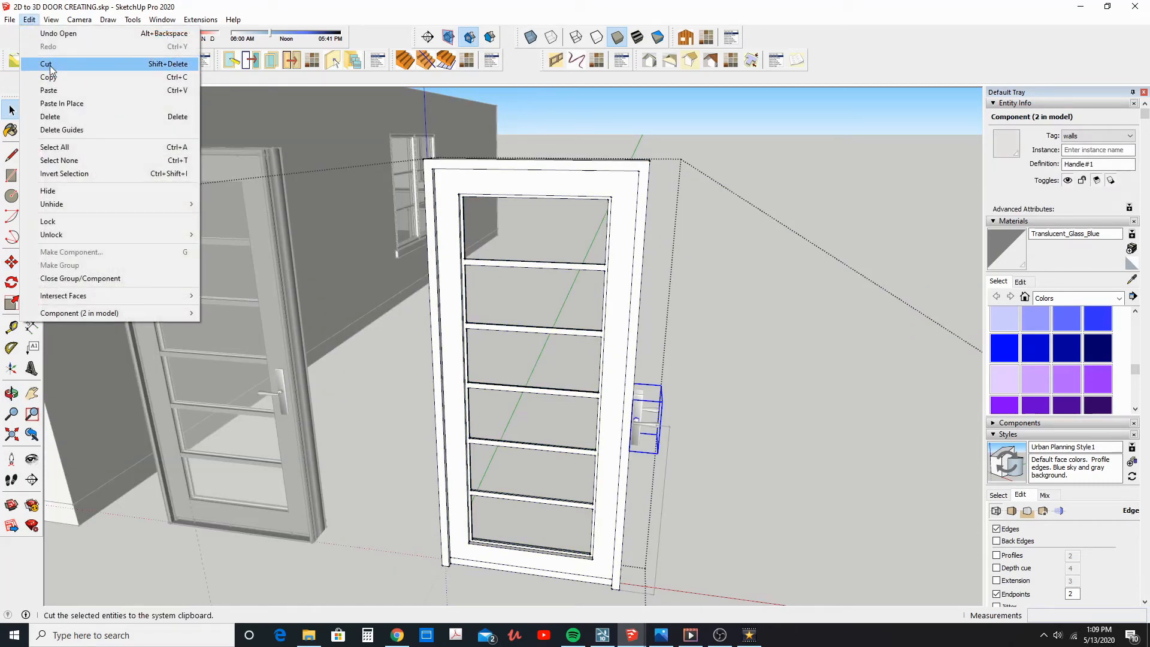
left_click(640, 423)
right_click(640, 427)
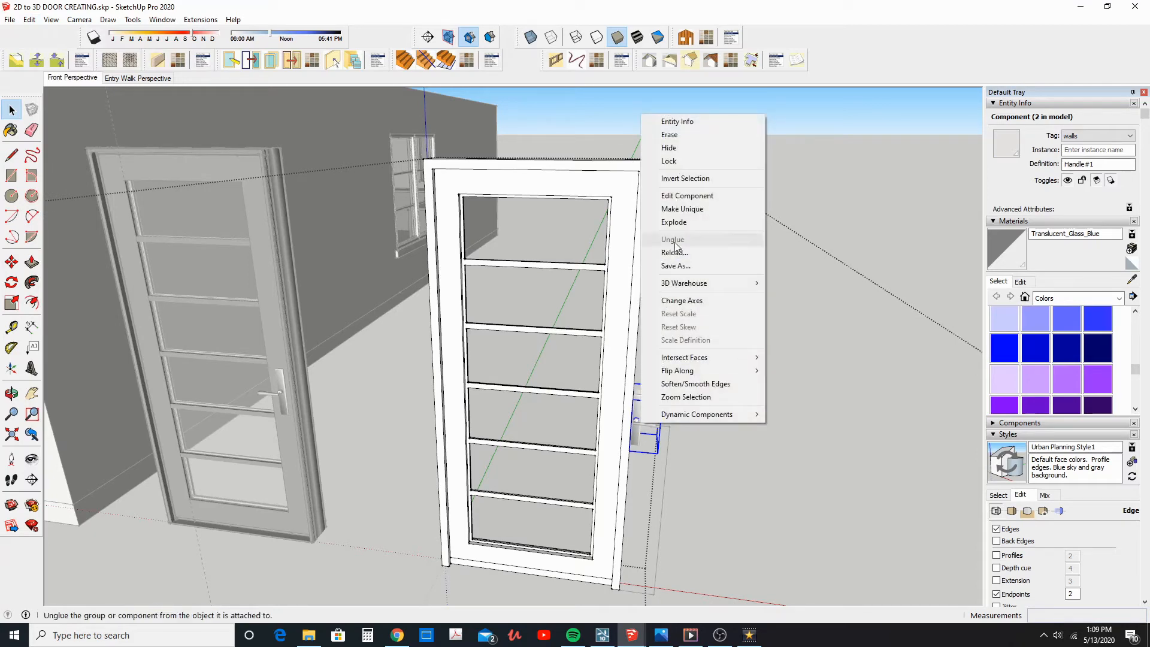
left_click(662, 221)
Select all parts of the handle inside the door group and explode the nested components
double_click(640, 430)
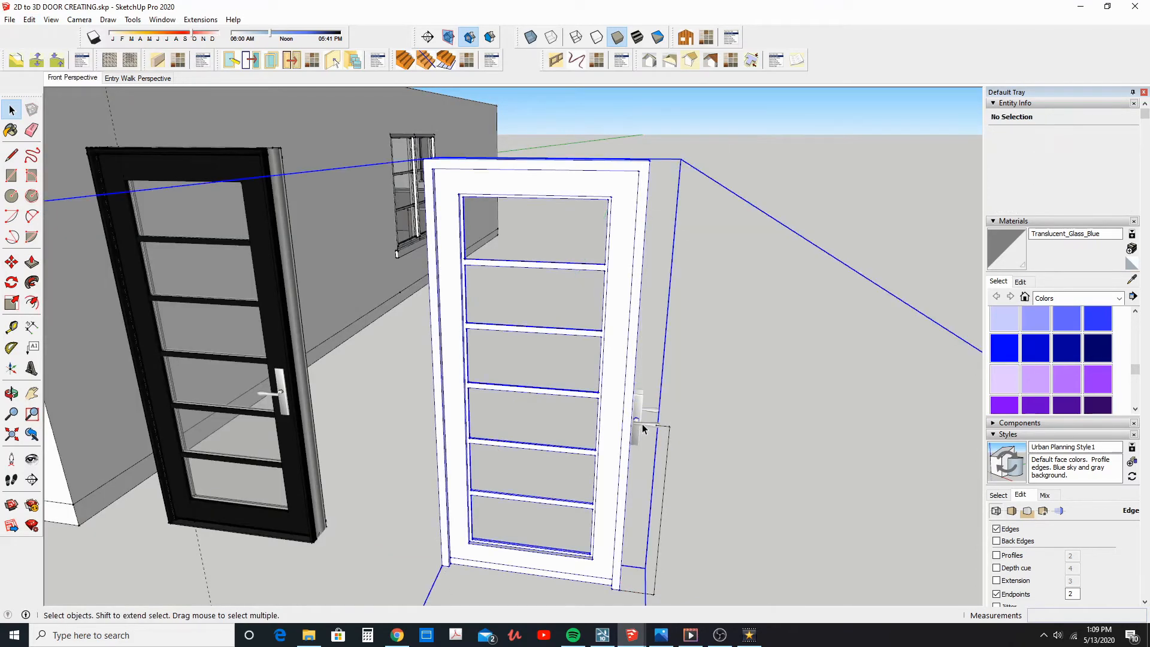
left_click(643, 427)
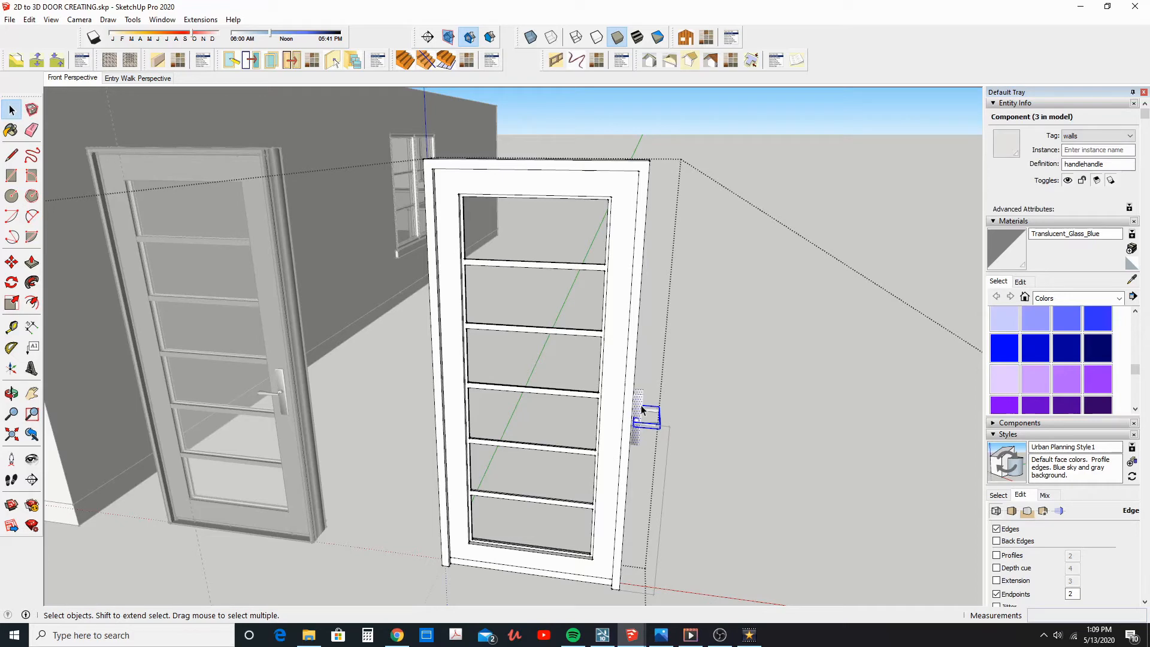
right_click(626, 418)
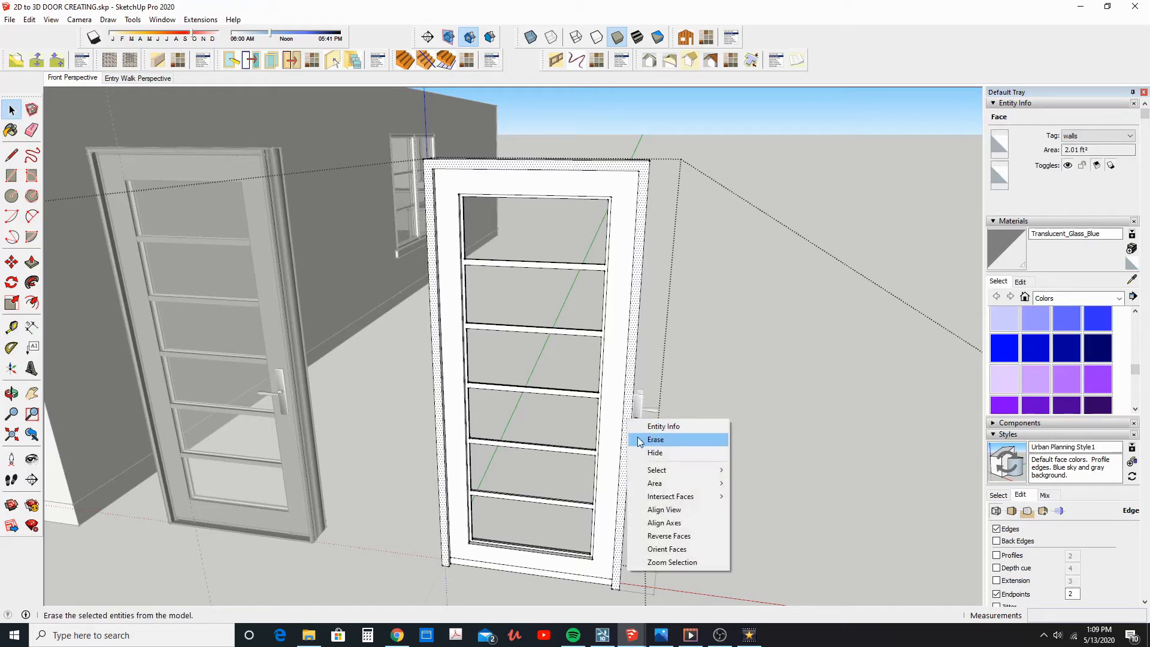
left_click(609, 466)
left_click_drag(611, 466, 700, 362)
right_click(640, 422)
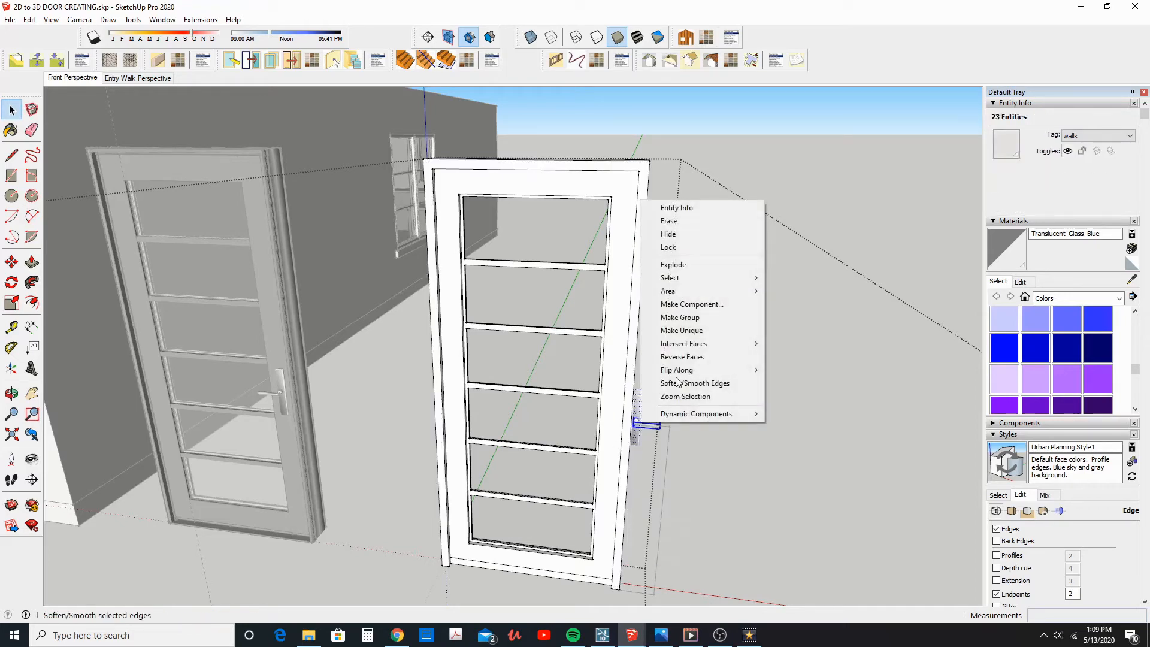
left_click(688, 270)
Group the exploded handle parts into one group inside the white door group
scroll(631, 454, "up", 2)
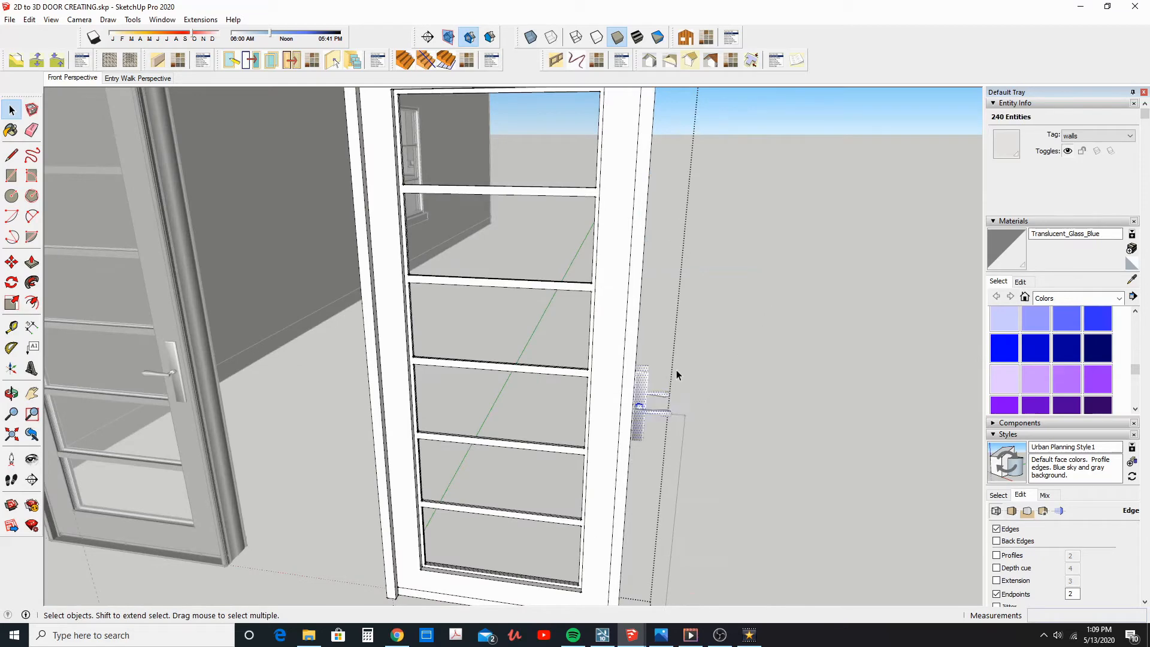
right_click(638, 403)
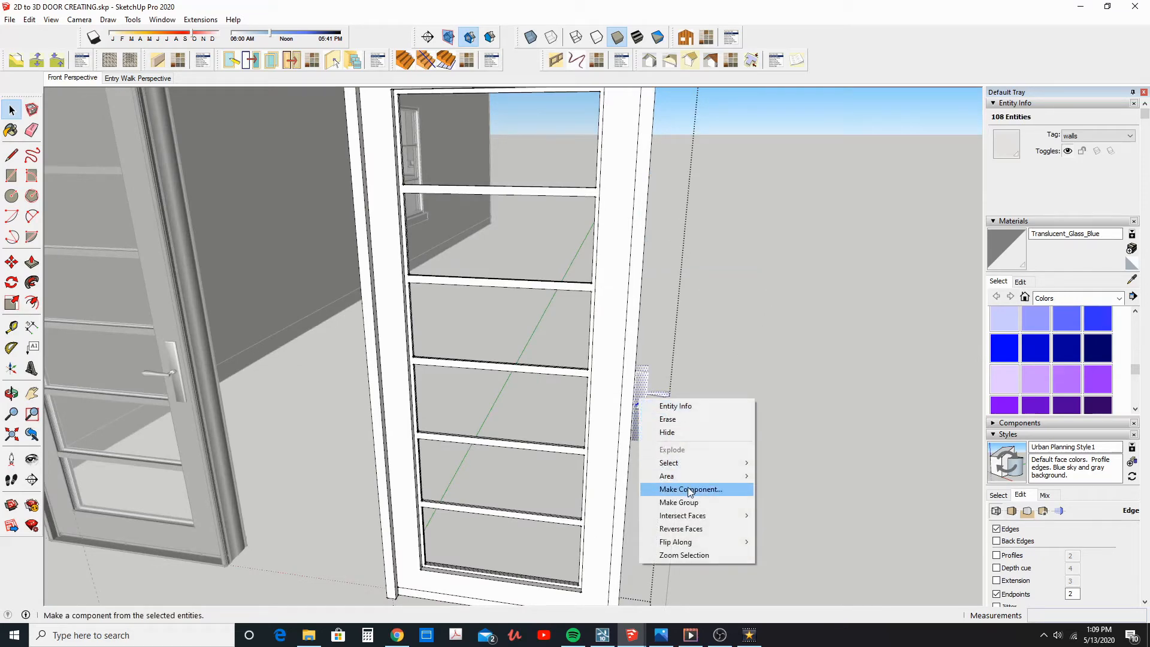
left_click(658, 502)
Cut the handle group out of the door group, exit that group and paste the handle at the door's stile
left_click(37, 22)
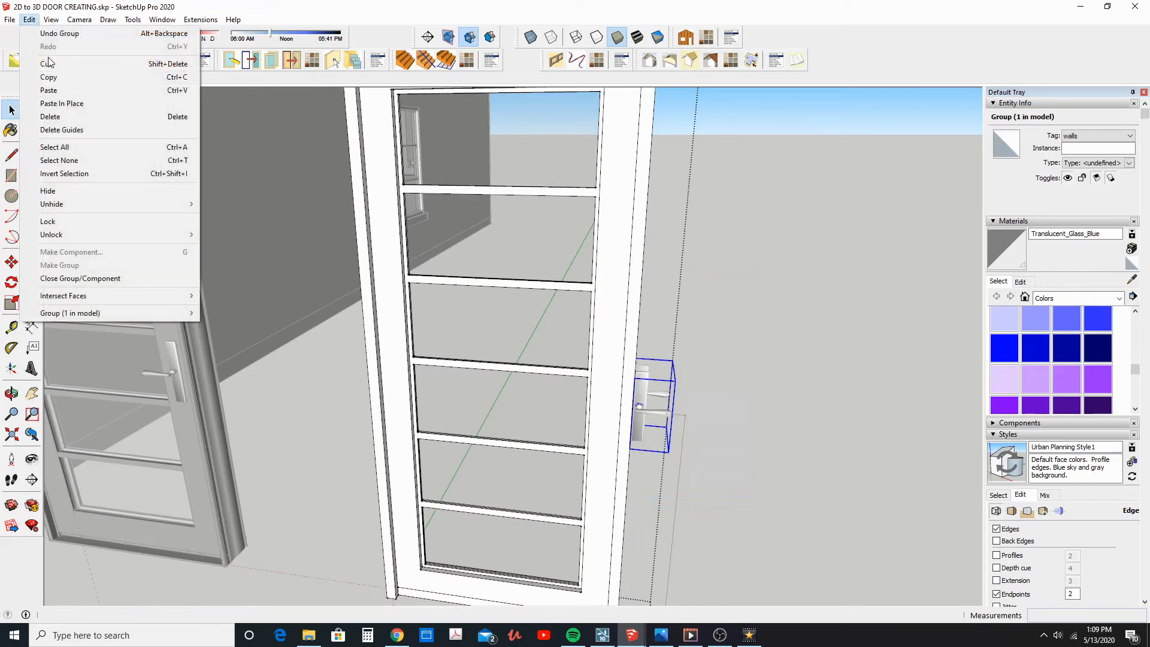
left_click(47, 62)
left_click(545, 276)
left_click(30, 20)
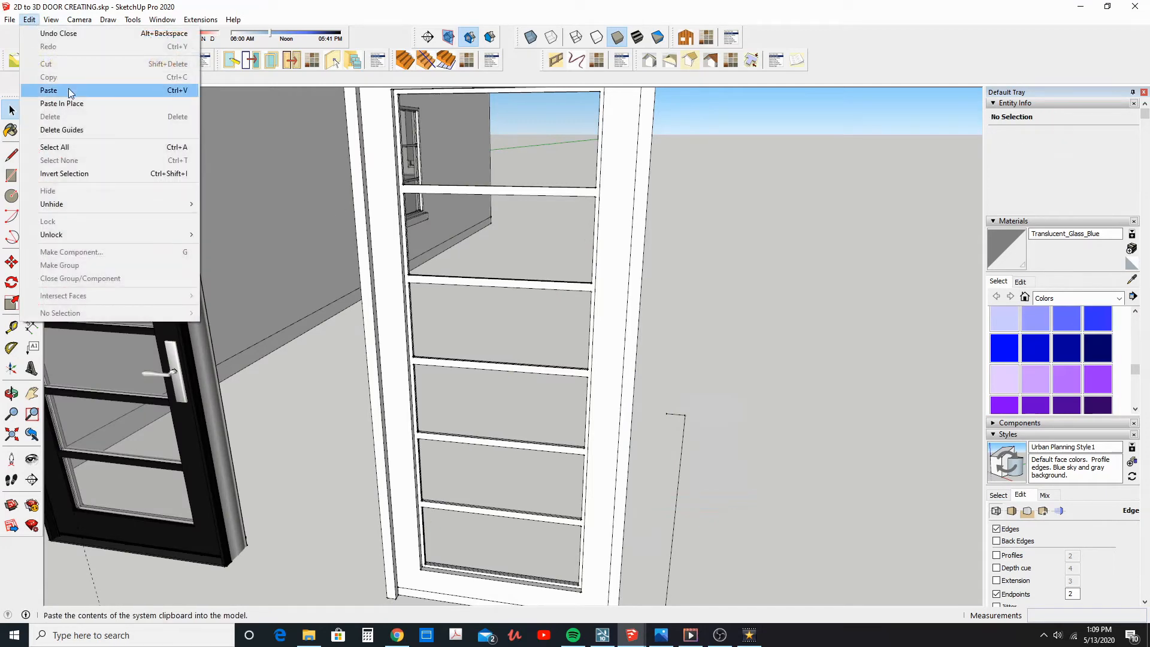
left_click(49, 91)
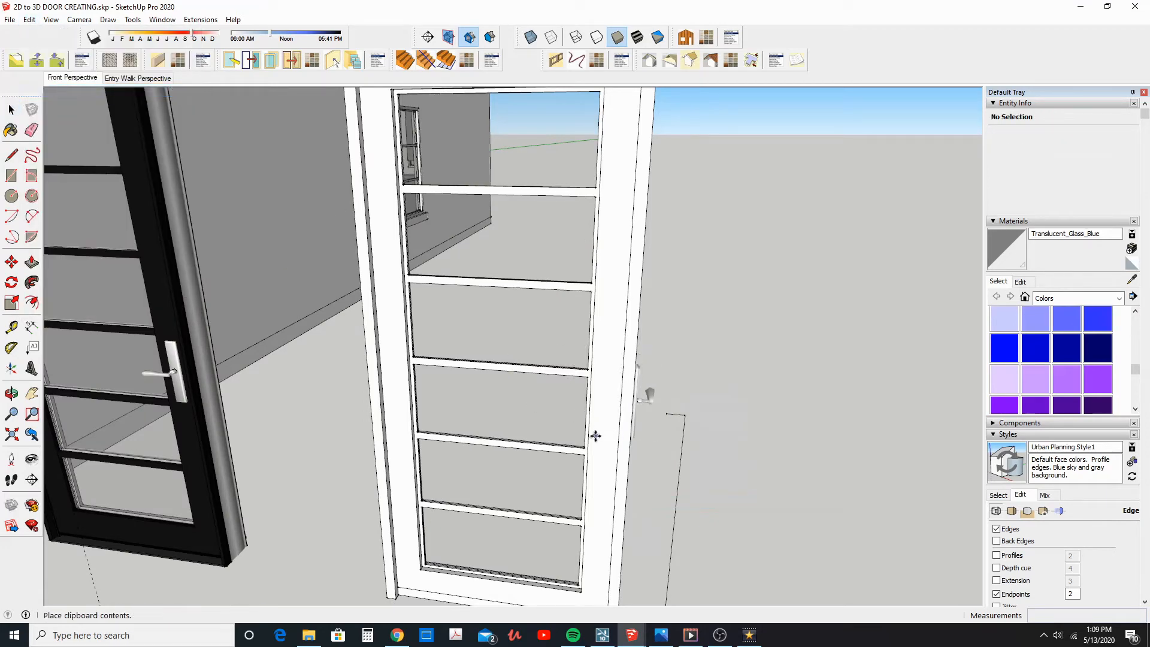
left_click(595, 435)
Rotate the pasted handle group 90 degrees in the horizontal plane so its plates line up with the door faces
scroll(623, 413, "up", 5)
scroll(581, 377, "down", 2)
middle_click_drag(527, 398, 530, 431)
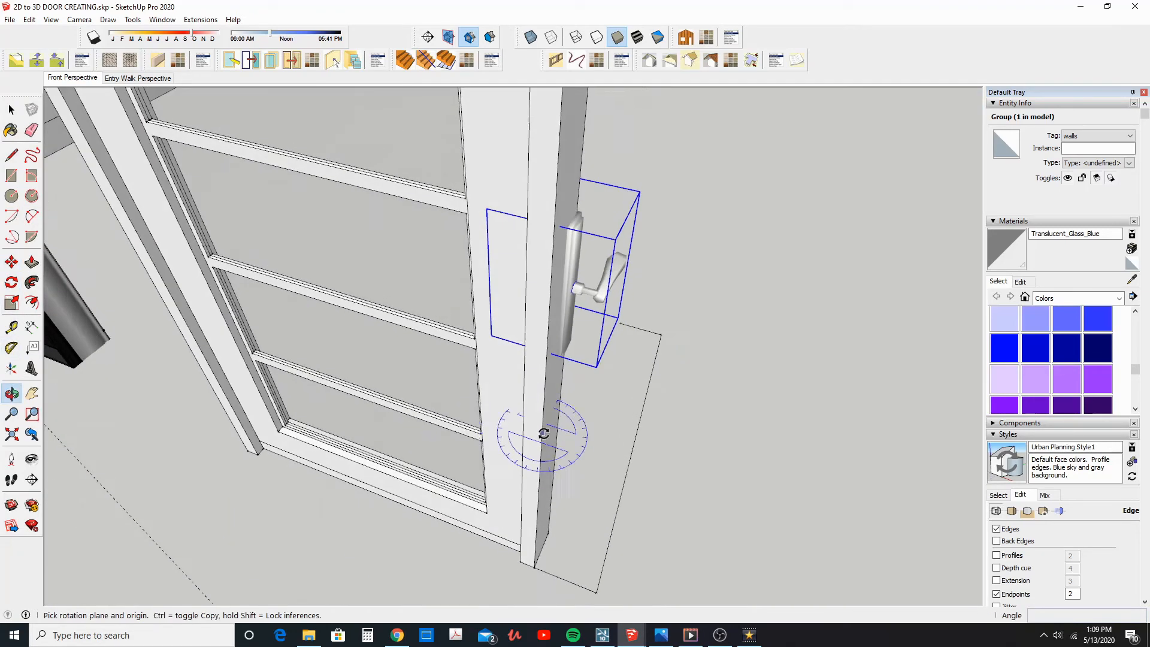
scroll(533, 446, "down", 3)
left_click(564, 510)
left_click(642, 519)
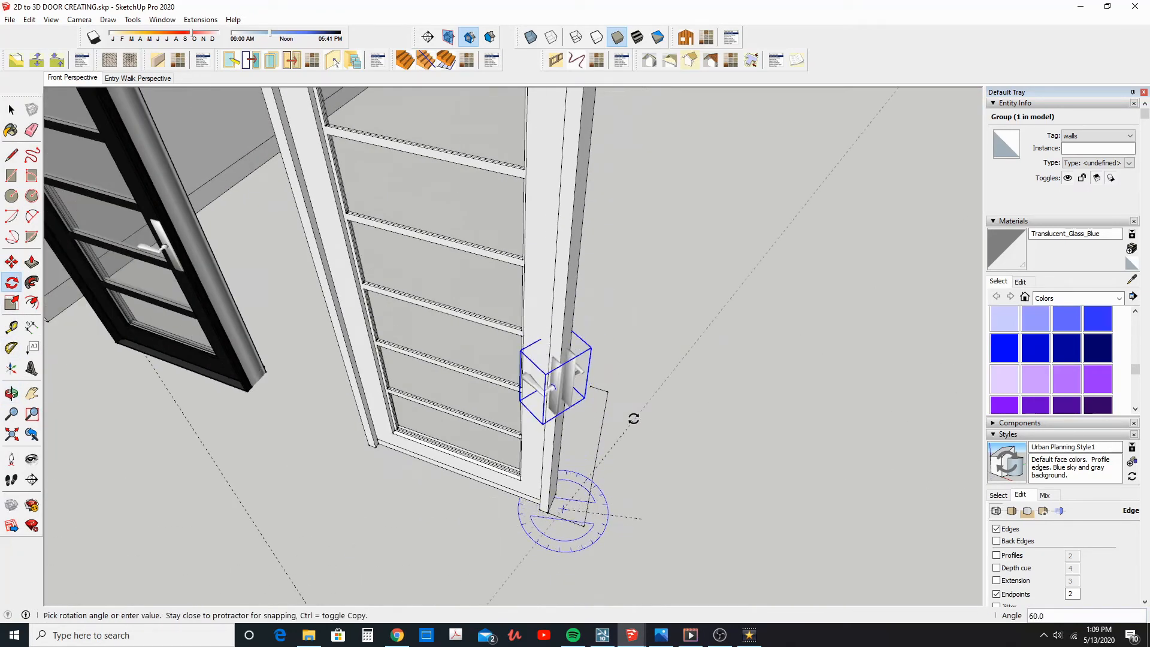
type("90")
key("Return")
Move the handle group from beside the jamb onto the door's stile with its plates on either side
left_click(11, 261)
scroll(557, 374, "up", 5)
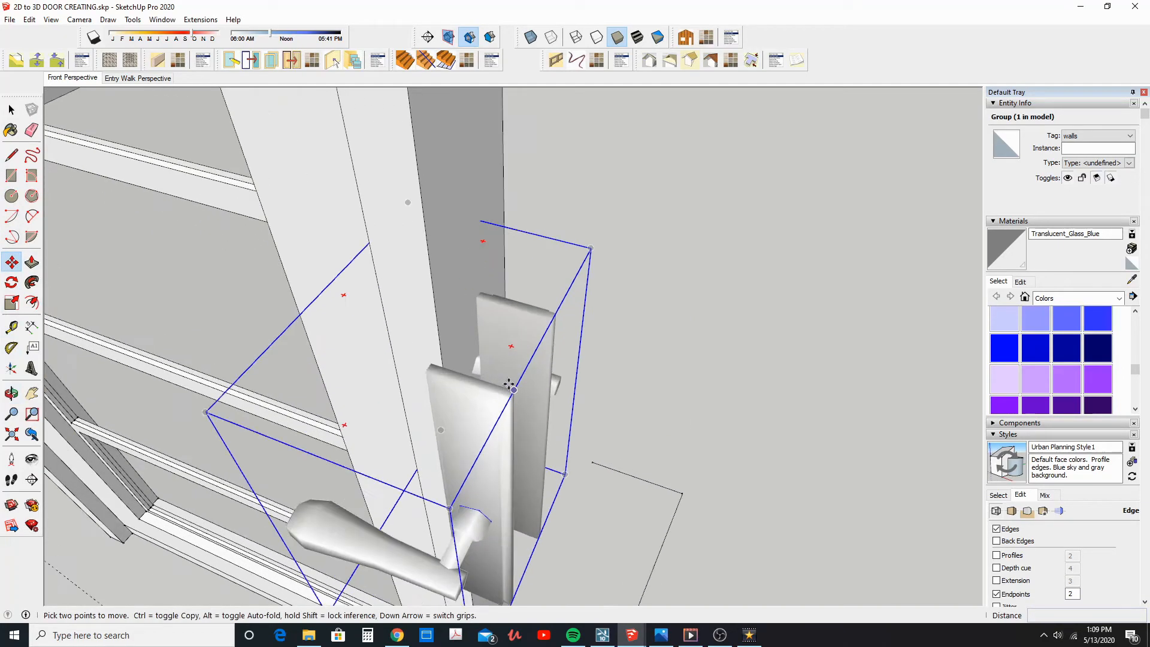
scroll(509, 384, "up", 5)
left_click(383, 369)
middle_click_drag(384, 369, 442, 354)
middle_click_drag(385, 254, 595, 398)
left_click(618, 403)
middle_click_drag(618, 403, 585, 246)
Raise the handle on the stile to the height of the reference line beside the door
scroll(565, 246, "up", 2)
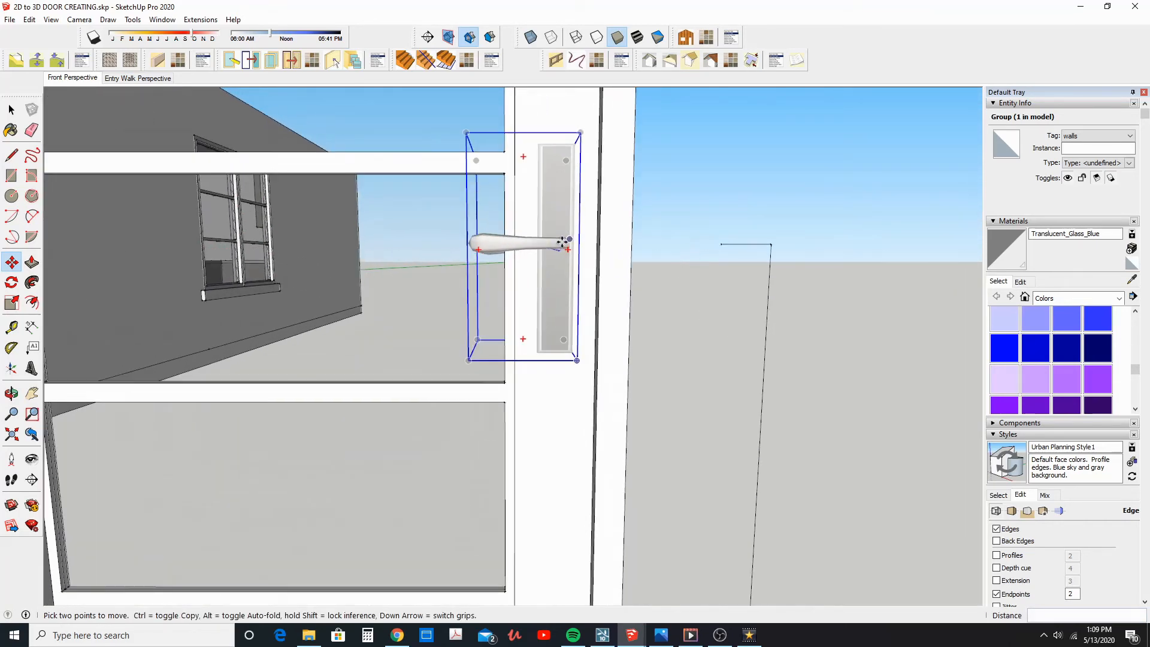
scroll(557, 243, "up", 2)
left_click(563, 248)
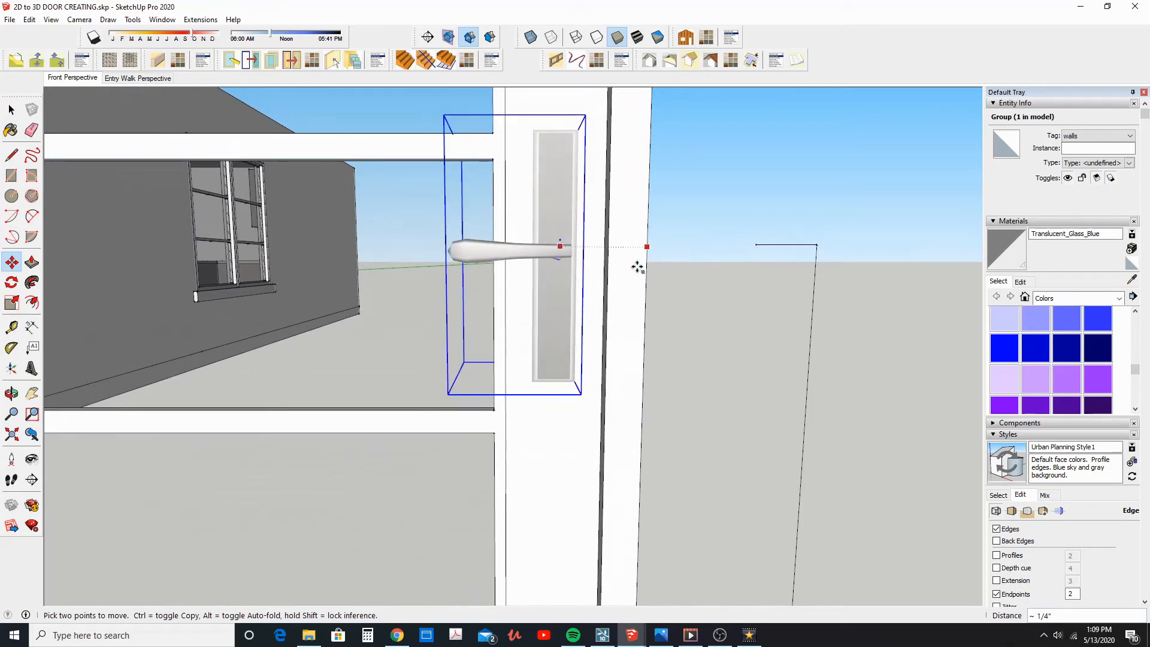
left_click(817, 245)
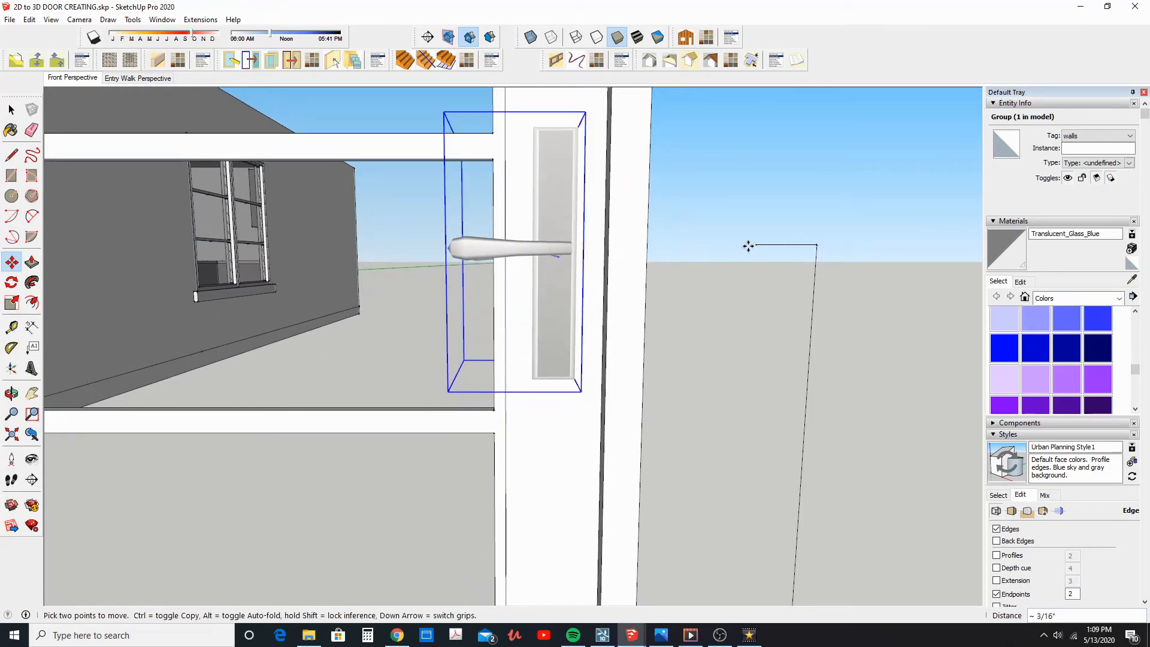
Sample the black material from the Architect Series door and paint the new white door with it
scroll(731, 248, "down", 10)
scroll(721, 253, "up", 6)
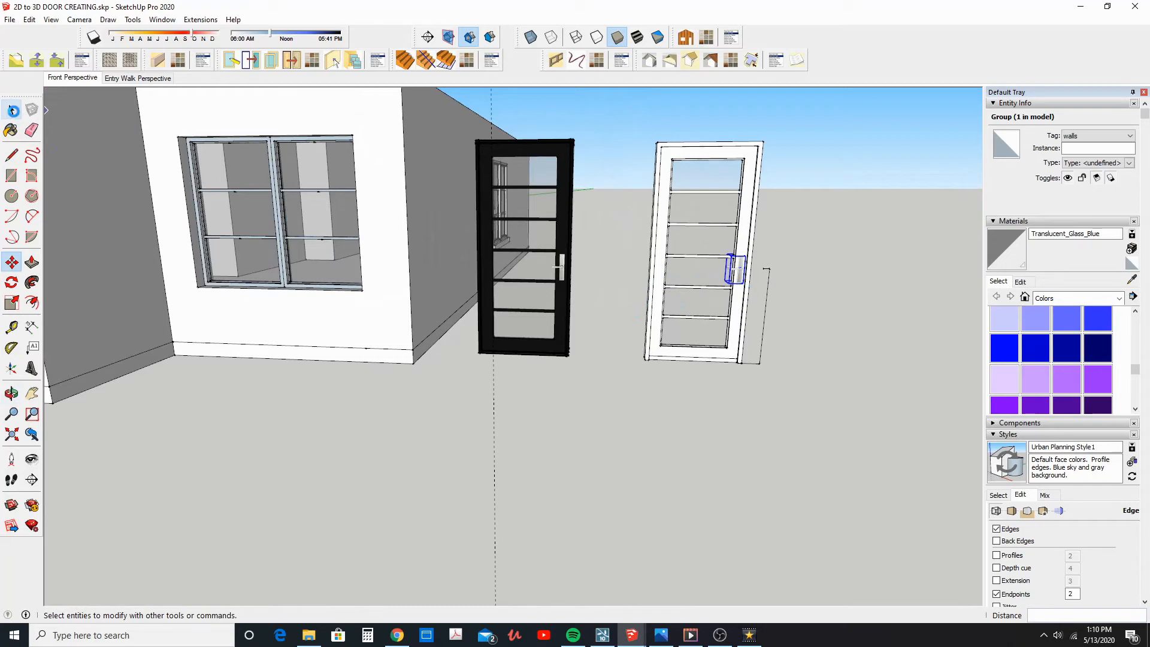
middle_click_drag(604, 302, 599, 360)
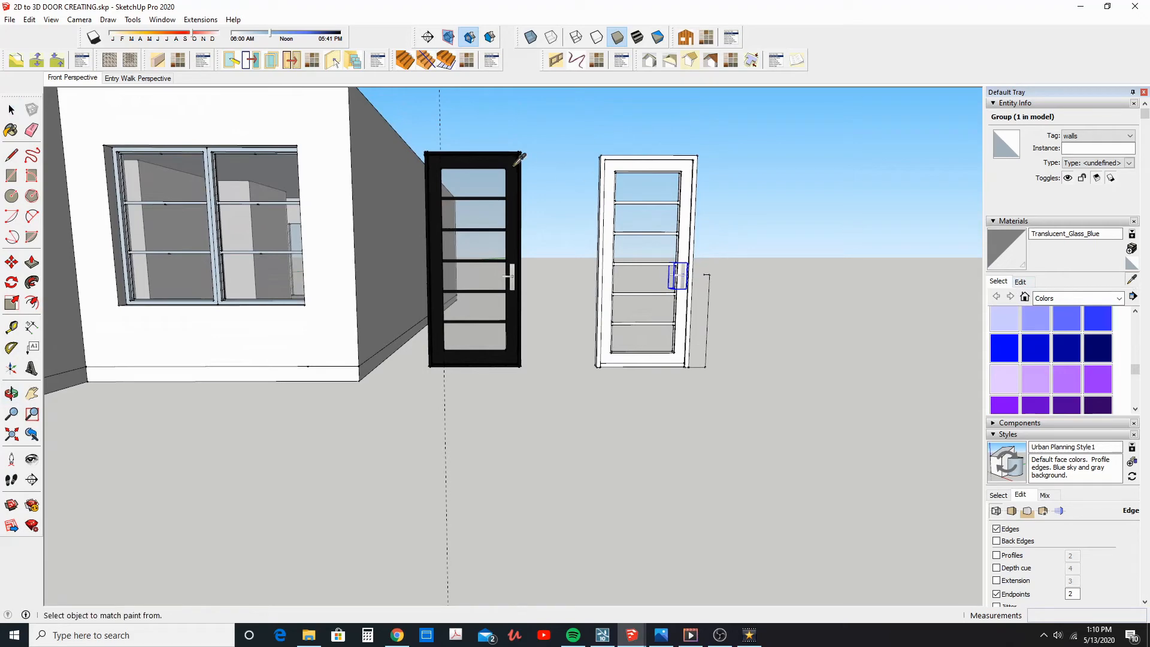
left_click(646, 165)
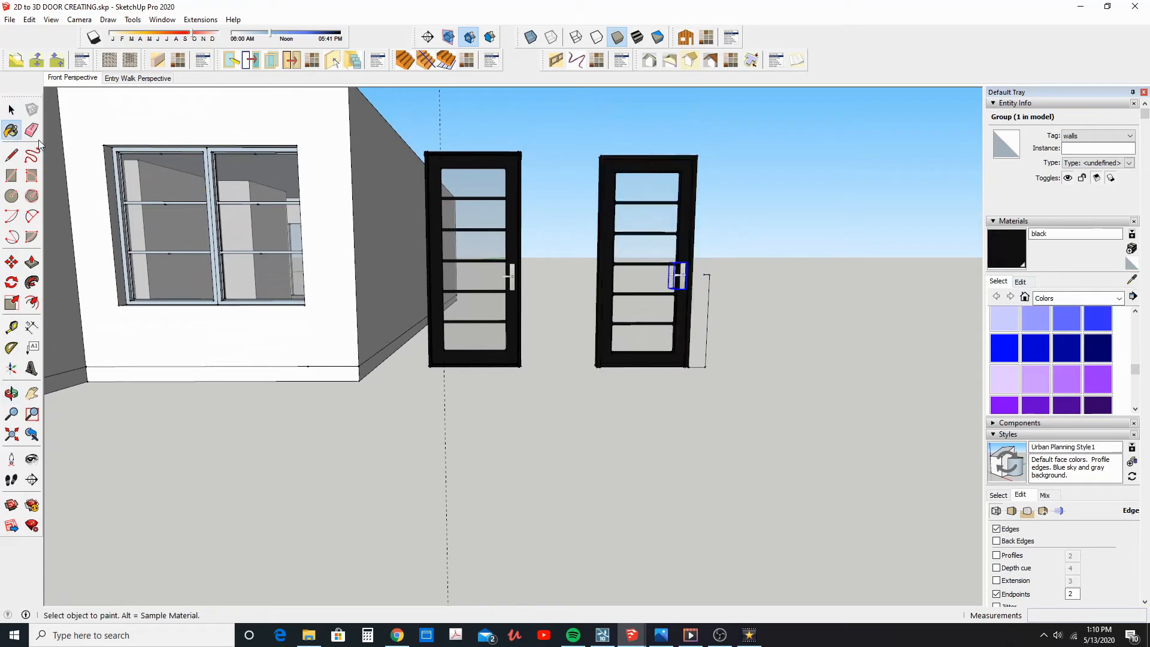
Open the oversized black door group and remove the stray geometry lying far behind the door
middle_click_drag(629, 413, 603, 445)
middle_click_drag(617, 384, 645, 411)
scroll(684, 438, "up", 3)
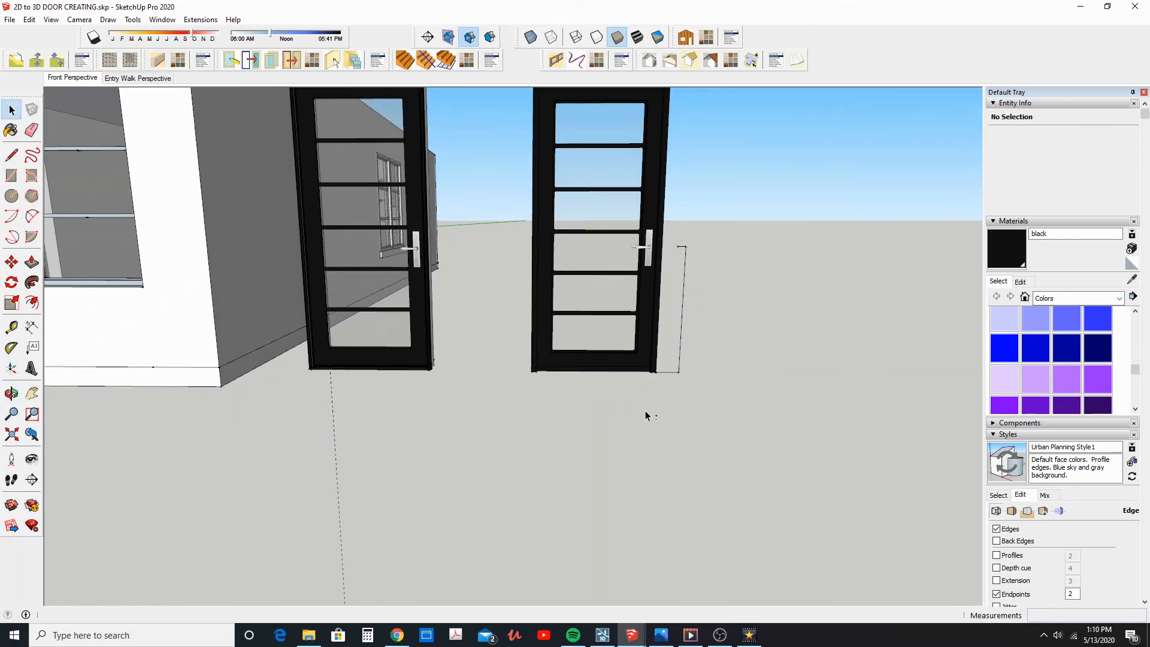
left_click(613, 359)
scroll(574, 397, "down", 6)
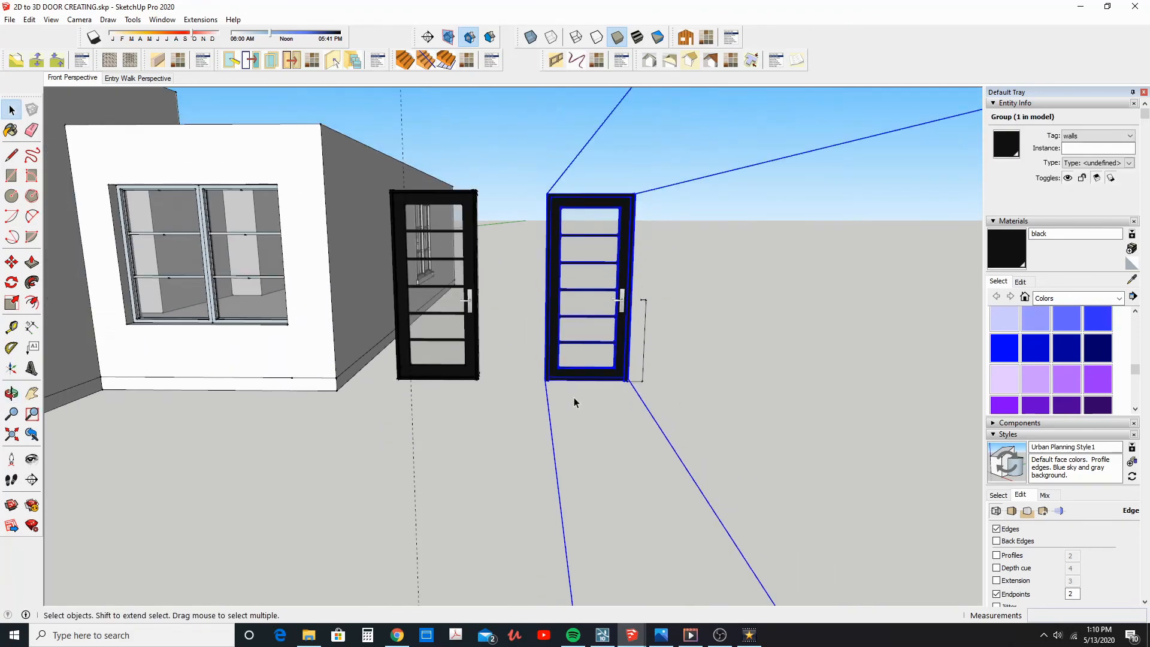
middle_click_drag(589, 388, 267, 318)
scroll(579, 450, "up", 3)
double_click(580, 449)
left_click(332, 296)
middle_click_drag(401, 352, 416, 400, "shift")
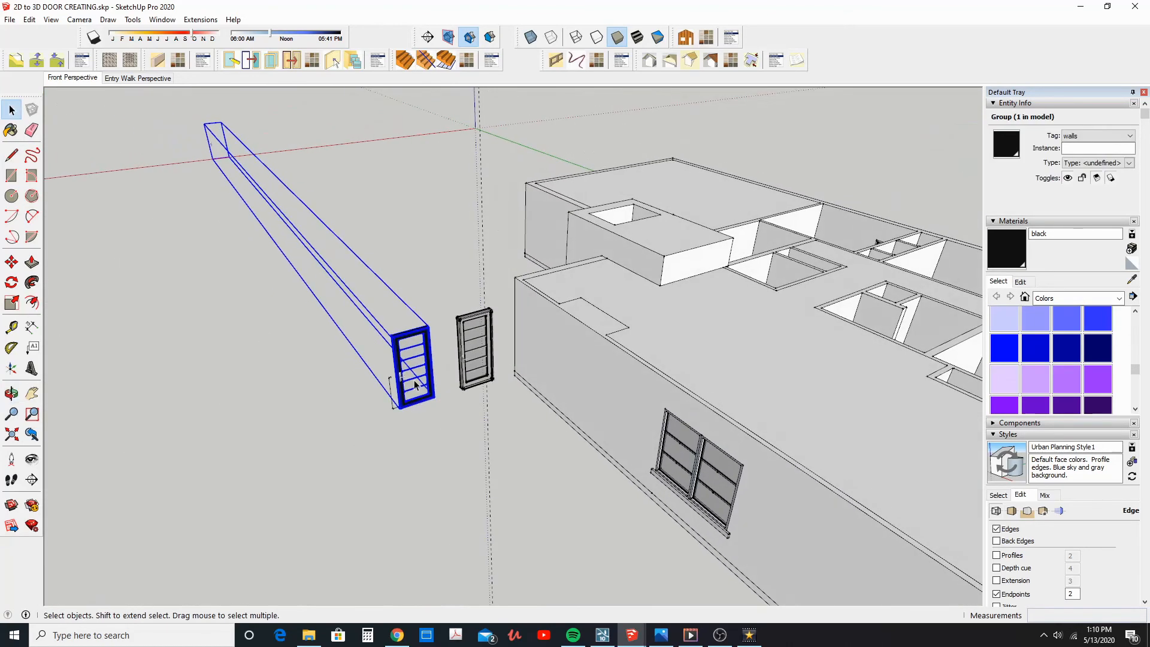
double_click(415, 384)
left_click(170, 174)
middle_click_drag(207, 272, 965, 413)
Erase the vertical and horizontal reference lines beside the new door
scroll(707, 425, "up", 5)
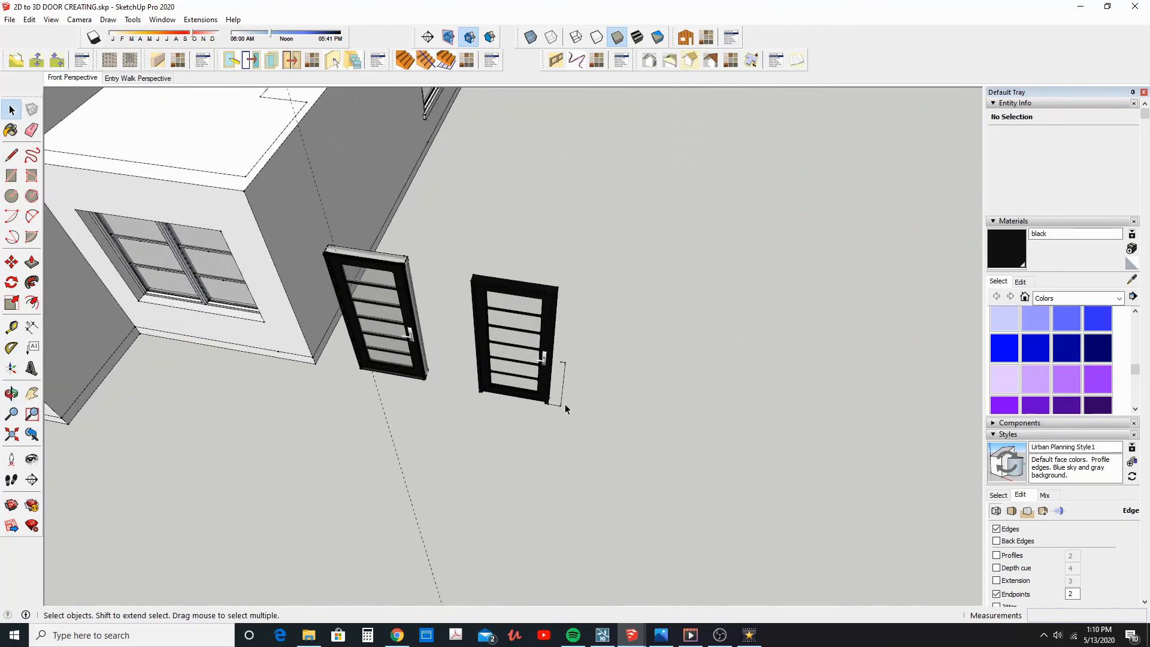
scroll(564, 405, "up", 2)
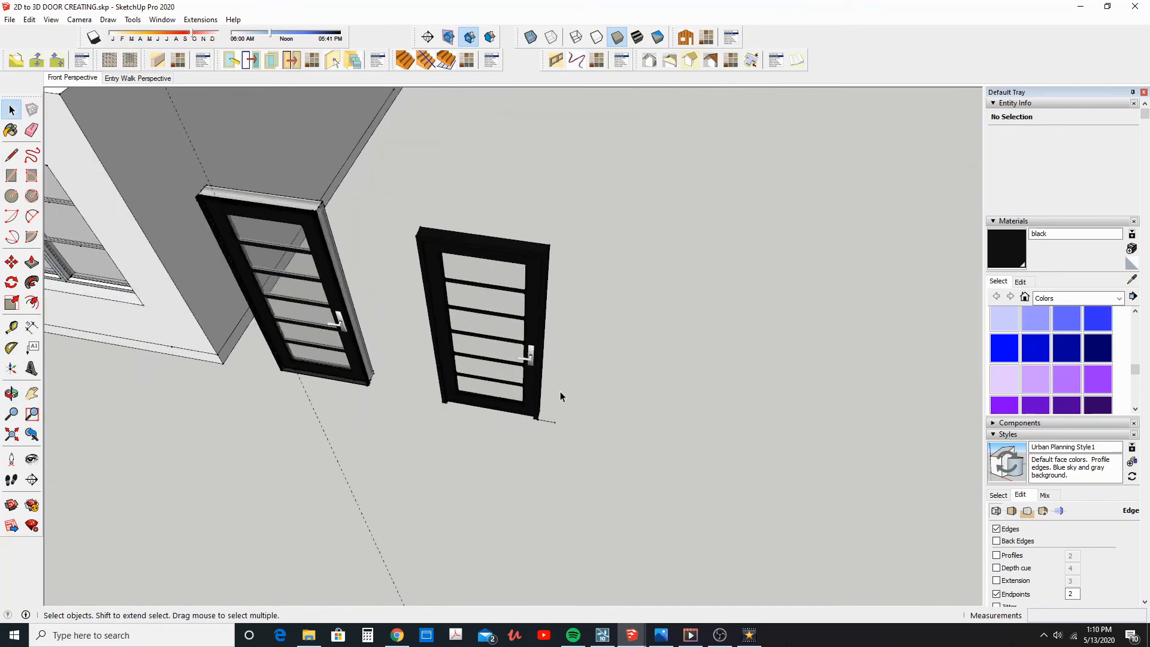
scroll(545, 421, "up", 1)
Cut the handle group, open the black door group, paste the handle in place inside it and exit the group
left_click(529, 354)
left_click(533, 354)
left_click(28, 19)
left_click(45, 63)
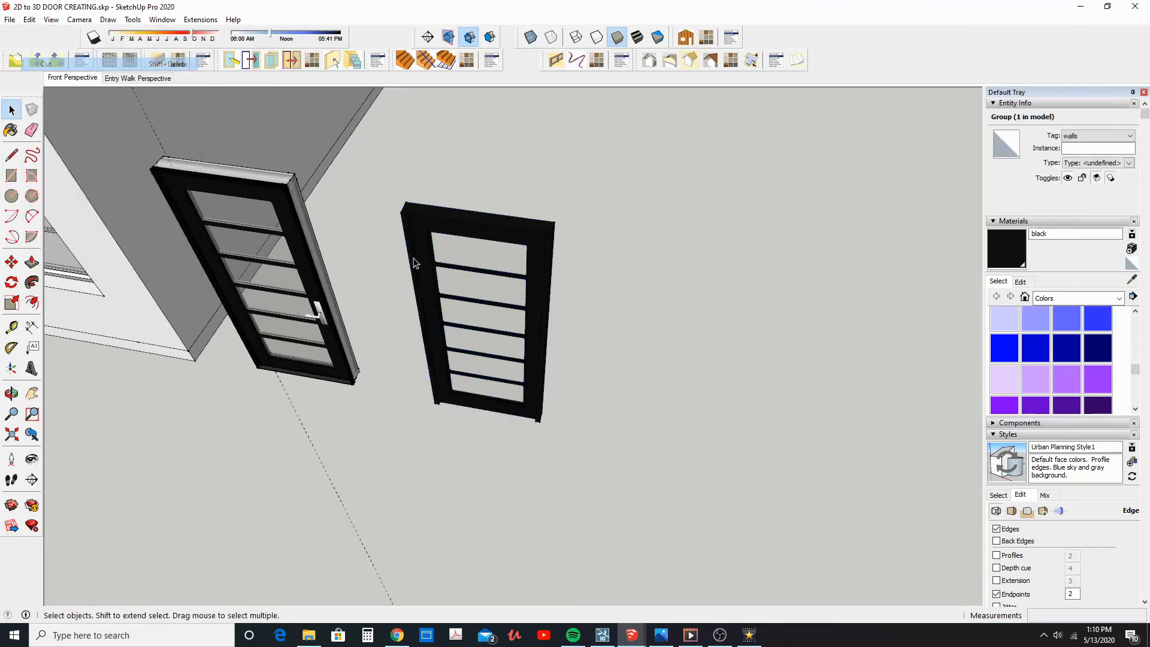
double_click(535, 342)
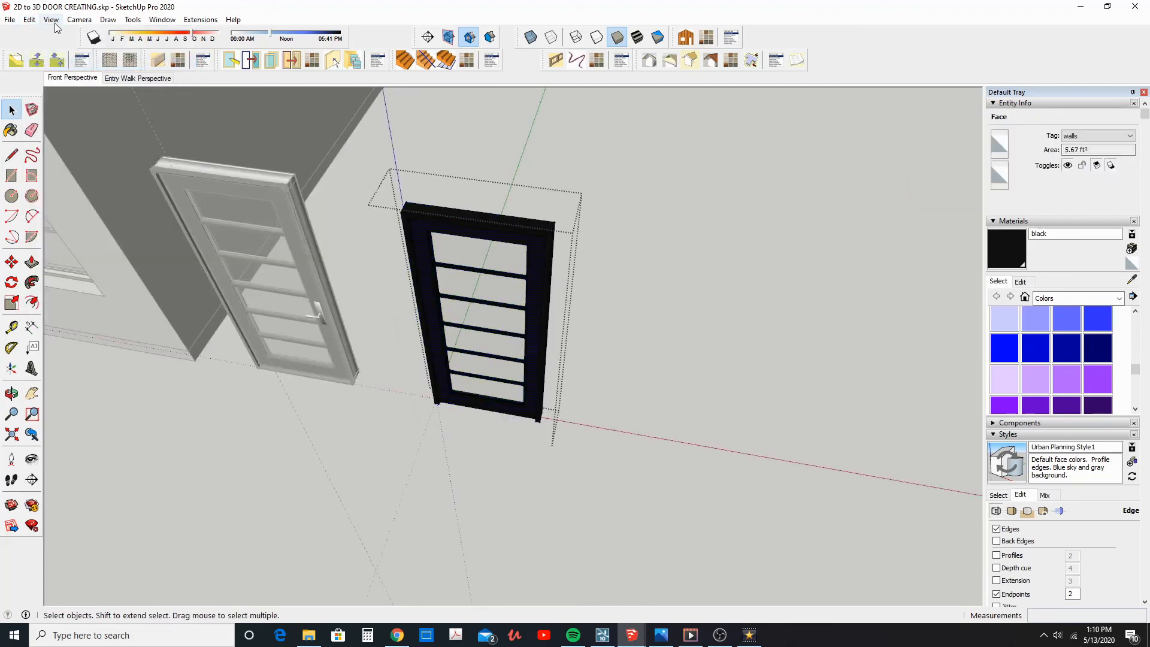
left_click(28, 19)
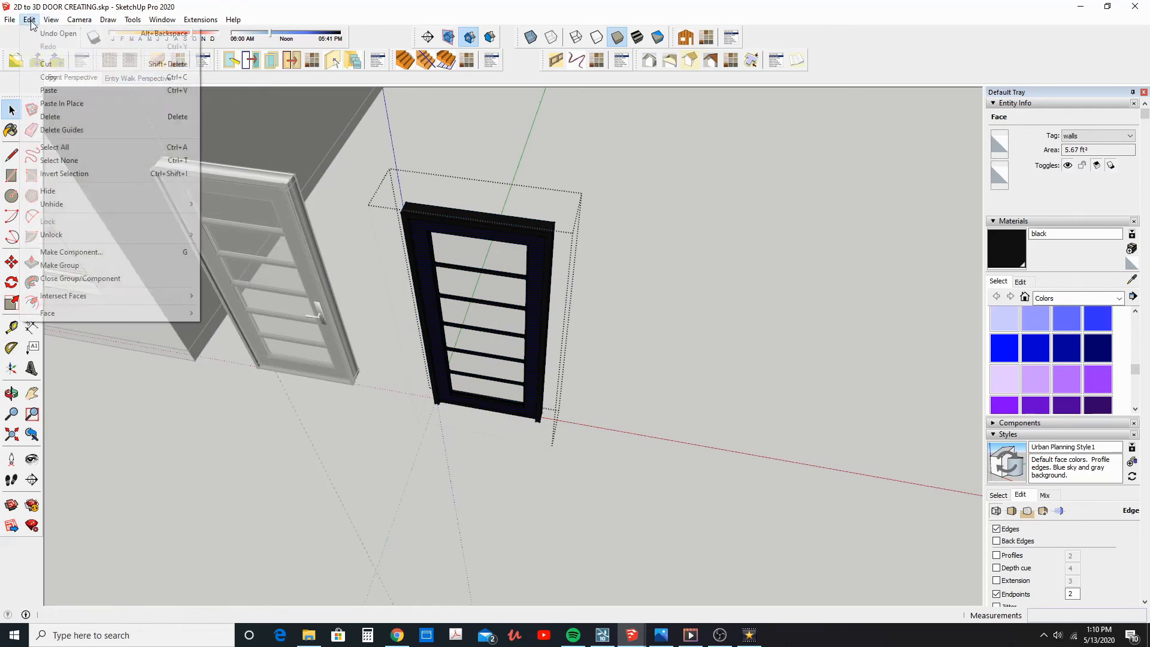
left_click(73, 103)
middle_click_drag(403, 277, 528, 263)
key("Escape")
Move the finished door by its lower frame corner into the lower corner of the house's front entry opening
left_click(497, 301)
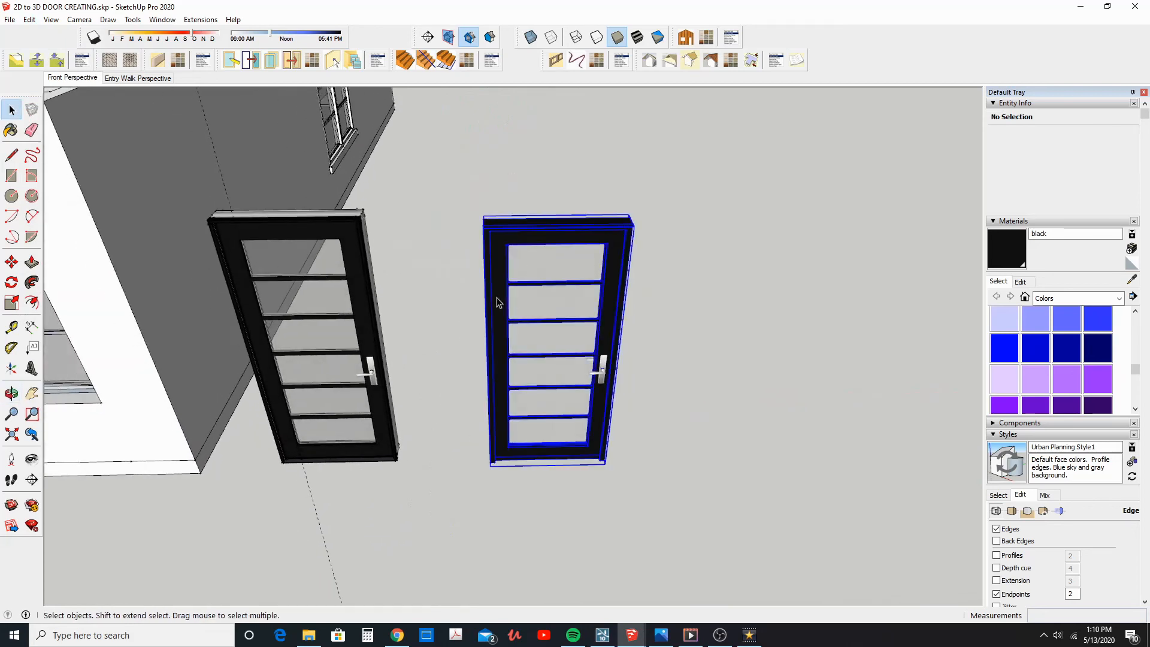
left_click(9, 264)
scroll(479, 477, "up", 5)
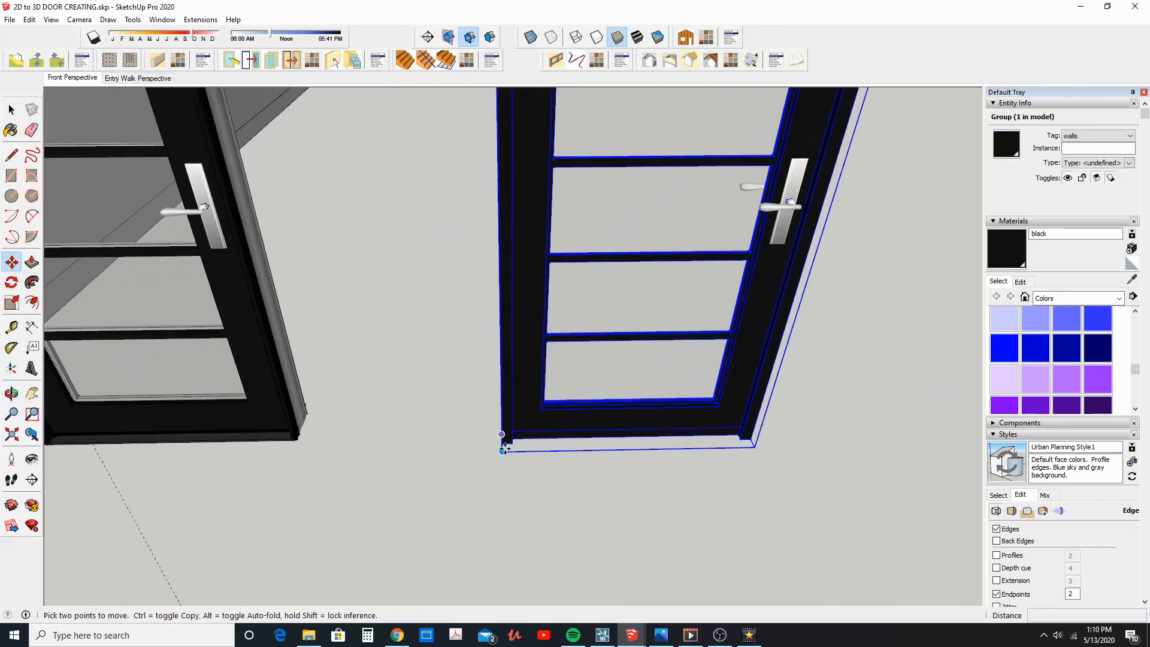
left_click(503, 445)
scroll(413, 440, "down", 3)
middle_click_drag(180, 450, 703, 424)
middle_click_drag(251, 425, 637, 383)
scroll(496, 421, "up", 2)
scroll(464, 444, "up", 1)
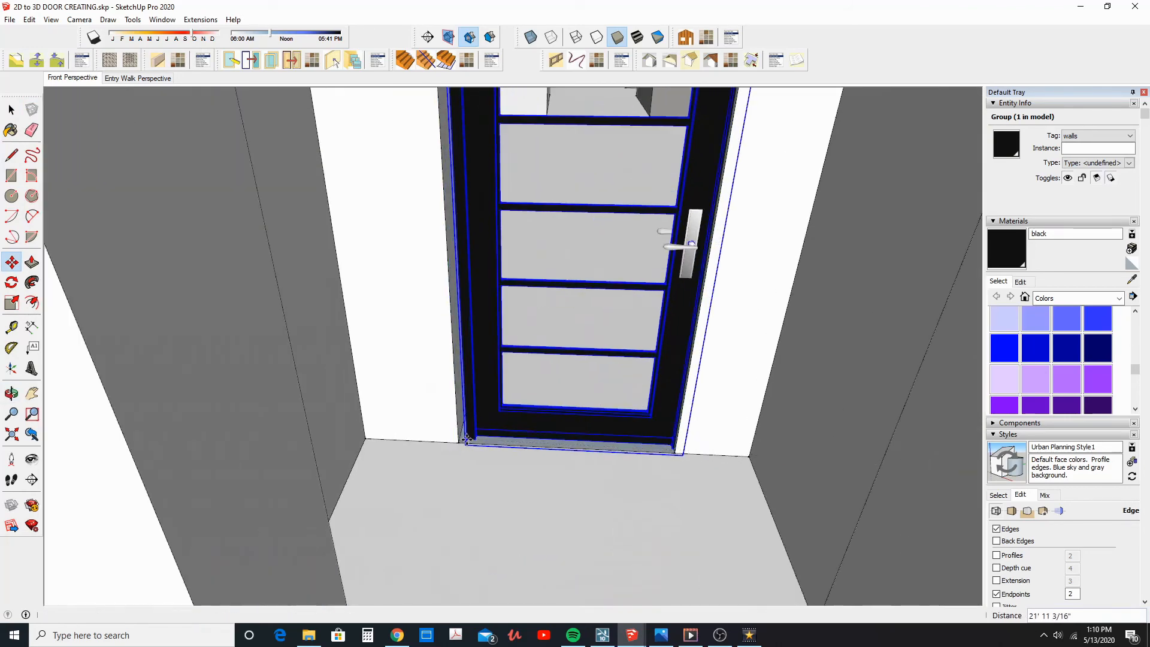
left_click(466, 444)
Shift the entry door about 1 11/16" so its frame corner meets the corner of the opening
scroll(468, 444, "up", 3)
scroll(470, 443, "up", 2)
left_click(461, 431)
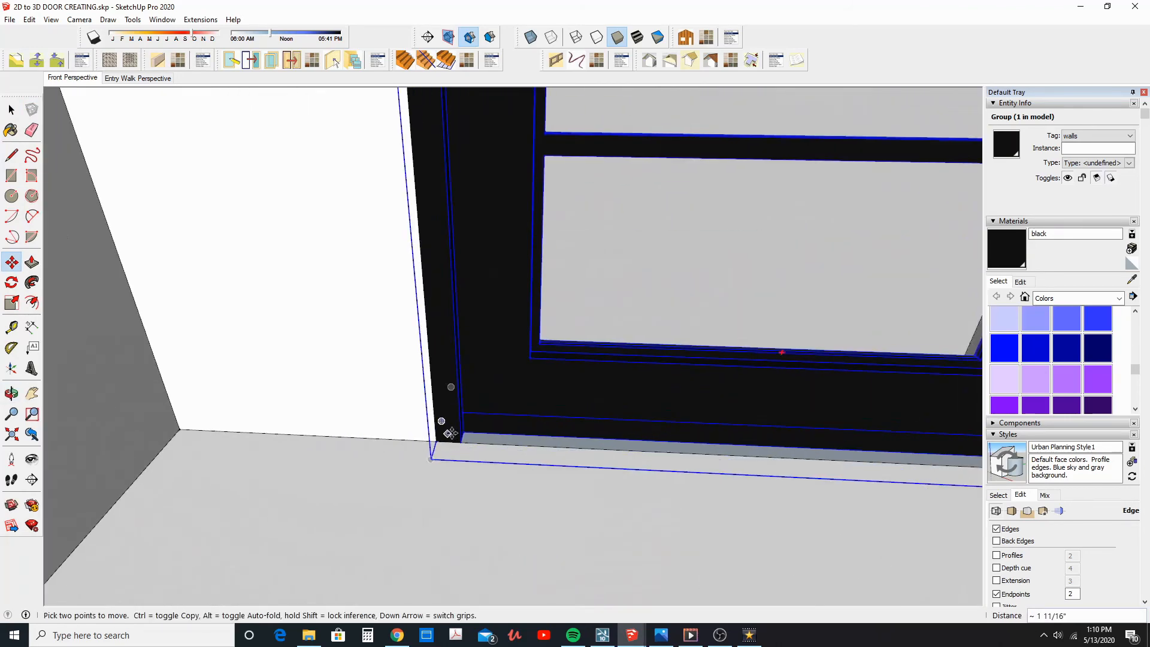
Copy the entry door by its lower corner to the door opening in the house's opposite exterior wall
scroll(450, 432, "down", 6)
middle_click_drag(505, 403, 259, 511)
scroll(542, 419, "down", 5)
key("ctrl")
left_click(366, 406)
middle_click_drag(509, 359, 180, 324)
middle_click_drag(492, 338, 341, 354)
scroll(665, 351, "up", 8)
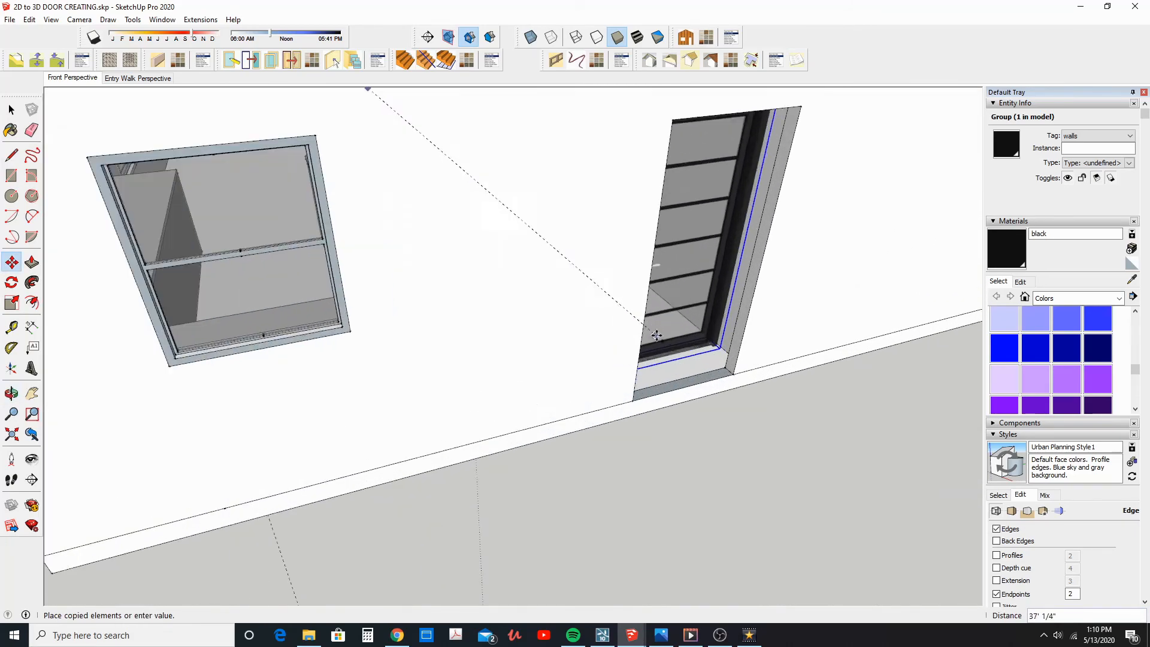
left_click(768, 372)
Shift the copied door about 7 1/16" so its frame corner sits at the opening's outer wall edge
scroll(772, 383, "up", 6)
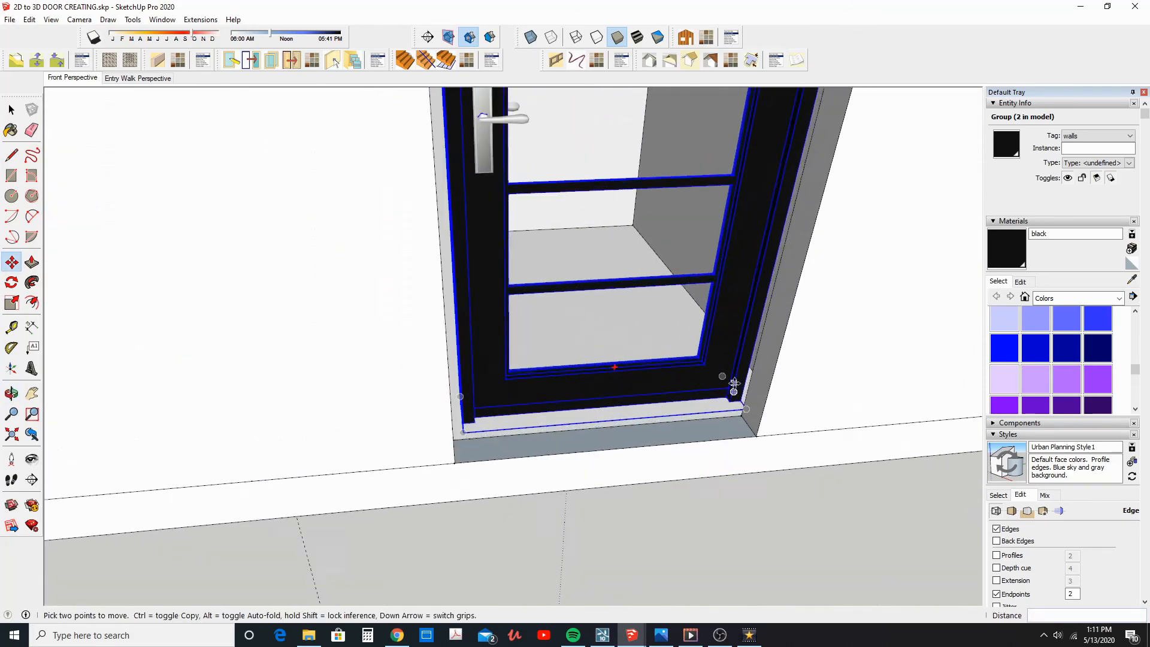
left_click(740, 401)
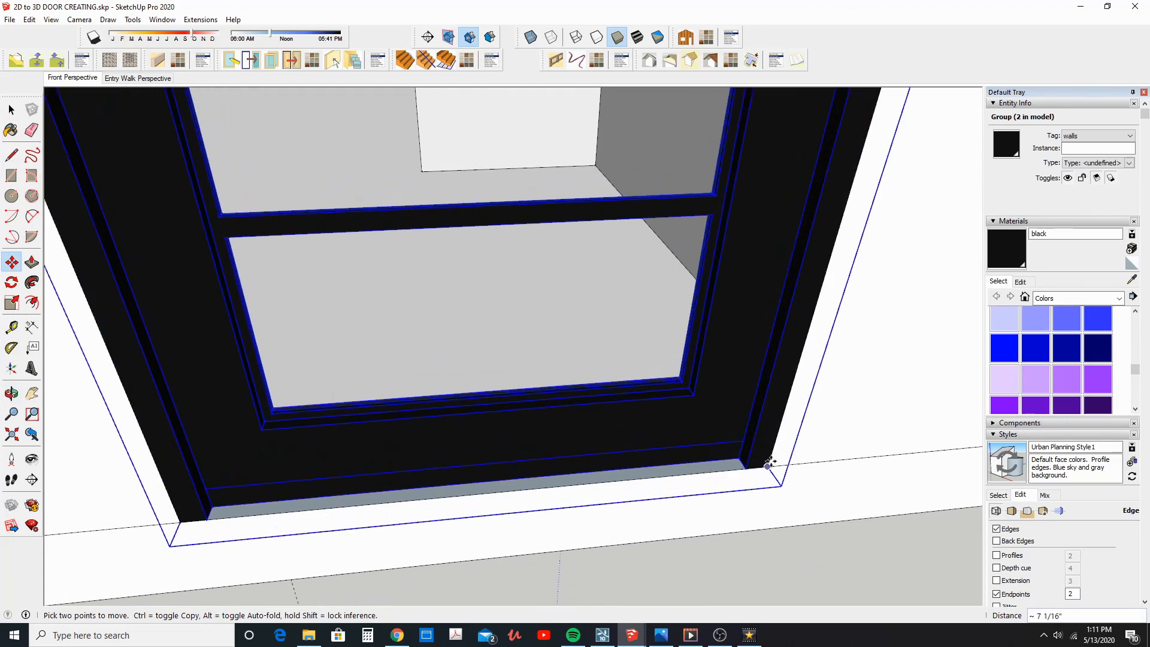
scroll(627, 407, "down", 10)
middle_click_drag(629, 386, 597, 221)
scroll(597, 220, "up", 3)
scroll(600, 216, "down", 3)
left_click(11, 110)
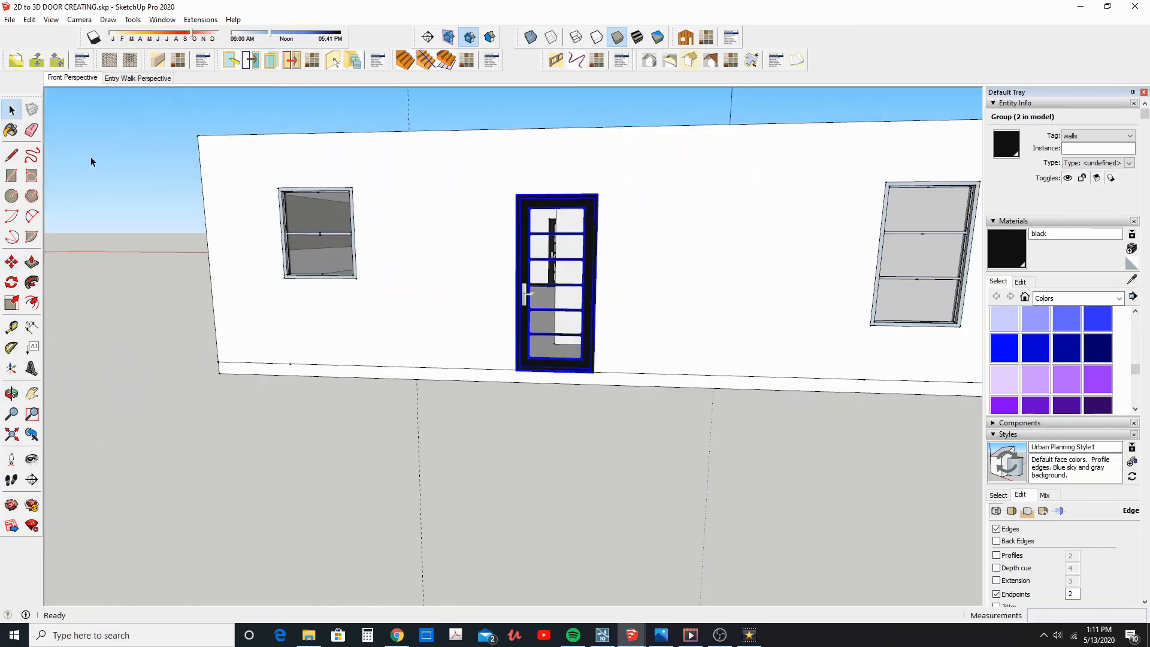
Examine the placed front door, the facade and the original Architect Series door beside the house from several angles
middle_click_drag(534, 444, 721, 339)
left_click(710, 308)
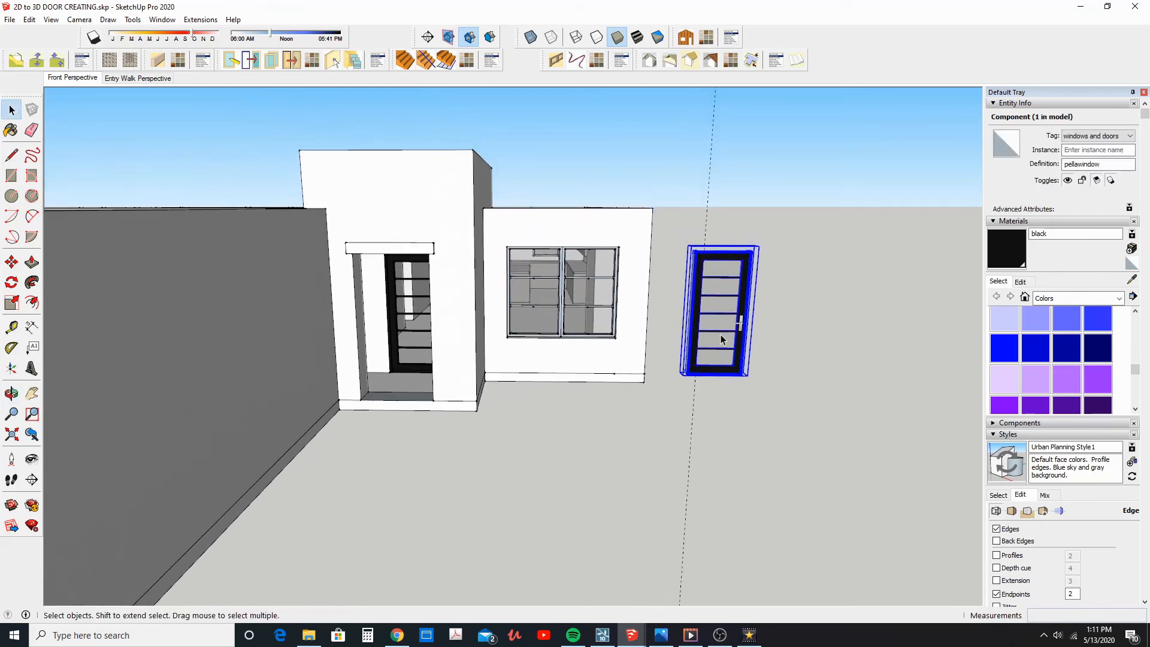
mouse_move(720, 334)
middle_mouse_down()
mouse_move(691, 355)
mouse_move(727, 343)
middle_mouse_up()
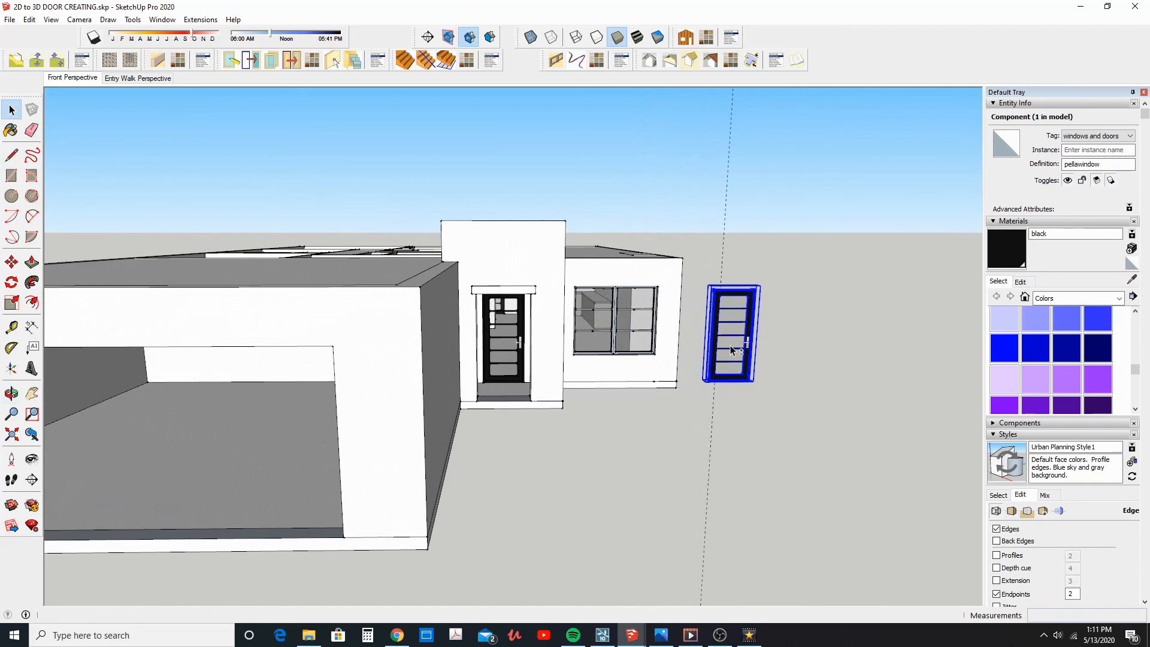
middle_click_drag(730, 351, 514, 397)
scroll(527, 393, "up", 8)
middle_click_drag(582, 364, 692, 349)
scroll(690, 347, "down", 8)
middle_click_drag(474, 378, 586, 326)
scroll(568, 322, "down", 3)
left_click(688, 404)
scroll(678, 400, "down", 2)
middle_click_drag(677, 400, 648, 384)
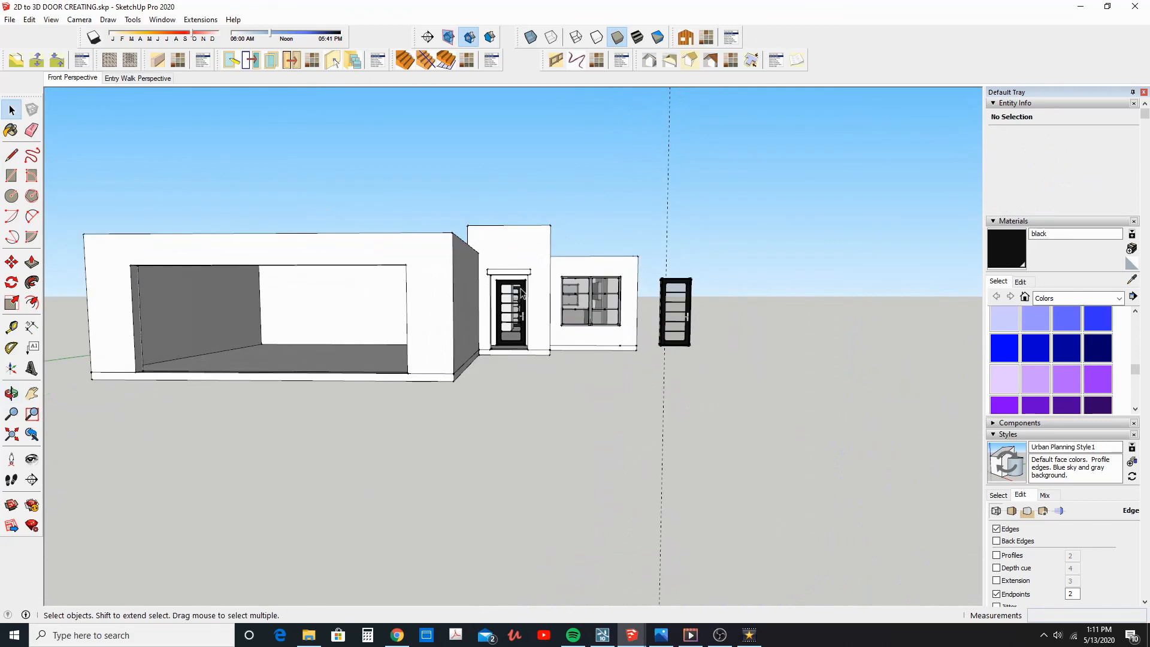
middle_click_drag(534, 304, 540, 327)
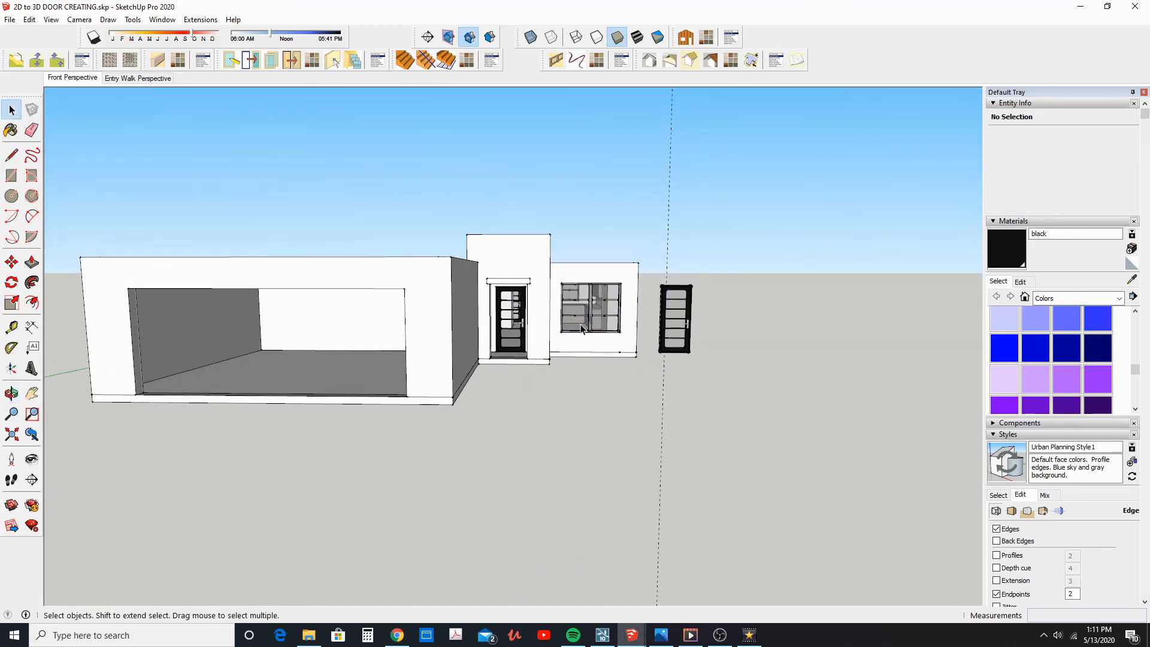
middle_click_drag(665, 327, 683, 340)
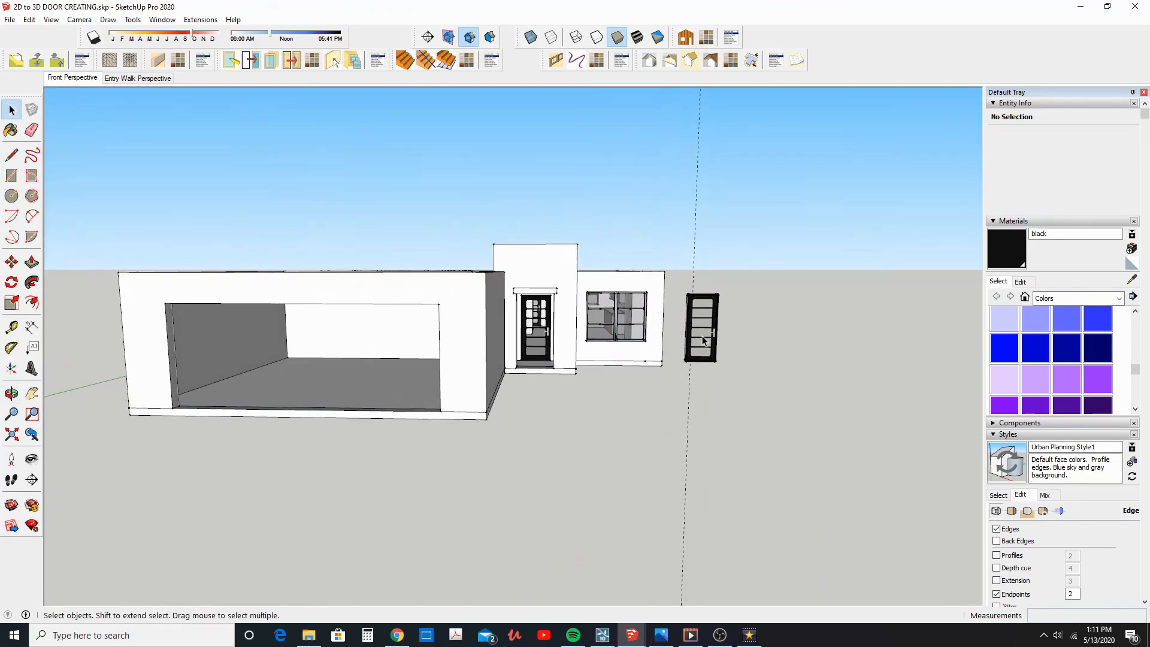